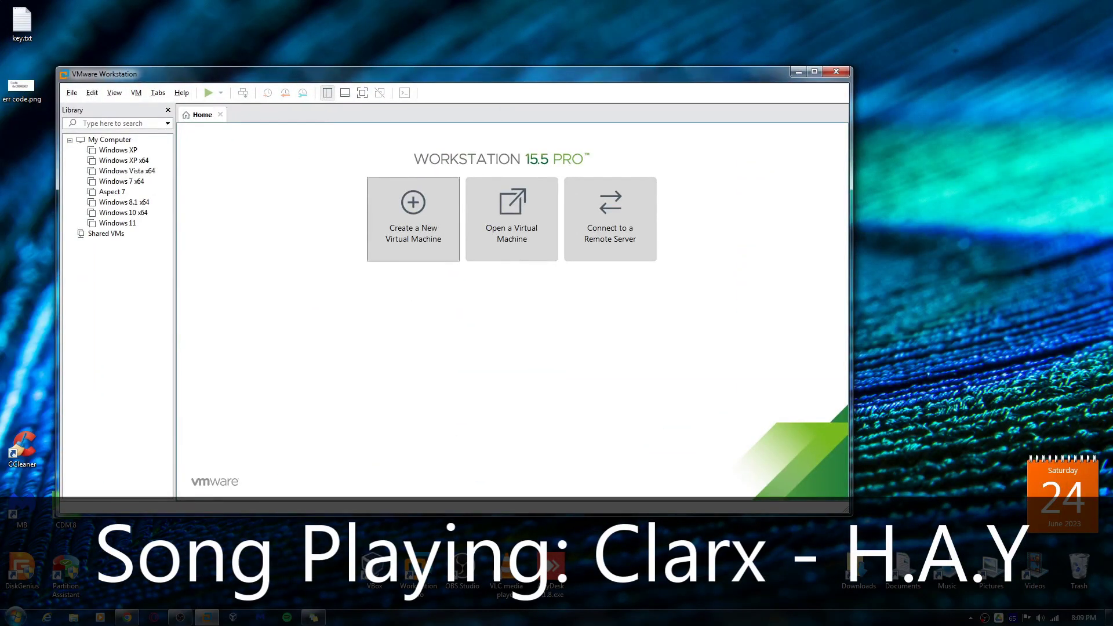
Show the storage sticky note and inspect the contents of Google Drive (G:) in the file explorer
{"action": "left_click", "coordinate": [312, 617]}
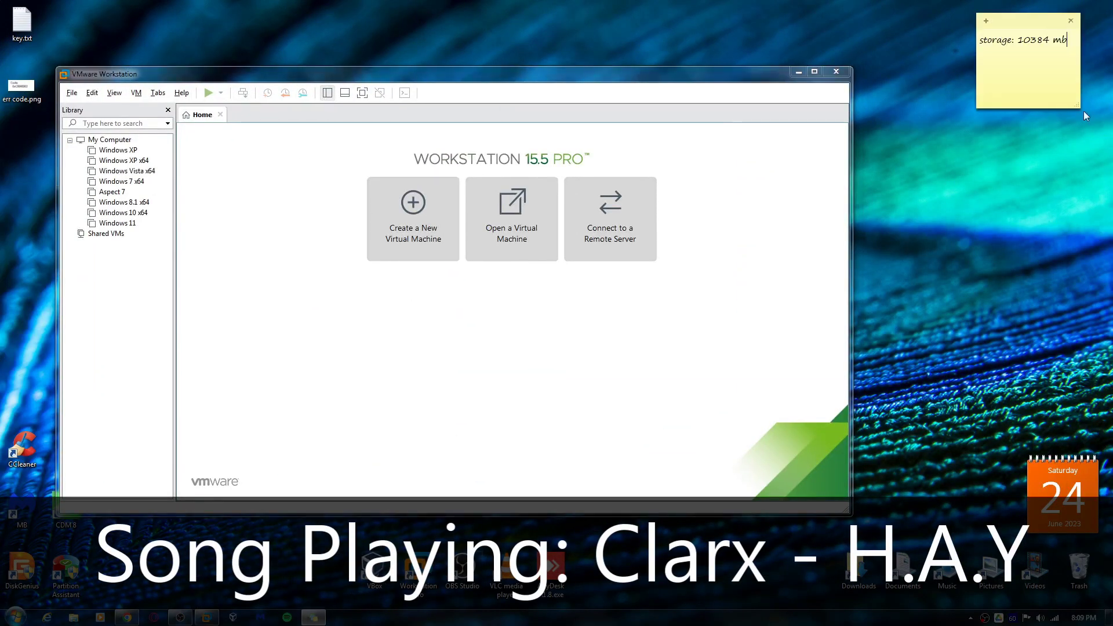
{"action": "key", "text": "super+e"}
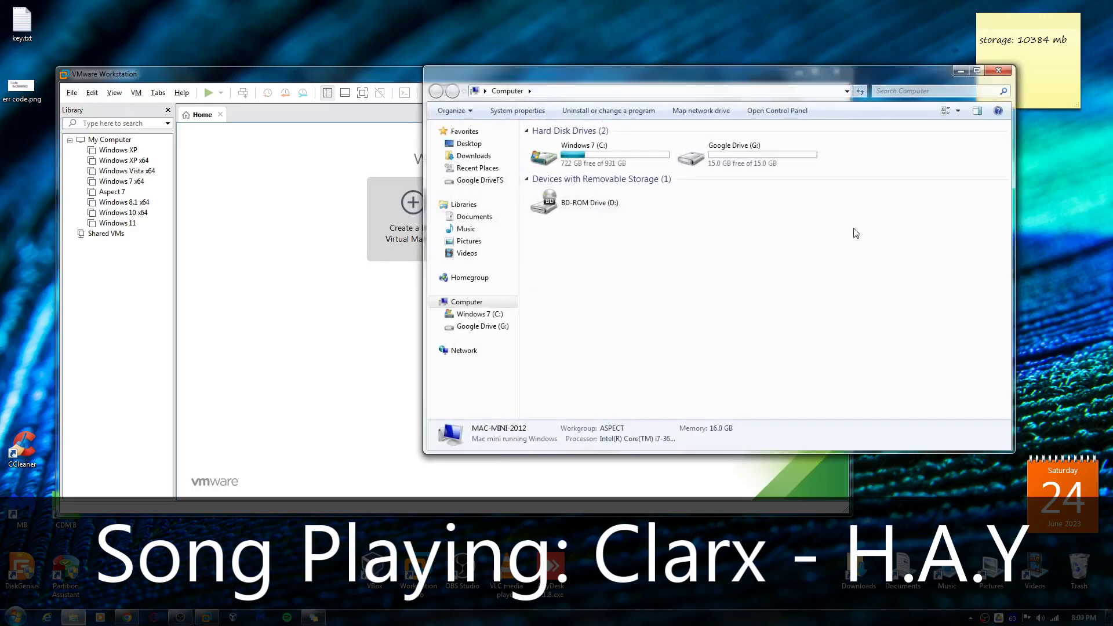
{"action": "double_click", "coordinate": [725, 152]}
{"action": "left_click_drag", "start_coordinate": [715, 238], "coordinate": [520, 296]}
{"action": "left_click", "coordinate": [466, 301]}
{"action": "left_click_drag", "start_coordinate": [812, 250], "coordinate": [691, 204]}
{"action": "left_click", "coordinate": [1009, 76]}
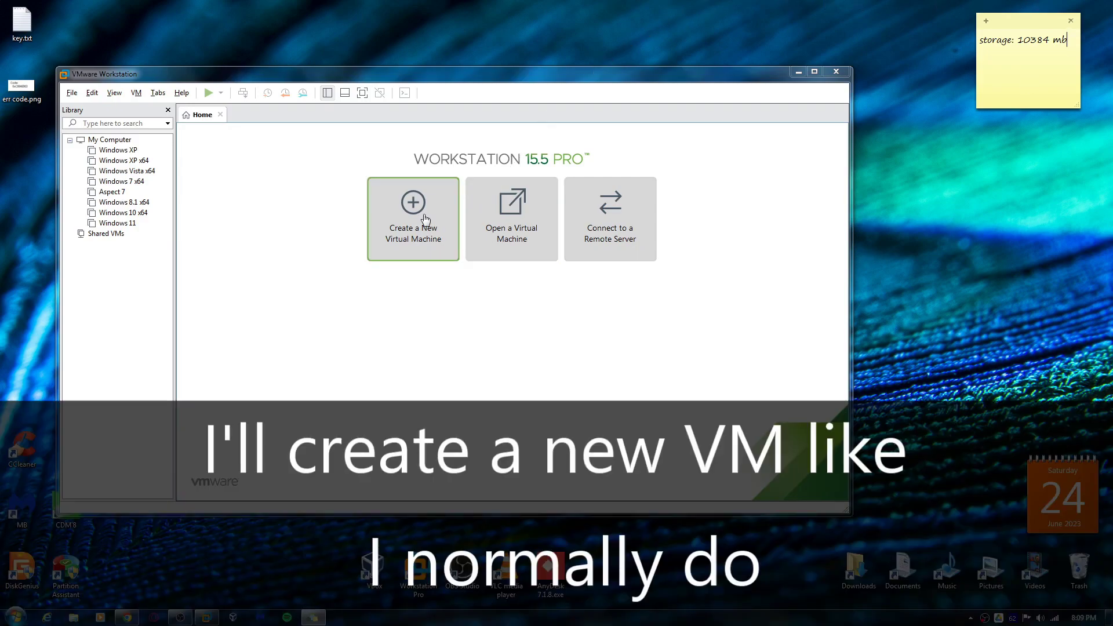
Start a custom virtual machine with Workstation 14.x compatibility, operating system installed later, and Windows 10 x64 as the guest
{"action": "left_click", "coordinate": [412, 218]}
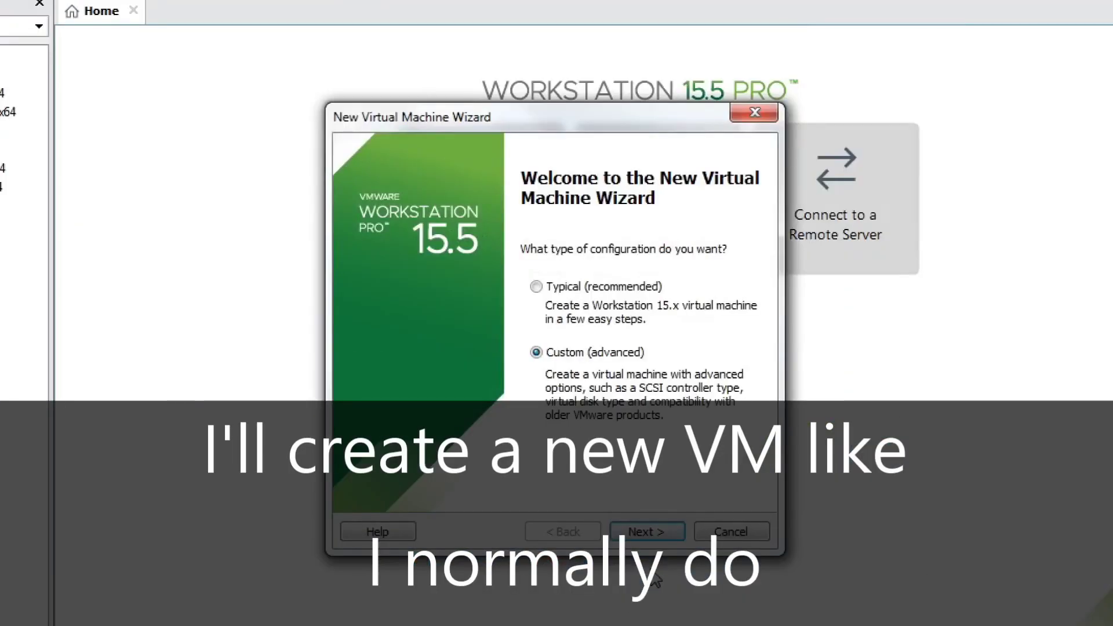
{"action": "left_click", "coordinate": [652, 532]}
{"action": "left_click", "coordinate": [680, 221]}
{"action": "left_click", "coordinate": [625, 273]}
{"action": "left_click", "coordinate": [614, 530]}
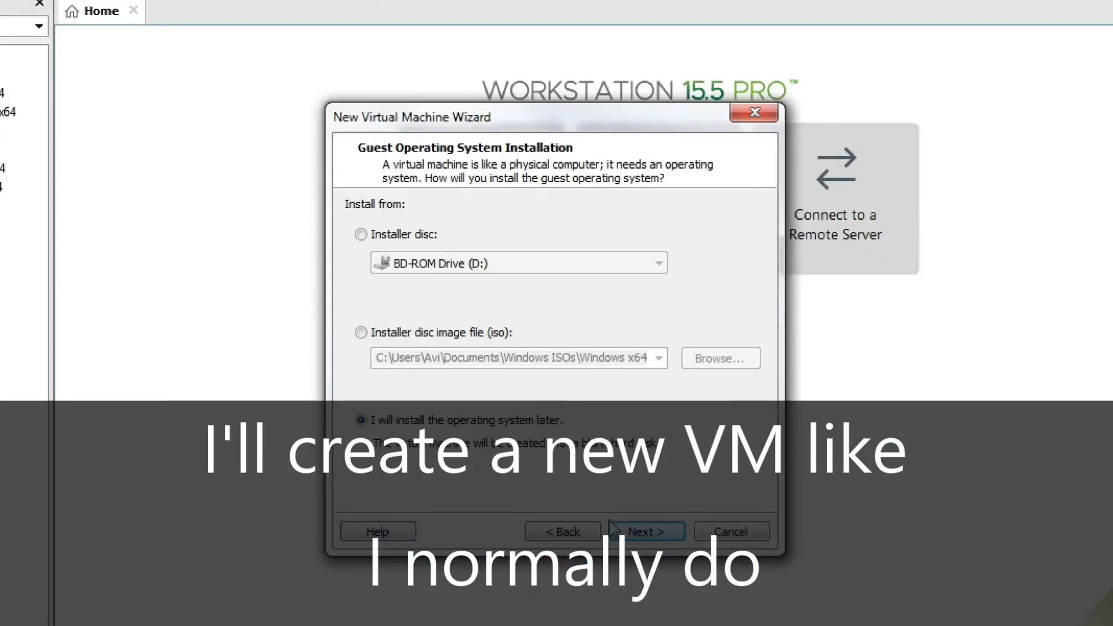
{"action": "left_click", "coordinate": [644, 532]}
{"action": "left_click", "coordinate": [647, 532]}
Name the virtual machine Windows 11 Cloud Storage and set its location to G:\My Drive
{"action": "type", "text": "Windows 11 C"}
{"action": "left_click", "coordinate": [723, 291]}
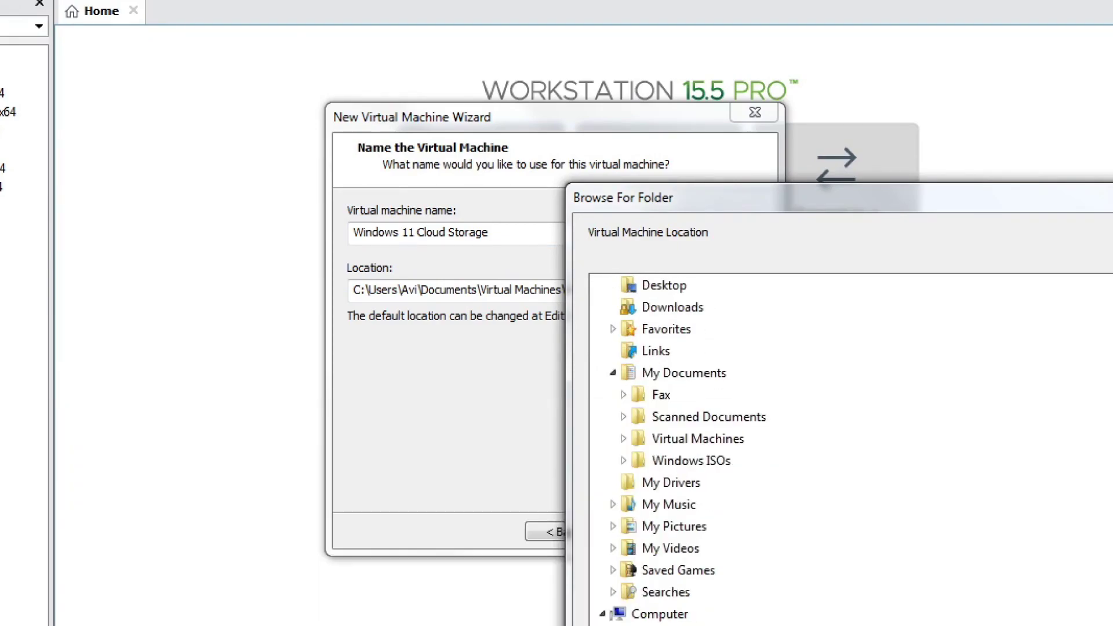
{"action": "key", "text": "Return"}
{"action": "left_click", "coordinate": [653, 529]}
Configure UEFI firmware with Secure Boot, 8 processor cores, 6144 MB of memory and no network connection
{"action": "left_click", "coordinate": [400, 275]}
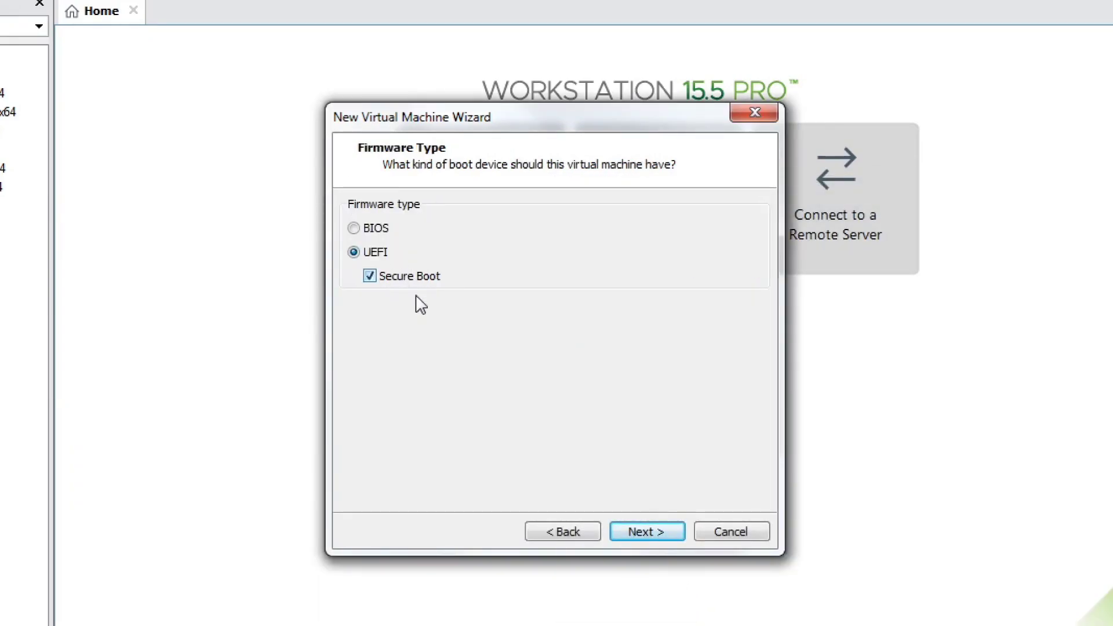
{"action": "left_click", "coordinate": [642, 536]}
{"action": "left_click", "coordinate": [643, 533]}
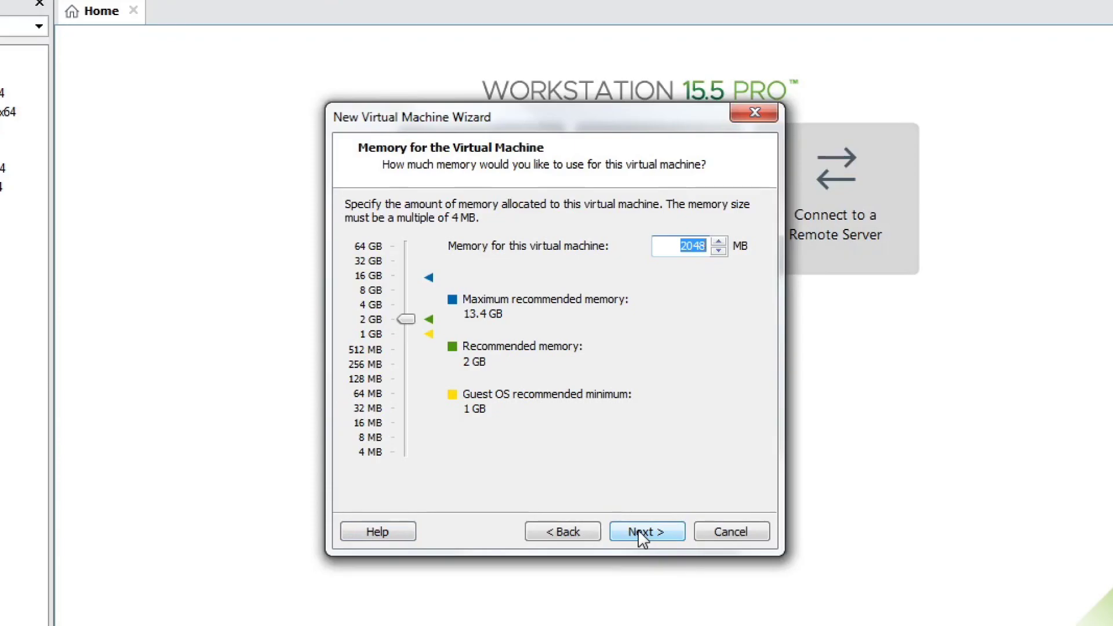
{"action": "left_click", "coordinate": [643, 533]}
{"action": "left_click", "coordinate": [640, 533]}
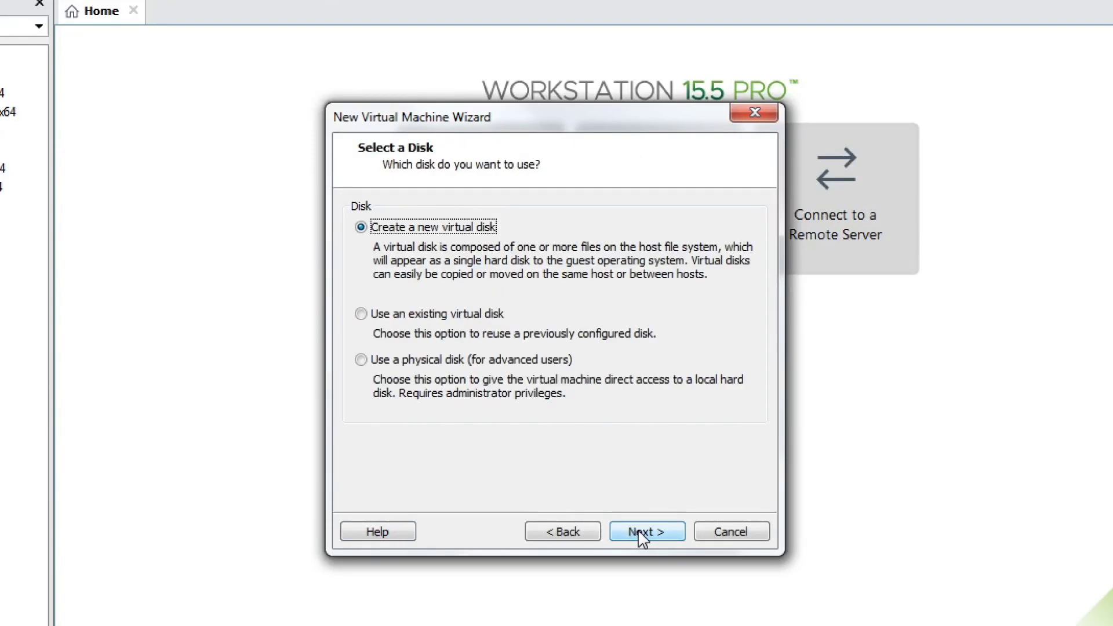
Try to create the virtual machine with a single-file 11 GB disk on Google Drive (G:), and cancel the wizard
{"action": "left_click", "coordinate": [638, 533]}
{"action": "type", "text": "11"}
{"action": "left_click", "coordinate": [428, 356]}
{"action": "left_click", "coordinate": [647, 532]}
{"action": "left_click", "coordinate": [713, 259]}
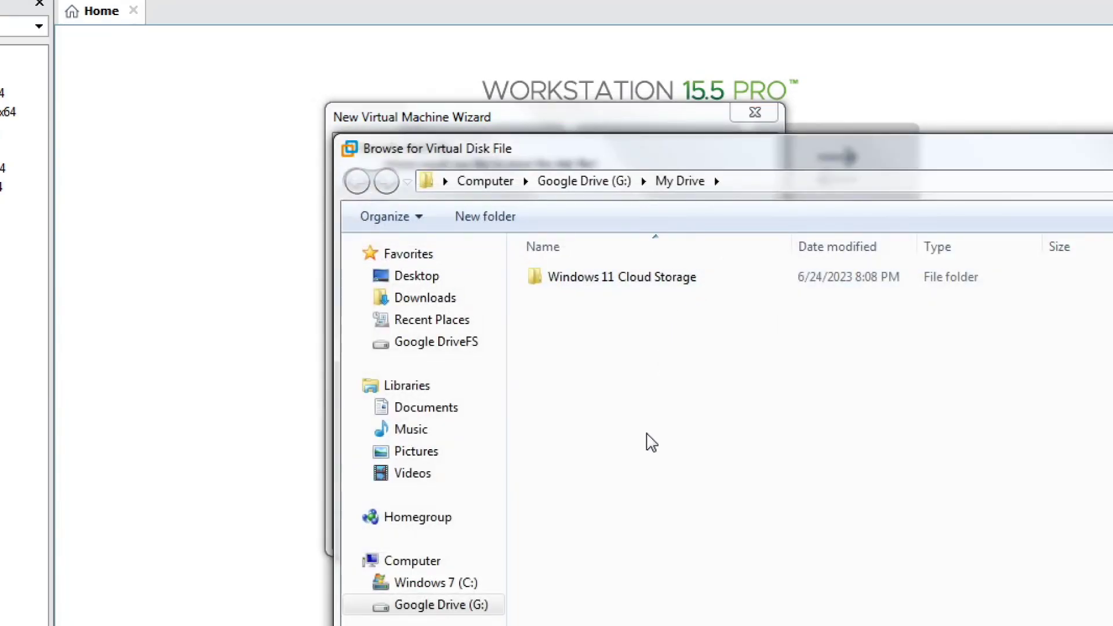
{"action": "key", "text": "Return"}
{"action": "left_click", "coordinate": [634, 530]}
{"action": "left_click", "coordinate": [637, 540]}
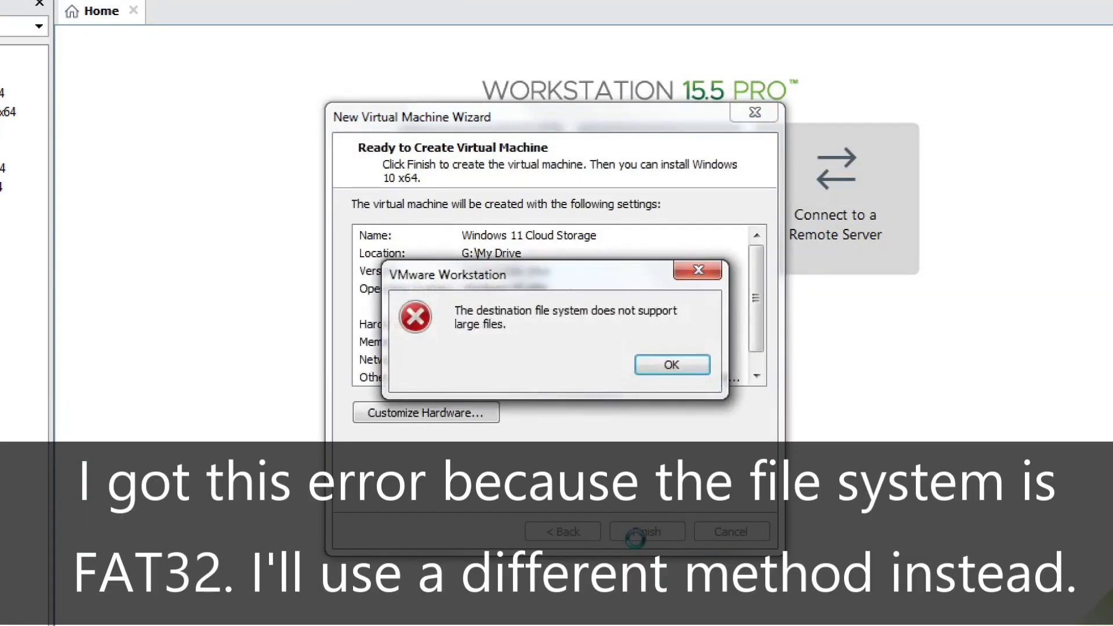
{"action": "left_click", "coordinate": [698, 364]}
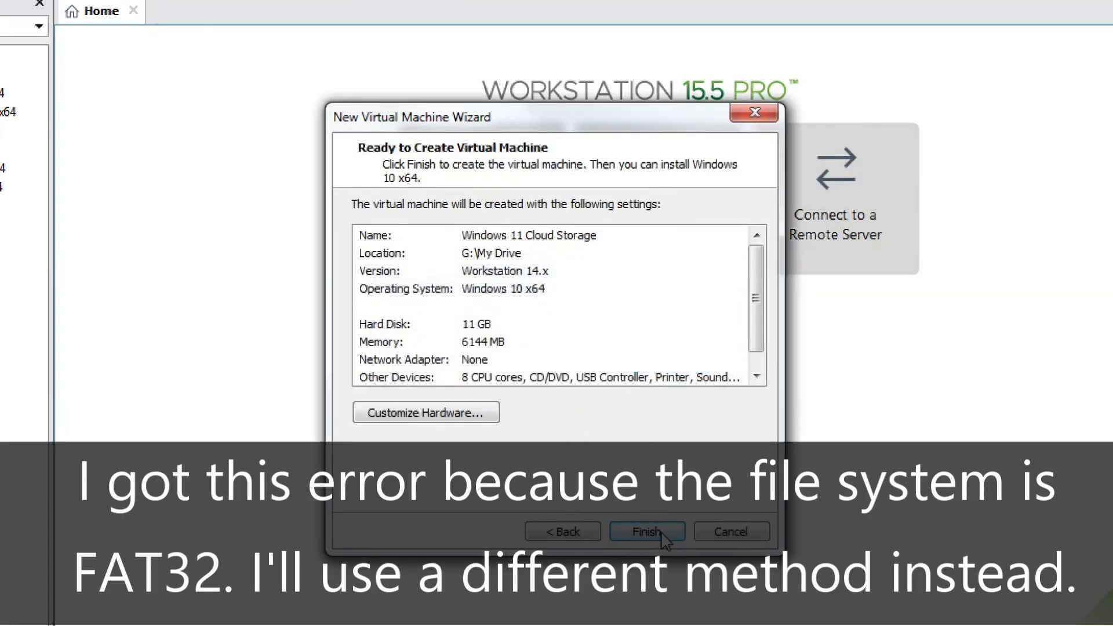
{"action": "left_click", "coordinate": [708, 538]}
Start another custom virtual machine, keep the default compatibility and guest system choices, and name it Windows 11 Cloud Storage
{"action": "key", "text": "Return"}
{"action": "left_click", "coordinate": [653, 529]}
{"action": "left_click", "coordinate": [638, 534]}
{"action": "left_click", "coordinate": [638, 538]}
{"action": "left_click", "coordinate": [637, 538]}
{"action": "type", "text": "Windows 11 Clo"}
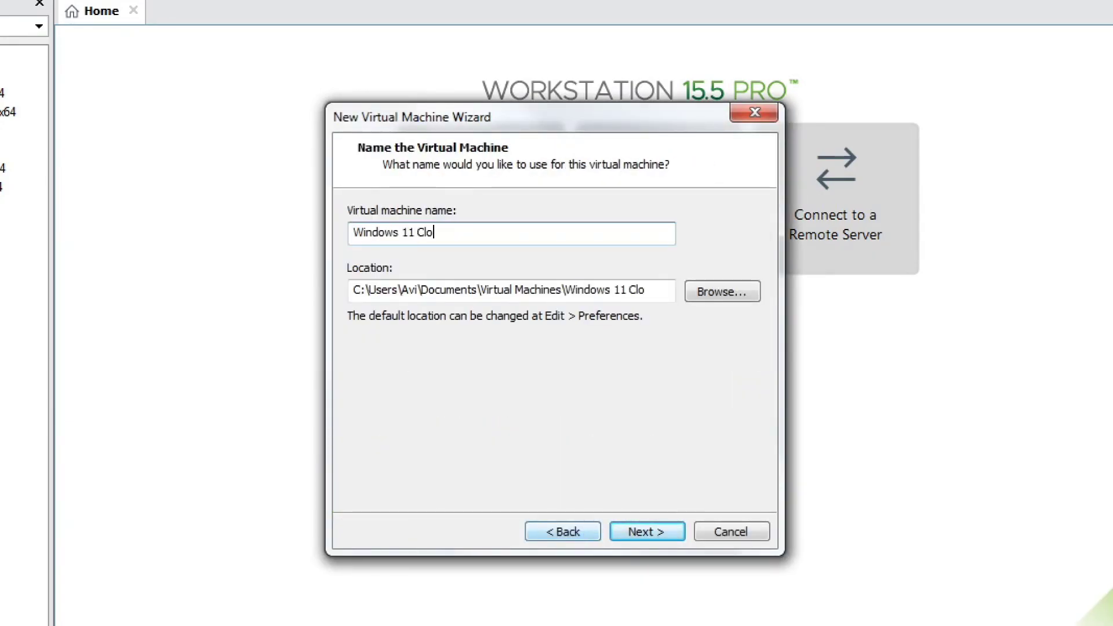
Create a folder named Windows 11 Cloud Storage on the Desktop and use it as the virtual machine location
{"action": "left_click", "coordinate": [722, 291]}
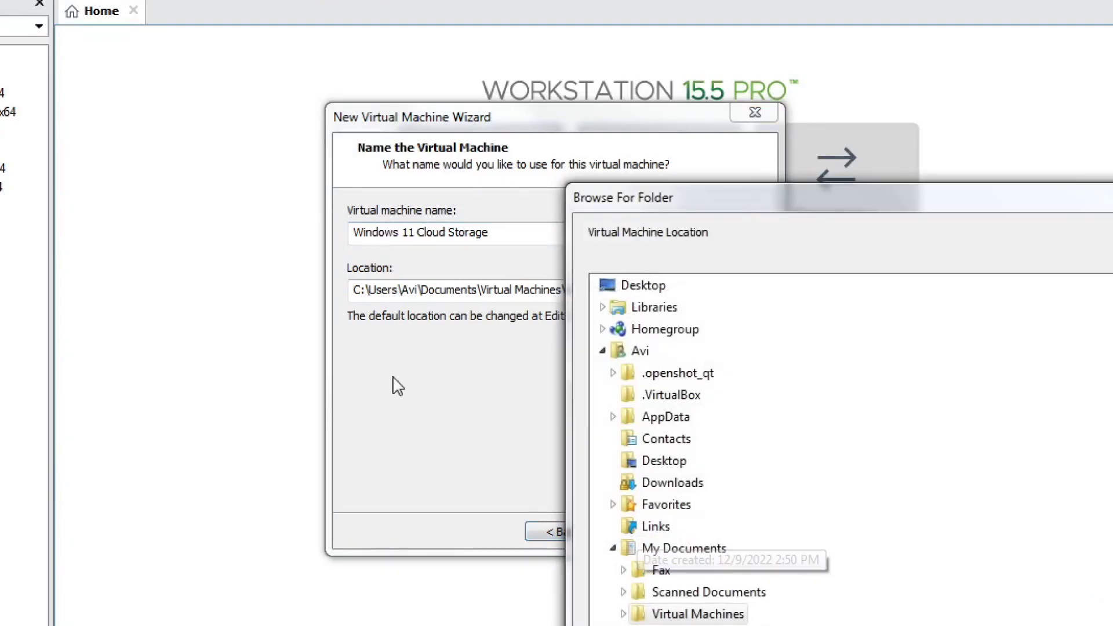
{"action": "left_click", "coordinate": [602, 351]}
{"action": "key", "text": "alt+m"}
{"action": "type", "text": "Windows 11 Cloud Storage"}
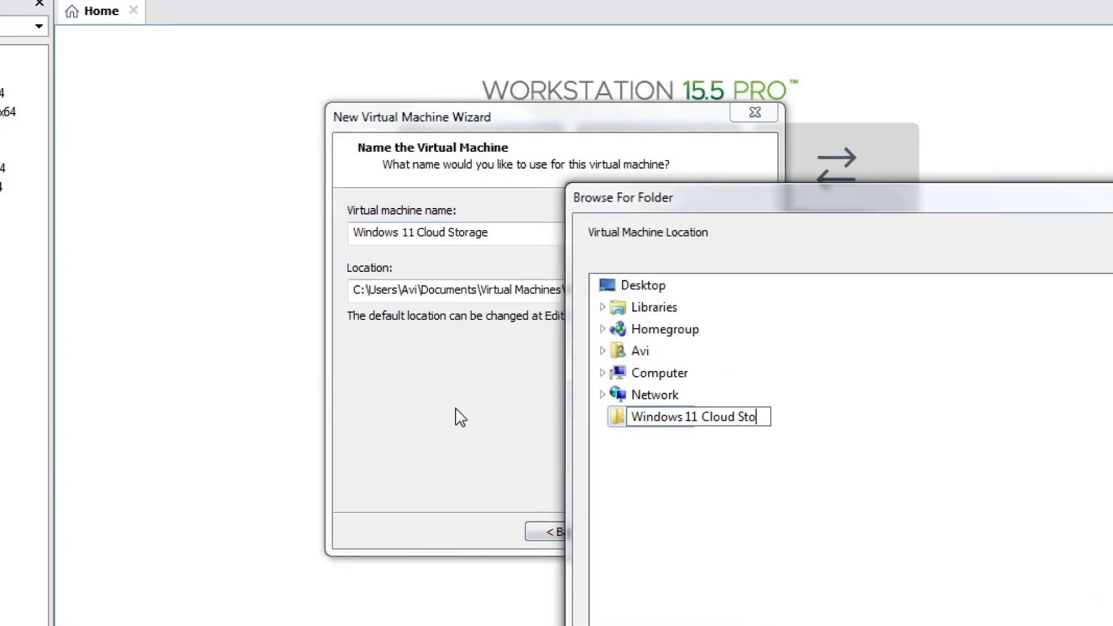
{"action": "key", "text": "Return"}
{"action": "key", "text": "Return"}
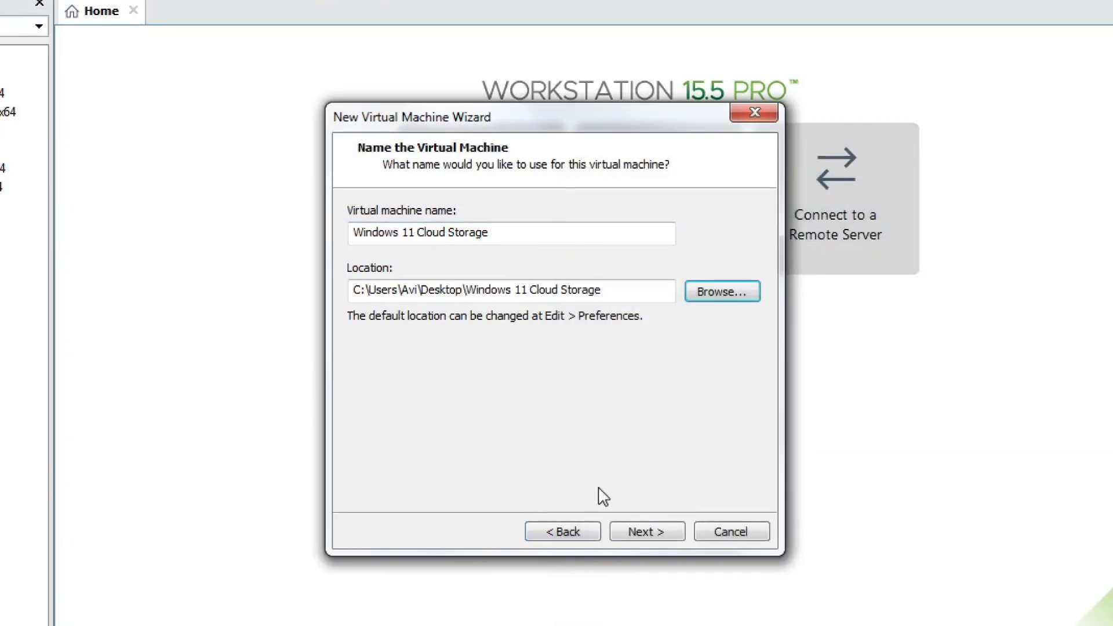
Configure UEFI with Secure Boot, 2 processors with 4 cores each, 6144 MB of memory and no network connection
{"action": "left_click", "coordinate": [645, 532]}
{"action": "left_click", "coordinate": [400, 277]}
{"action": "left_click", "coordinate": [648, 532]}
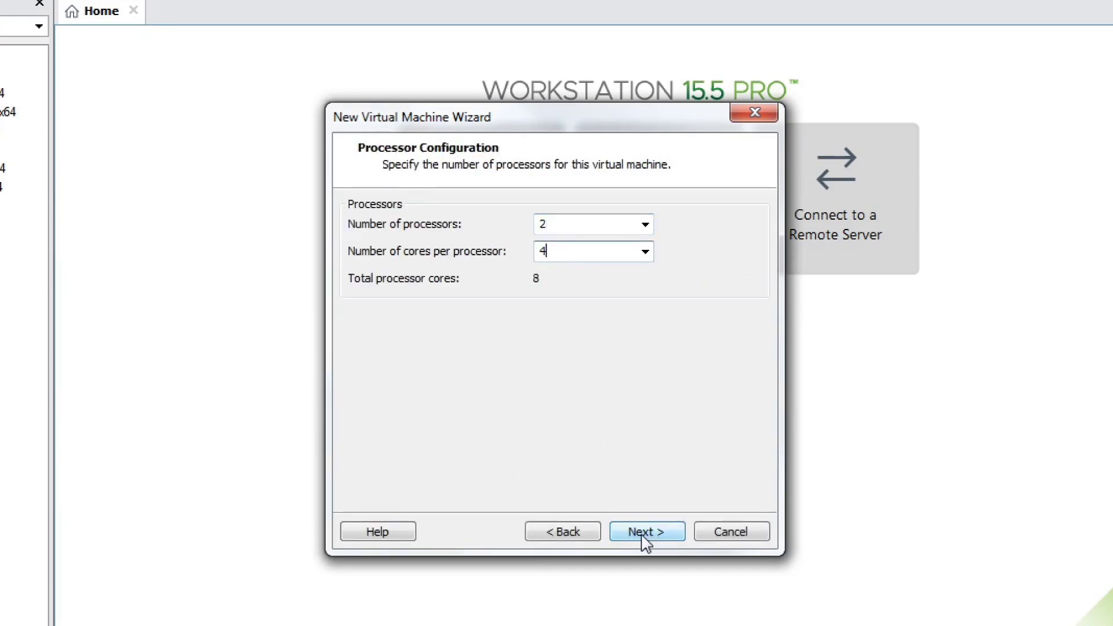
{"action": "left_click", "coordinate": [643, 532]}
{"action": "type", "text": "6144"}
{"action": "left_click", "coordinate": [645, 532]}
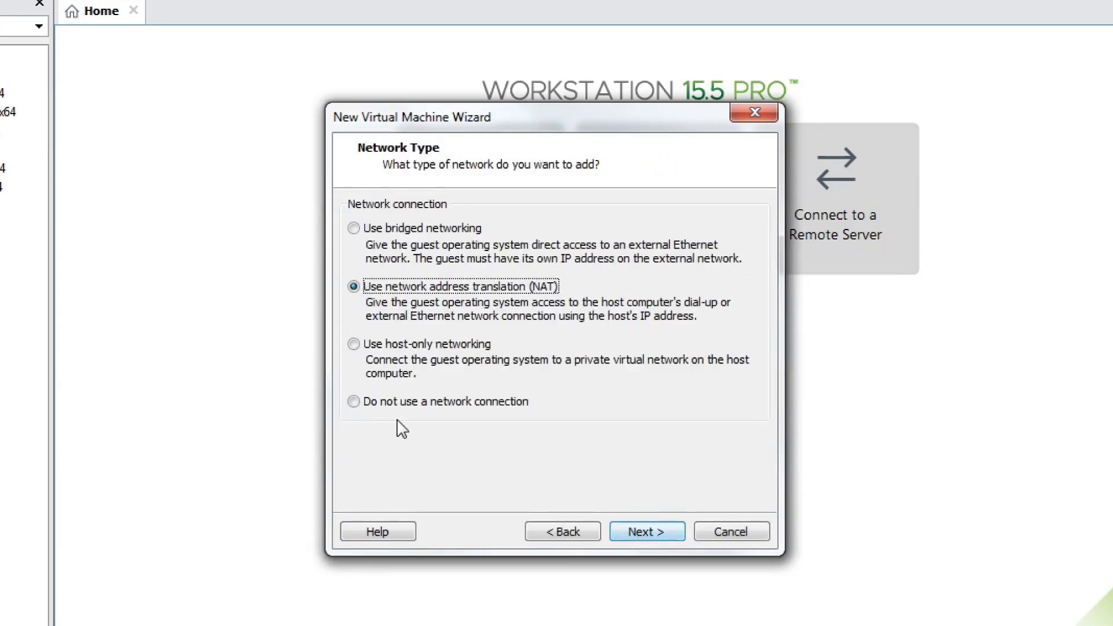
{"action": "left_click", "coordinate": [659, 537]}
Keep the default controller and disk type, and define a new 11 GB virtual disk stored as a single file
{"action": "left_click", "coordinate": [660, 536]}
{"action": "left_click", "coordinate": [659, 536]}
{"action": "left_click", "coordinate": [659, 537]}
{"action": "type", "text": "11"}
{"action": "left_click", "coordinate": [453, 359]}
{"action": "left_click", "coordinate": [644, 532]}
Store the disk file in the Desktop folder Windows 11 Cloud Storage and finish creating the virtual machine
{"action": "left_click", "coordinate": [710, 259]}
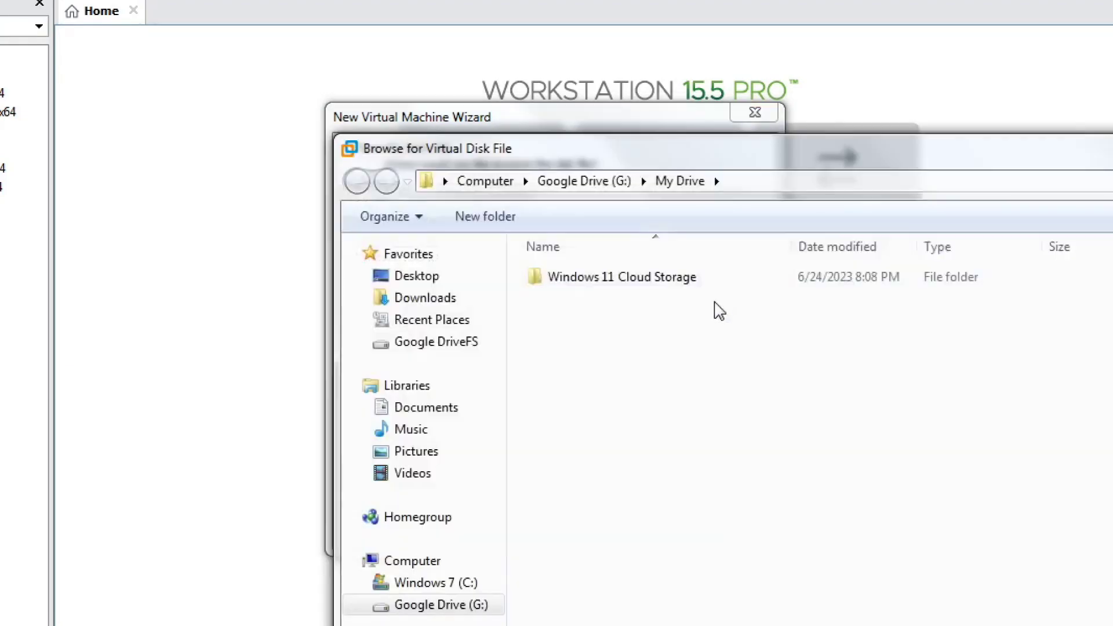
{"action": "left_click", "coordinate": [460, 286]}
{"action": "double_click", "coordinate": [898, 318]}
{"action": "key", "text": "Return"}
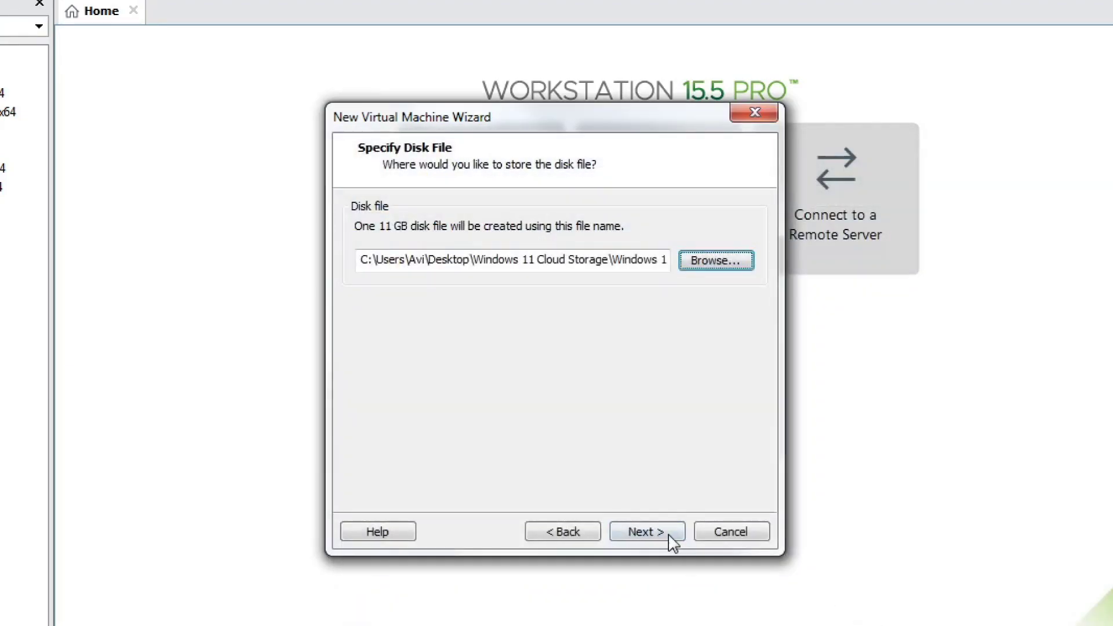
{"action": "left_click", "coordinate": [672, 541]}
{"action": "left_click", "coordinate": [623, 534]}
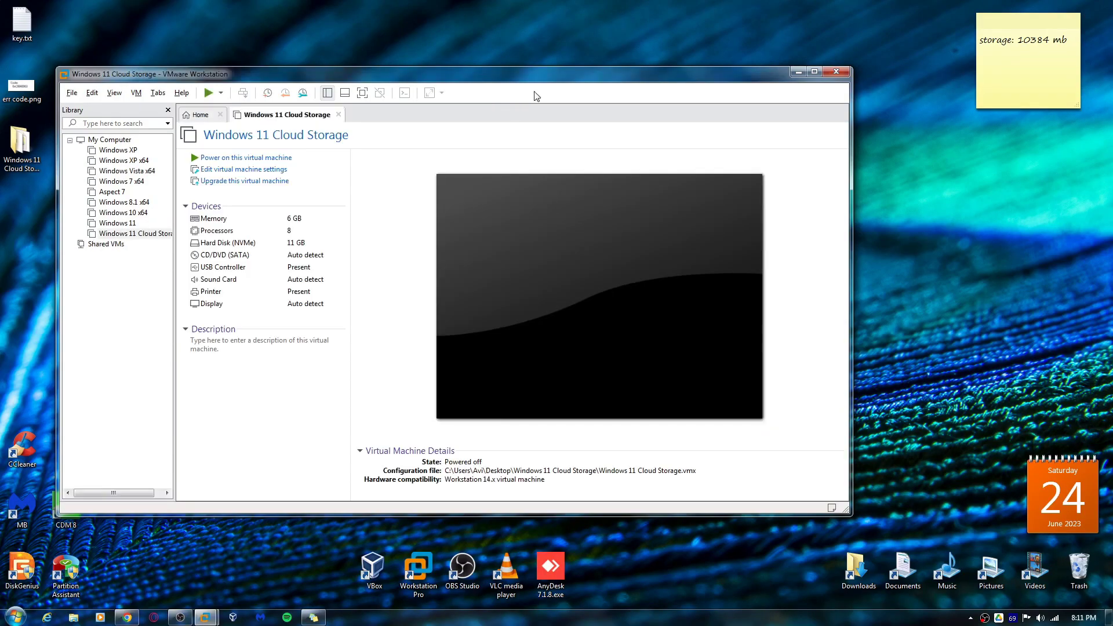
View the files in the desktop folder Windows 11 Cloud Storage and power on the virtual machine
{"action": "left_click_drag", "start_coordinate": [481, 69], "coordinate": [651, 75]}
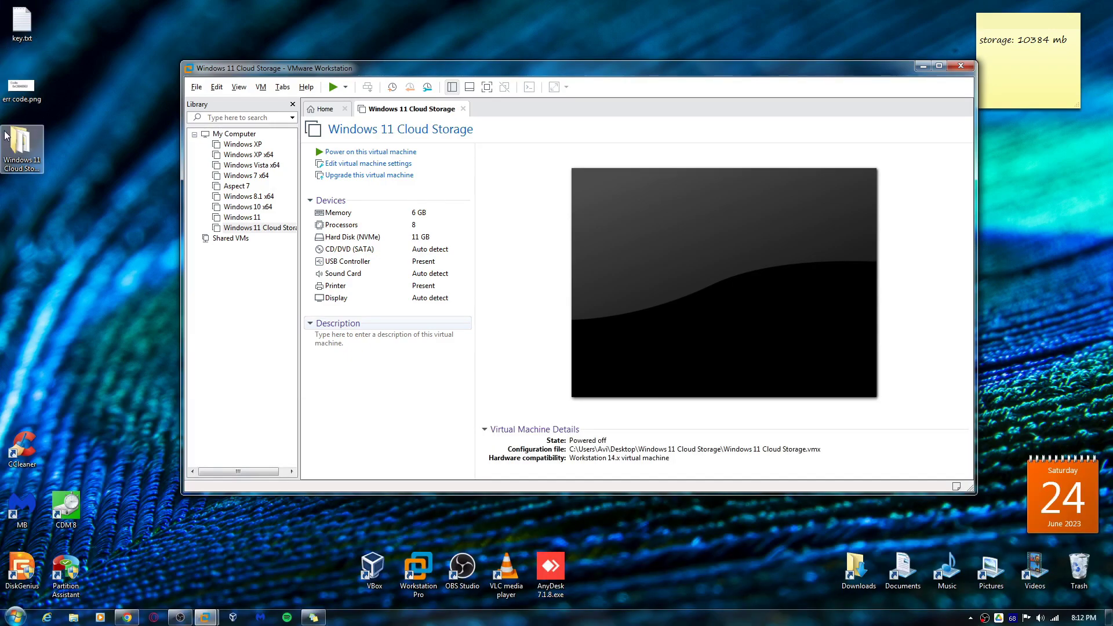
{"action": "double_click", "coordinate": [7, 139]}
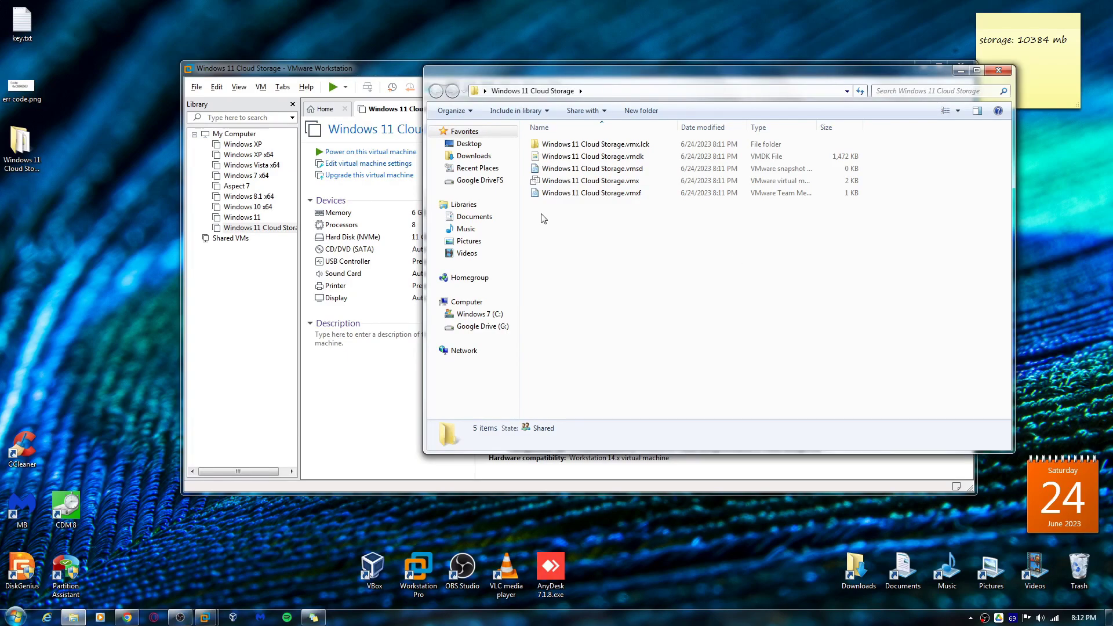
{"action": "left_click", "coordinate": [387, 152]}
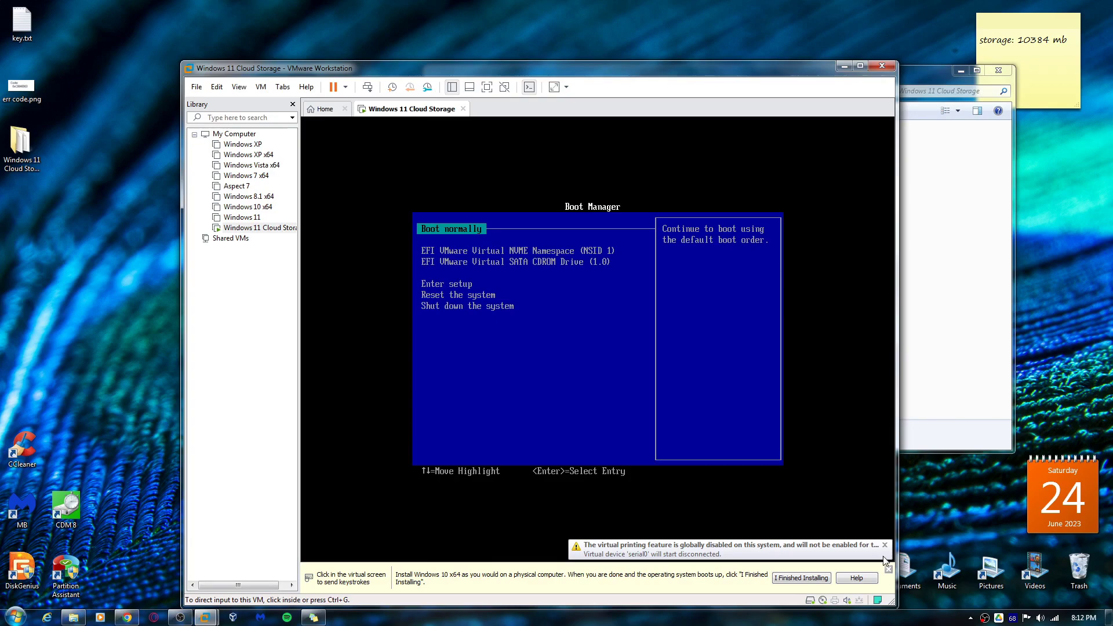
{"action": "left_click", "coordinate": [888, 570]}
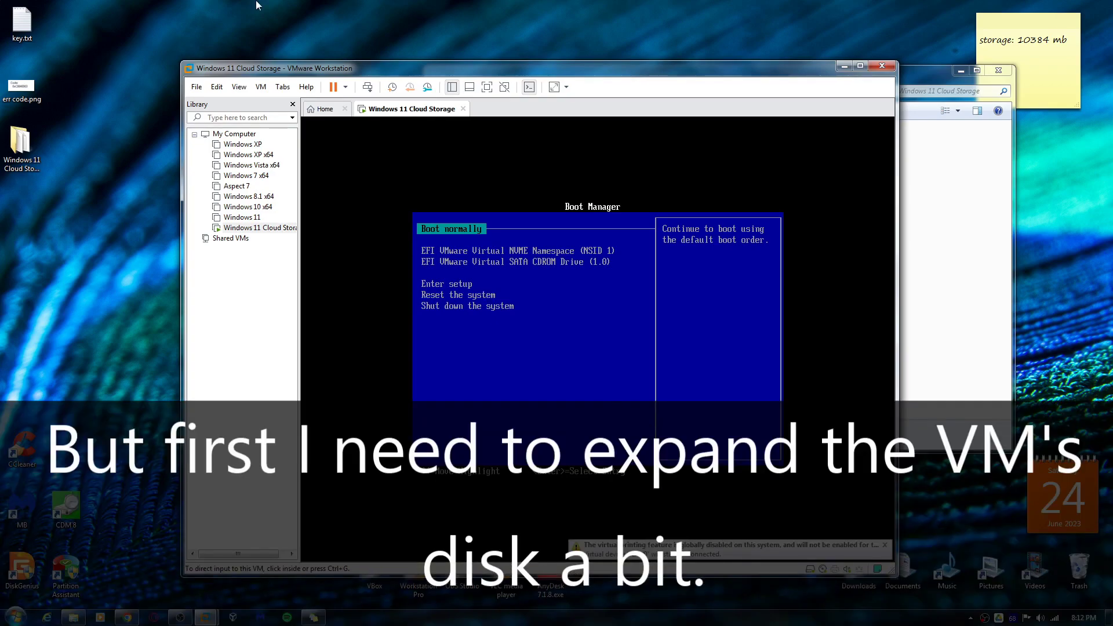
Open the virtual machine's settings and switch its CD/DVD drive to an ISO image file
{"action": "left_click", "coordinate": [261, 87]}
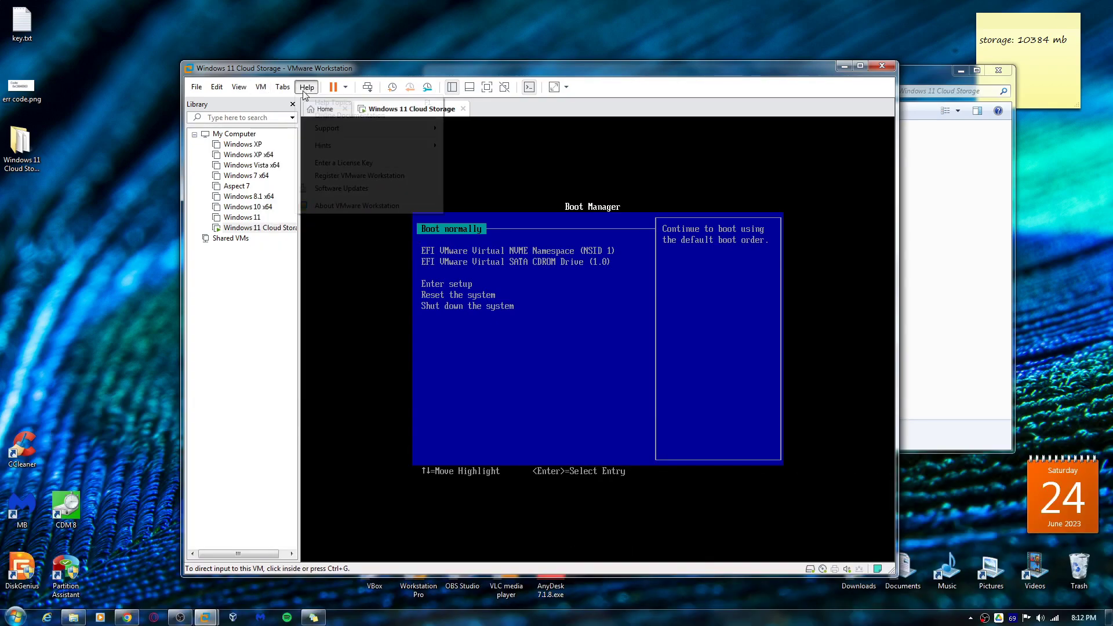
{"action": "mouse_move", "coordinate": [234, 91]}
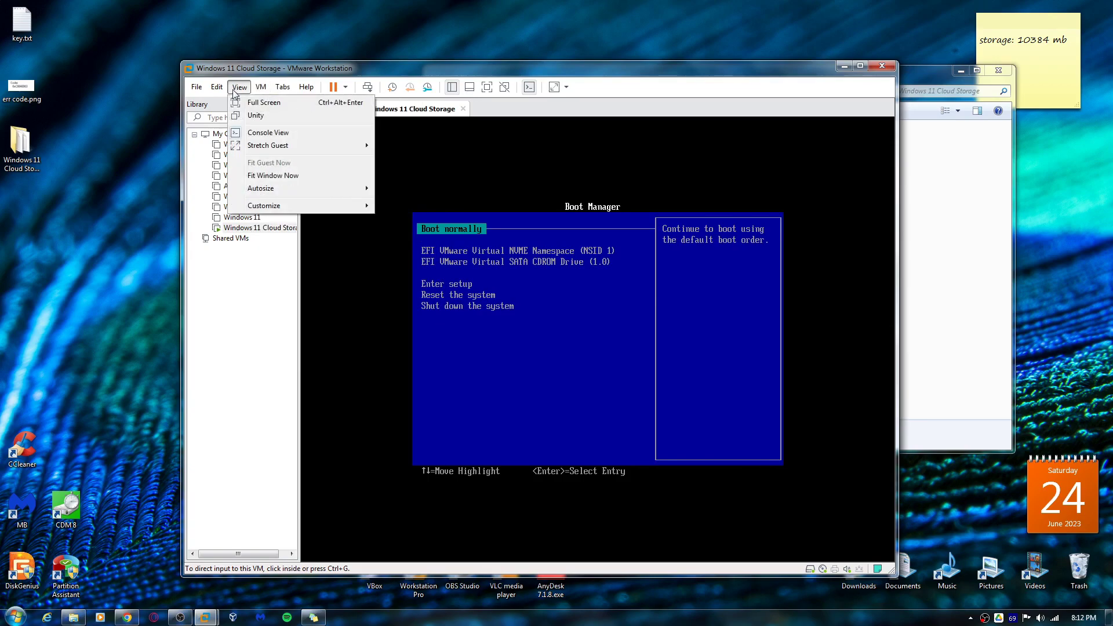
{"action": "left_click", "coordinate": [609, 76]}
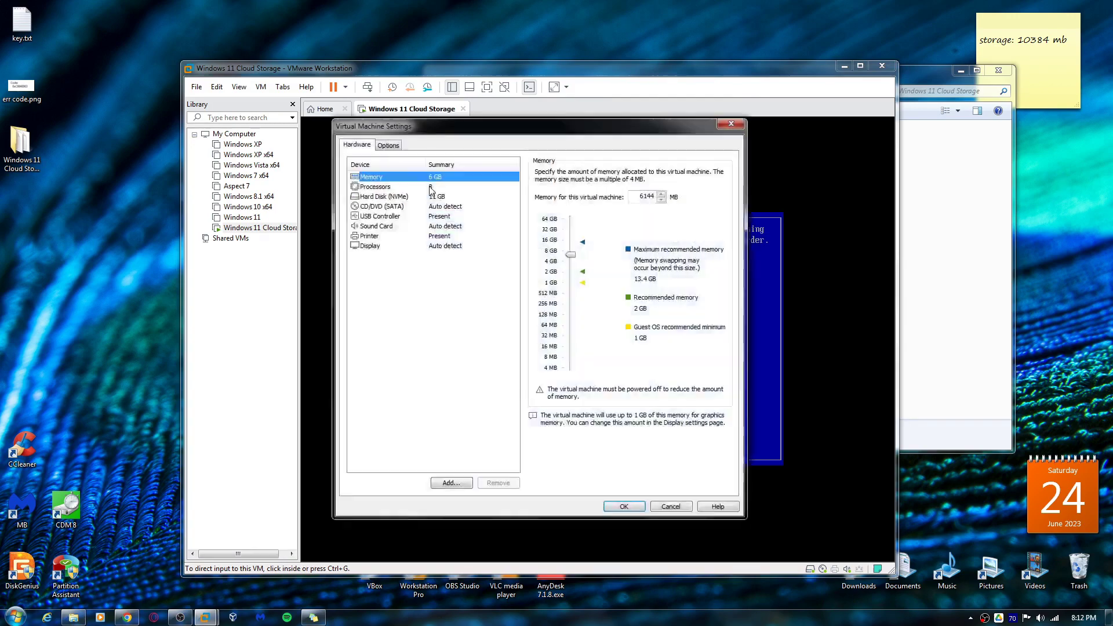
{"action": "left_click", "coordinate": [425, 207]}
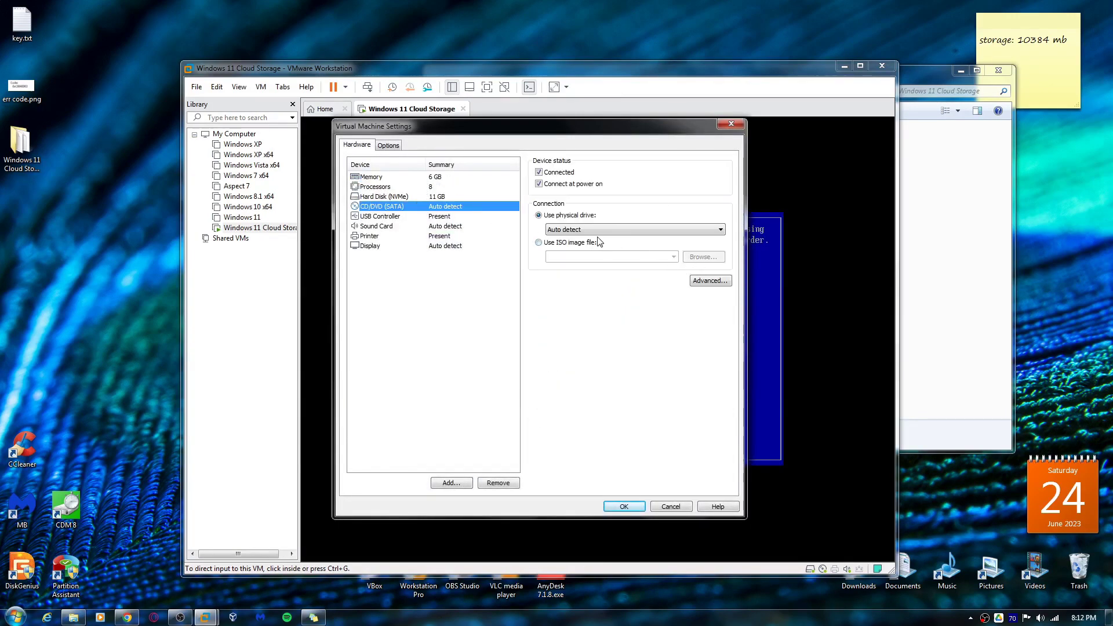
{"action": "left_click", "coordinate": [555, 244]}
{"action": "left_click", "coordinate": [703, 257]}
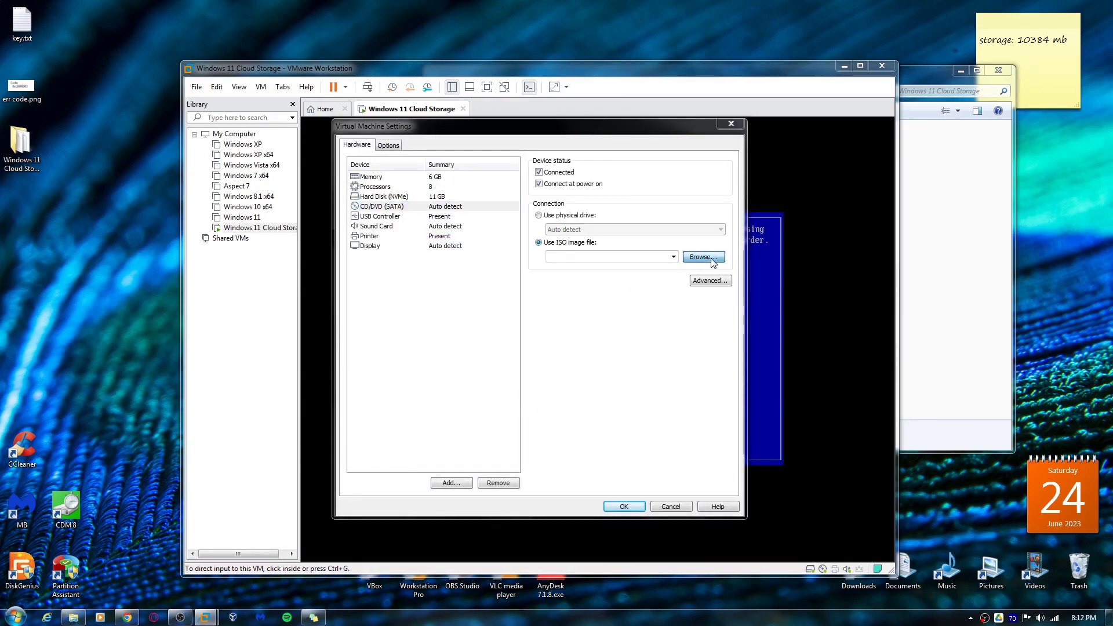
Choose Windows 11 22H2 v1.iso from Windows ISOs\Windows x64 Files, apply the settings and continue booting the virtual machine
{"action": "left_click", "coordinate": [387, 288]}
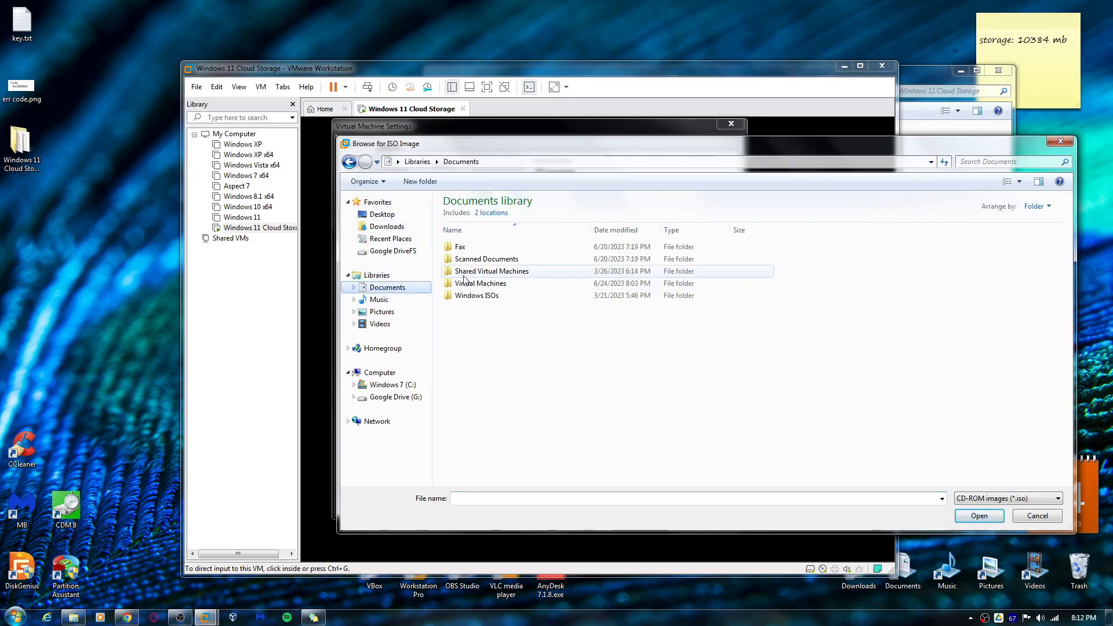
{"action": "double_click", "coordinate": [471, 296]}
{"action": "double_click", "coordinate": [498, 245]}
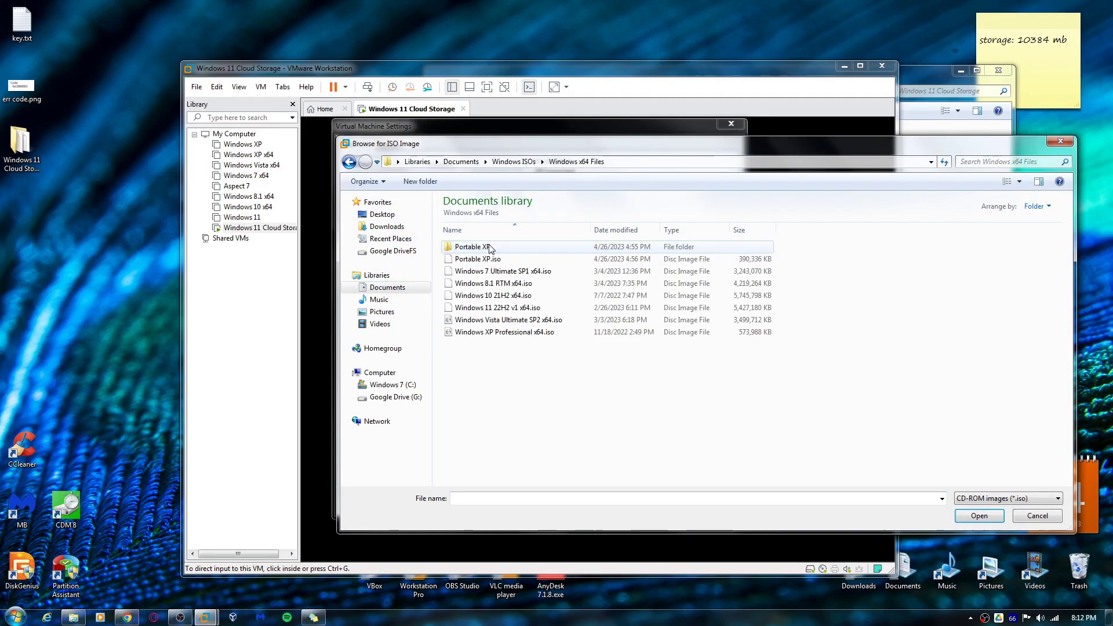
{"action": "double_click", "coordinate": [549, 308]}
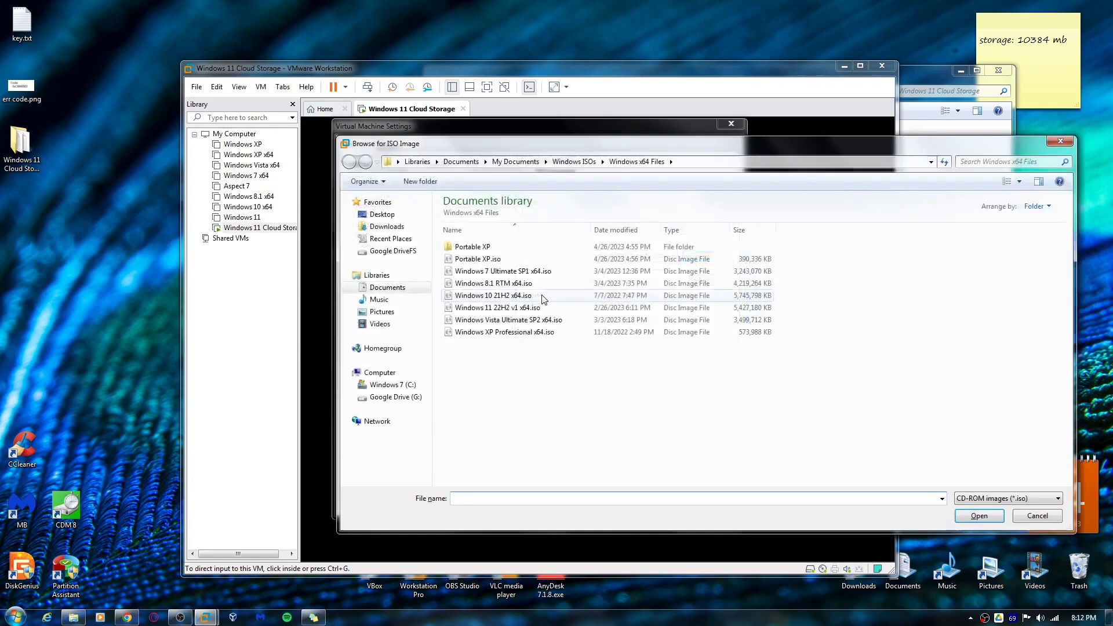
{"action": "left_click", "coordinate": [617, 506]}
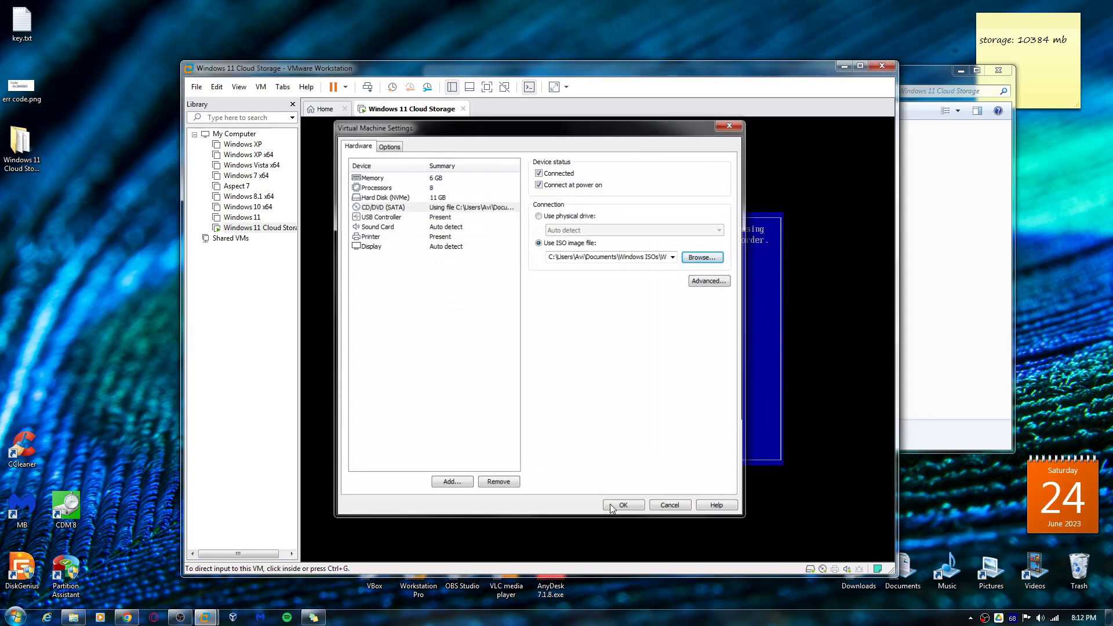
{"action": "key", "text": "Return"}
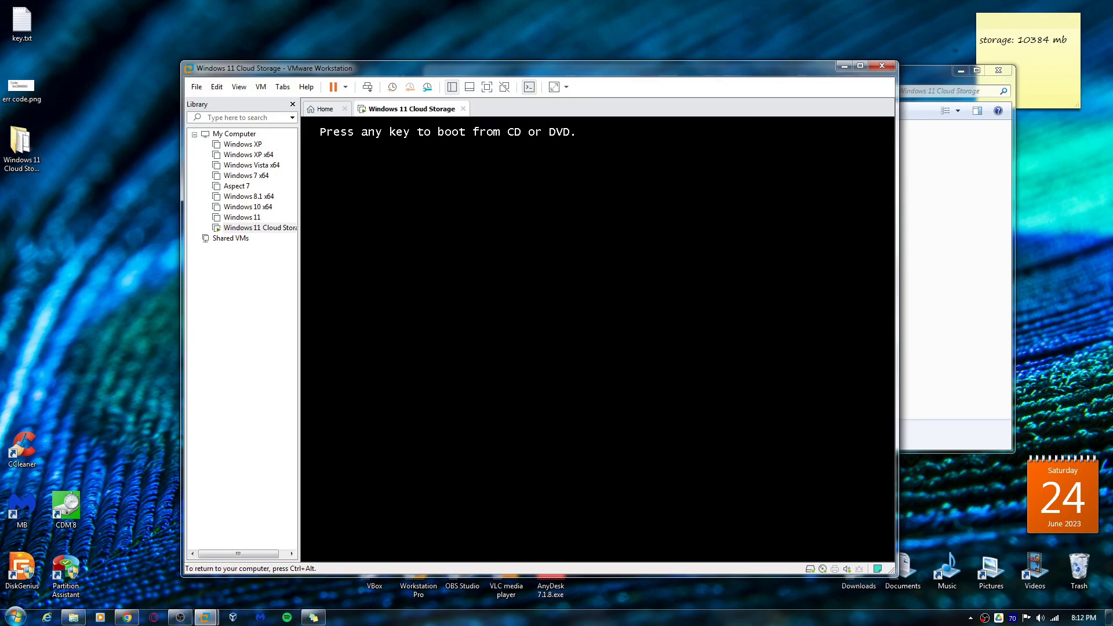
Boot the virtual machine from the installer disc, release the cursor from it and power the machine off
{"action": "key", "text": "Return"}
{"action": "key", "text": "ctrl+alt"}
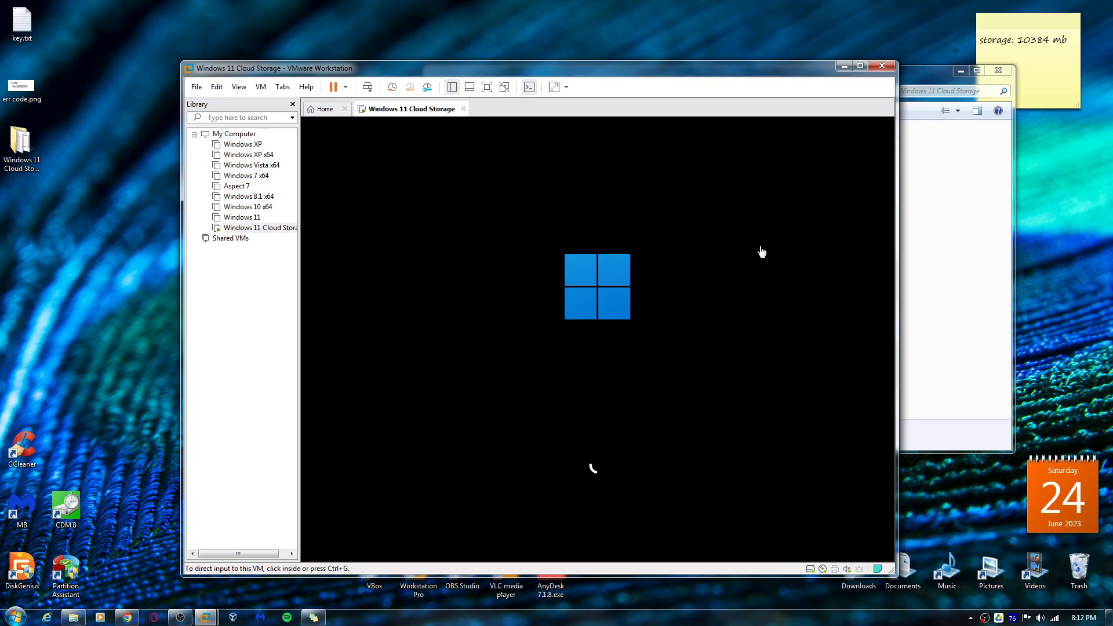
{"action": "left_click", "coordinate": [344, 87]}
{"action": "left_click", "coordinate": [374, 172]}
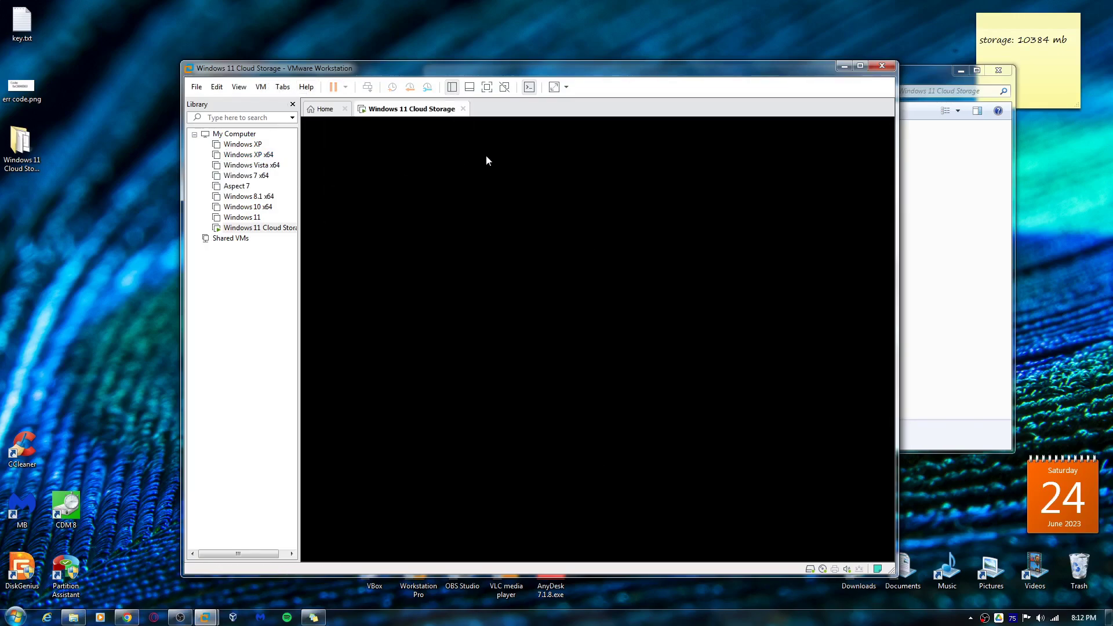
{"action": "left_click_drag", "start_coordinate": [426, 70], "coordinate": [437, 19]}
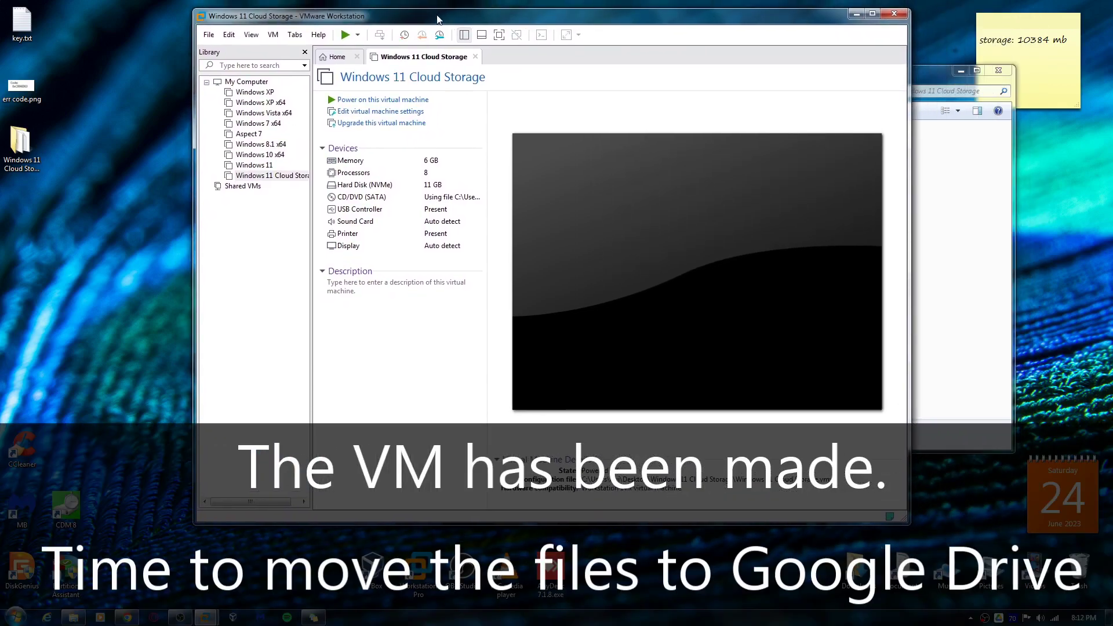
{"action": "key", "text": "super+e"}
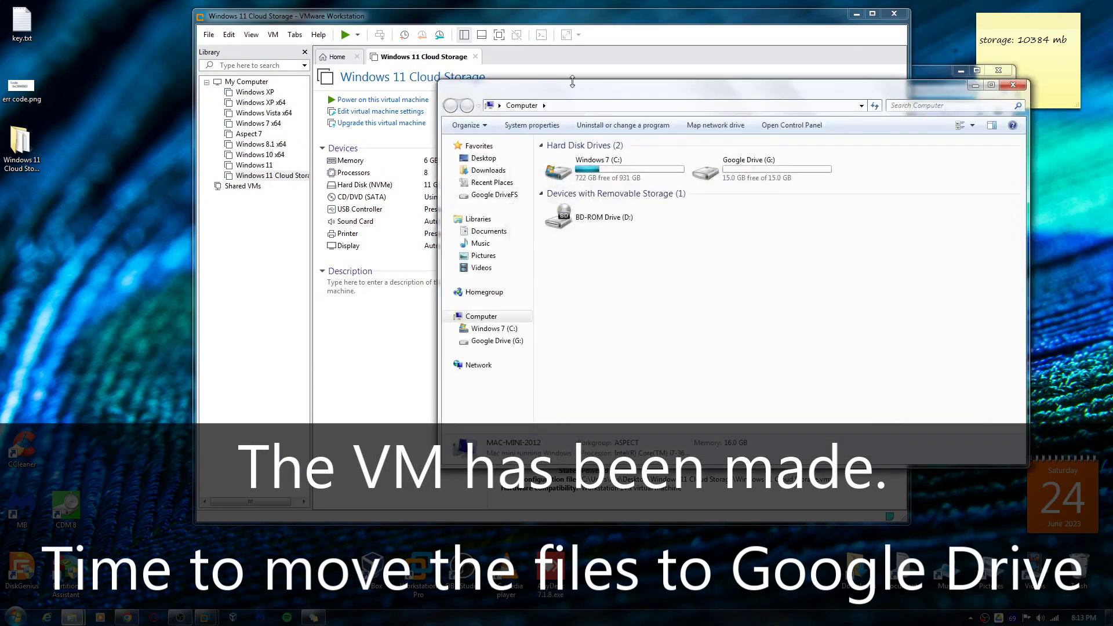
{"action": "left_click", "coordinate": [1012, 86]}
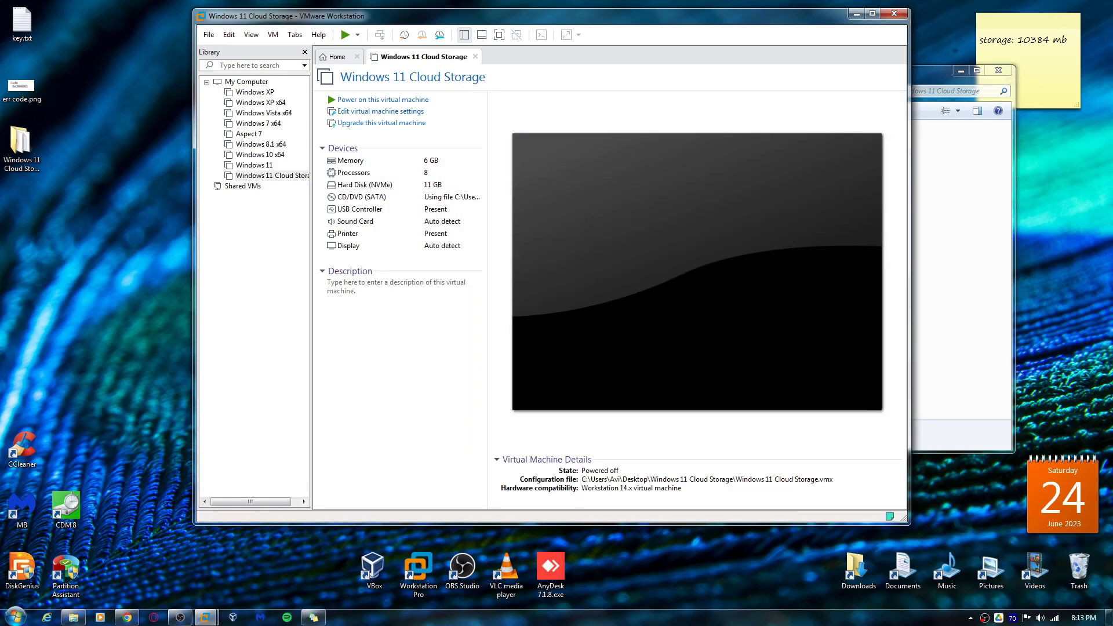
Switch to Chrome and start a folder upload in Google Drive's Windows 11 Cloud Storage folder, browsing to the desktop folder of the same name
{"action": "left_click", "coordinate": [127, 617]}
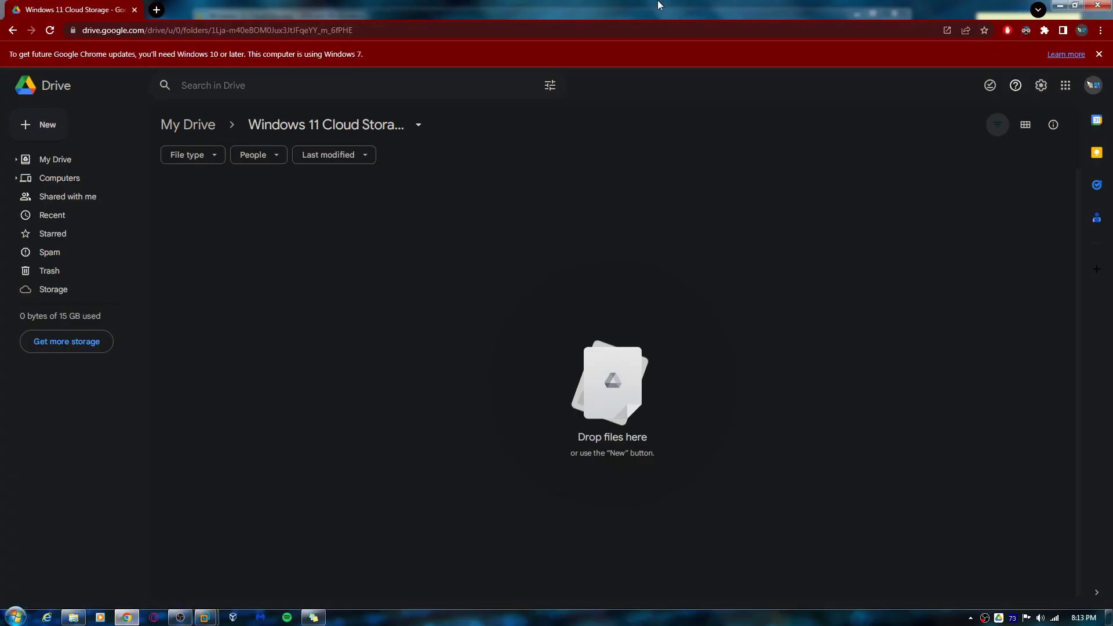
{"action": "right_click", "coordinate": [222, 256]}
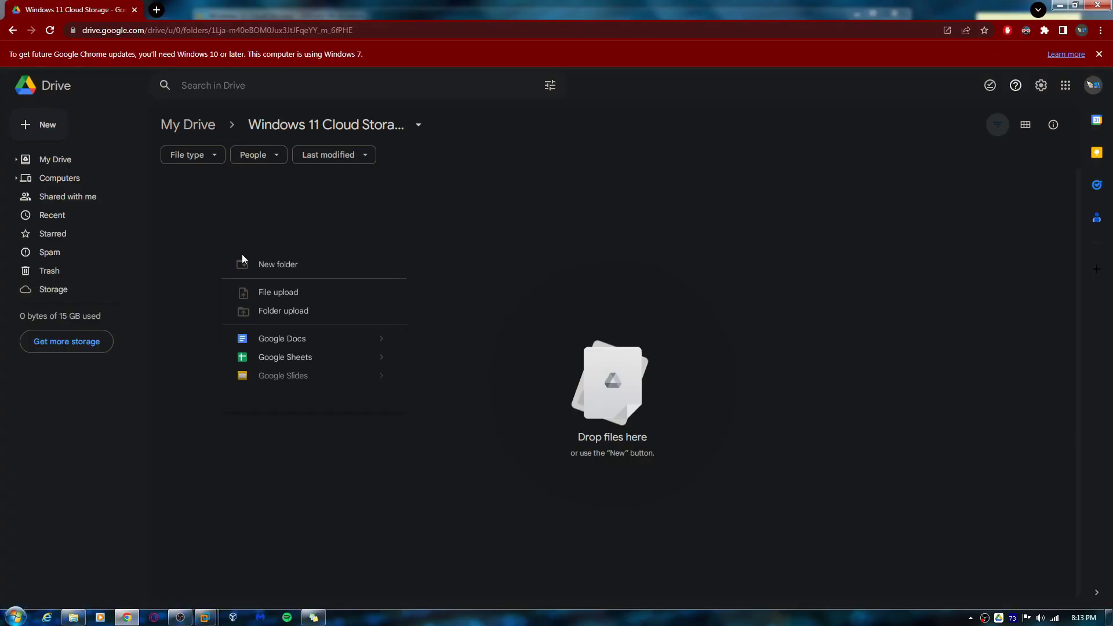
{"action": "left_click", "coordinate": [324, 311]}
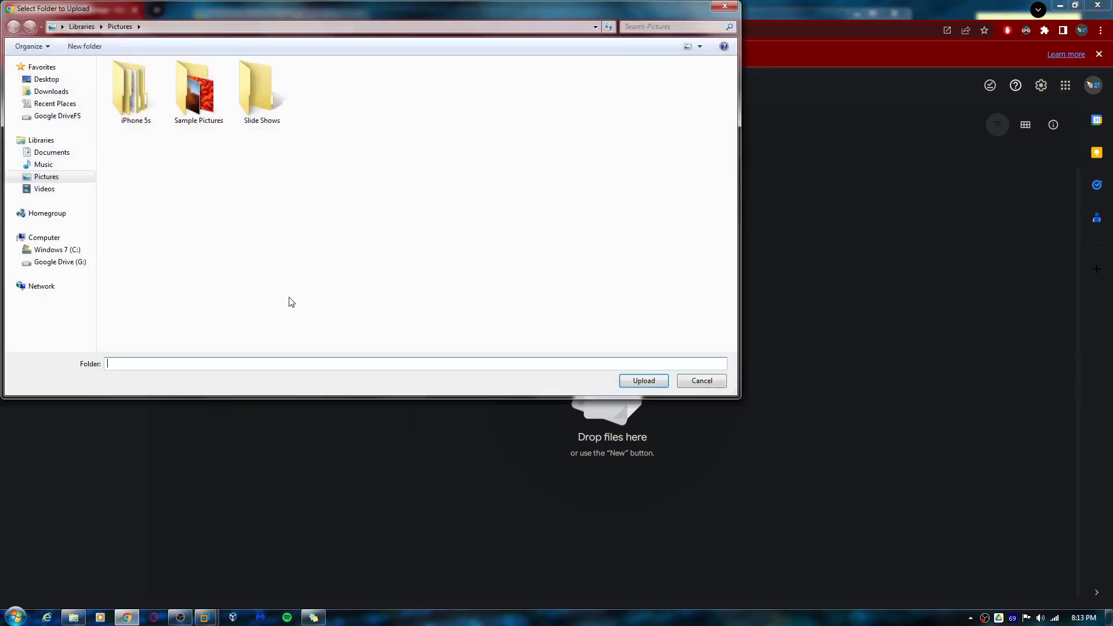
{"action": "left_click", "coordinate": [65, 79]}
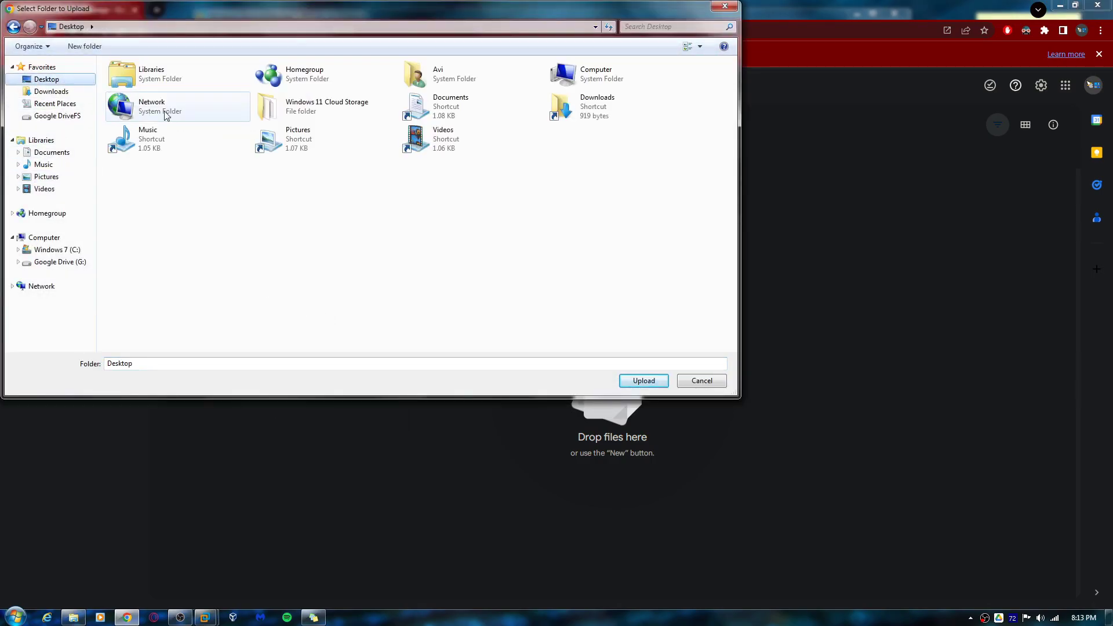
{"action": "left_click", "coordinate": [315, 118]}
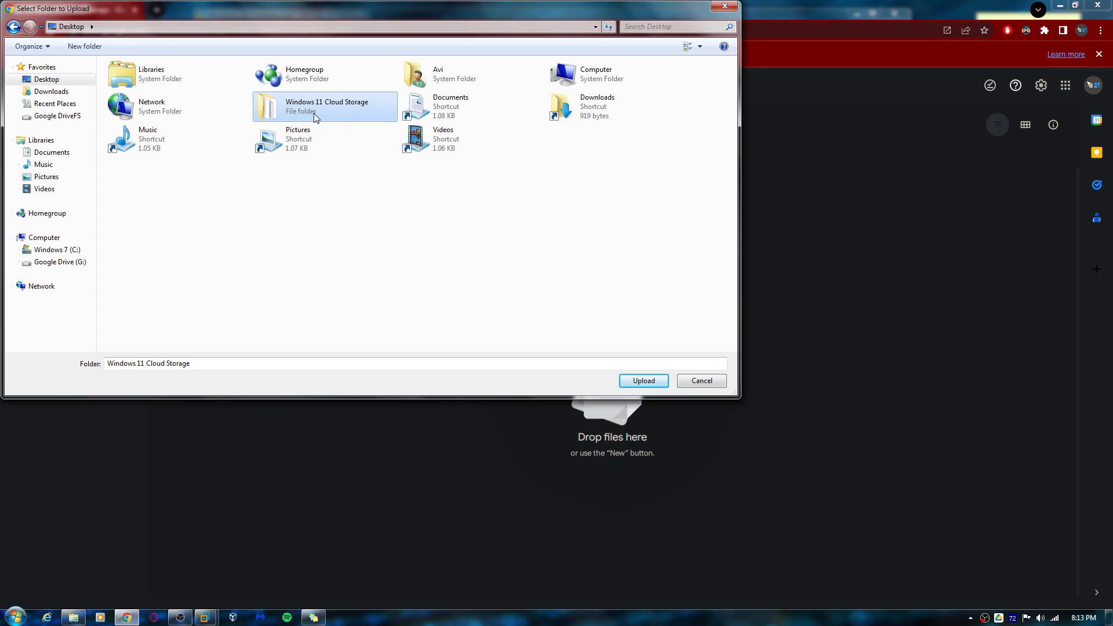
{"action": "double_click", "coordinate": [314, 114]}
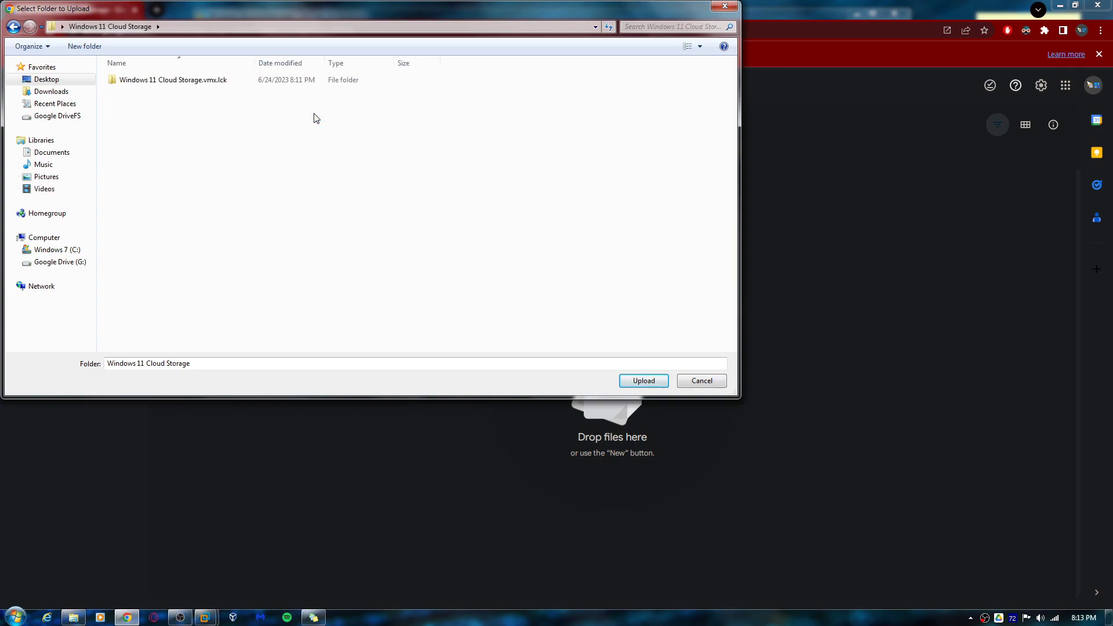
Go back to the Desktop folder in the upload dialog and upload the Windows 11 Cloud Storage folder to Google Drive
{"action": "left_click", "coordinate": [42, 28]}
{"action": "left_click", "coordinate": [42, 60]}
{"action": "left_click", "coordinate": [200, 29]}
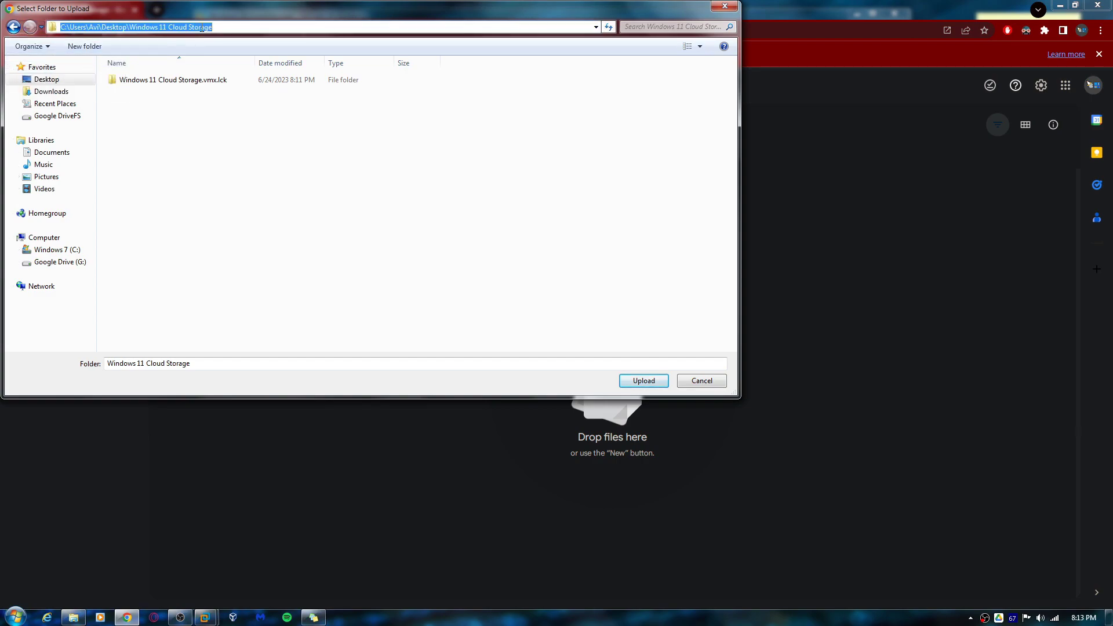
{"action": "left_click", "coordinate": [269, 30]}
{"action": "key", "text": "BackSpace"}
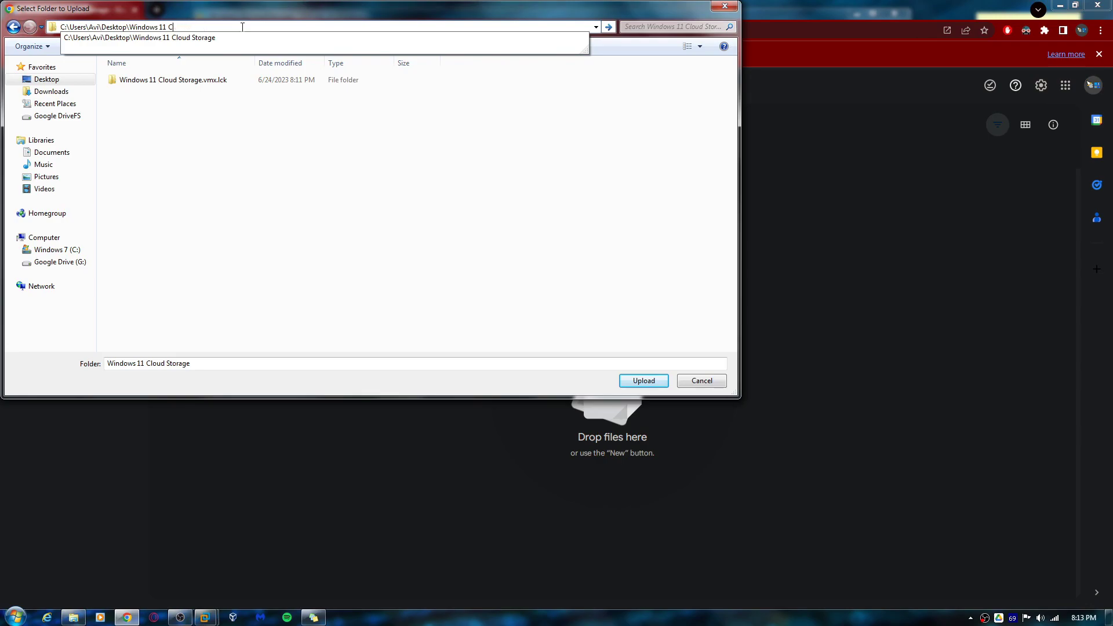
{"action": "key", "text": "BackSpace"}
{"action": "key", "text": "Return"}
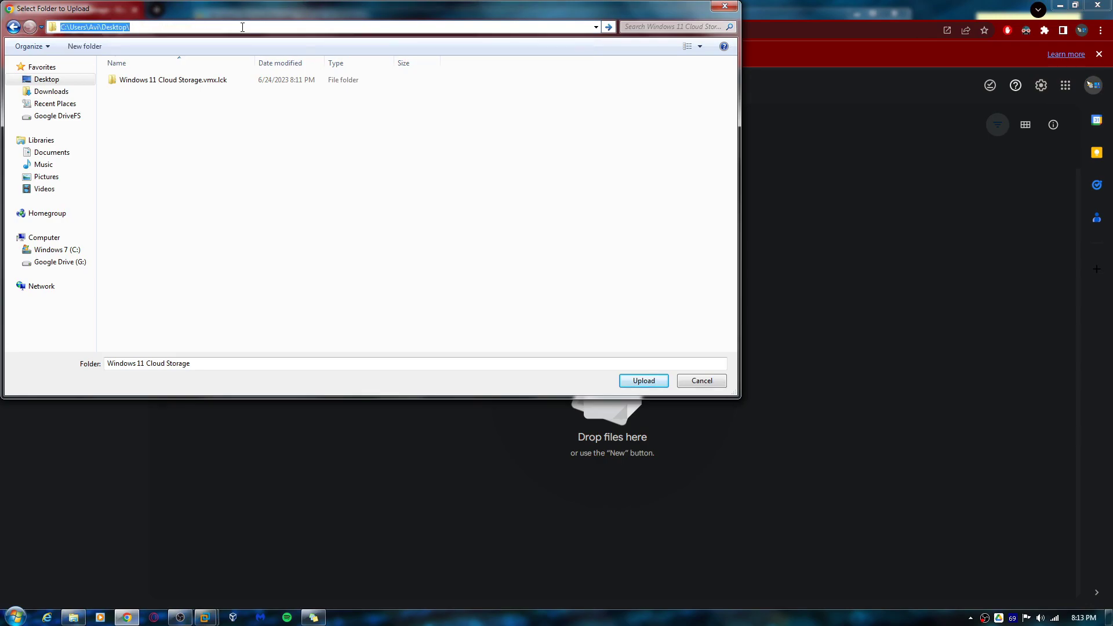
{"action": "left_click", "coordinate": [207, 78]}
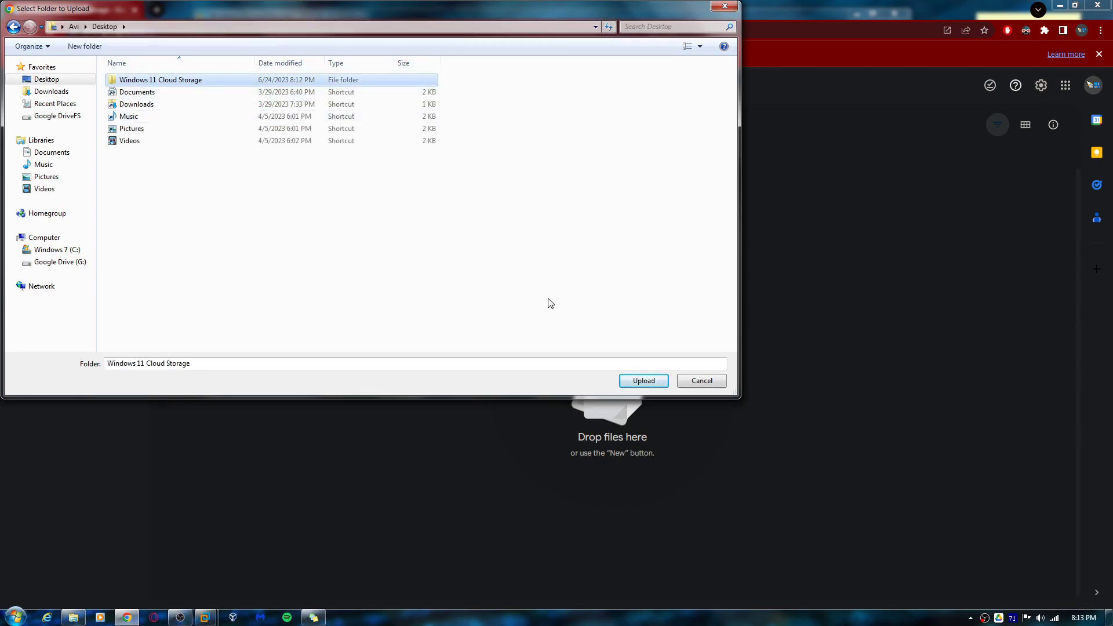
{"action": "left_click", "coordinate": [644, 383]}
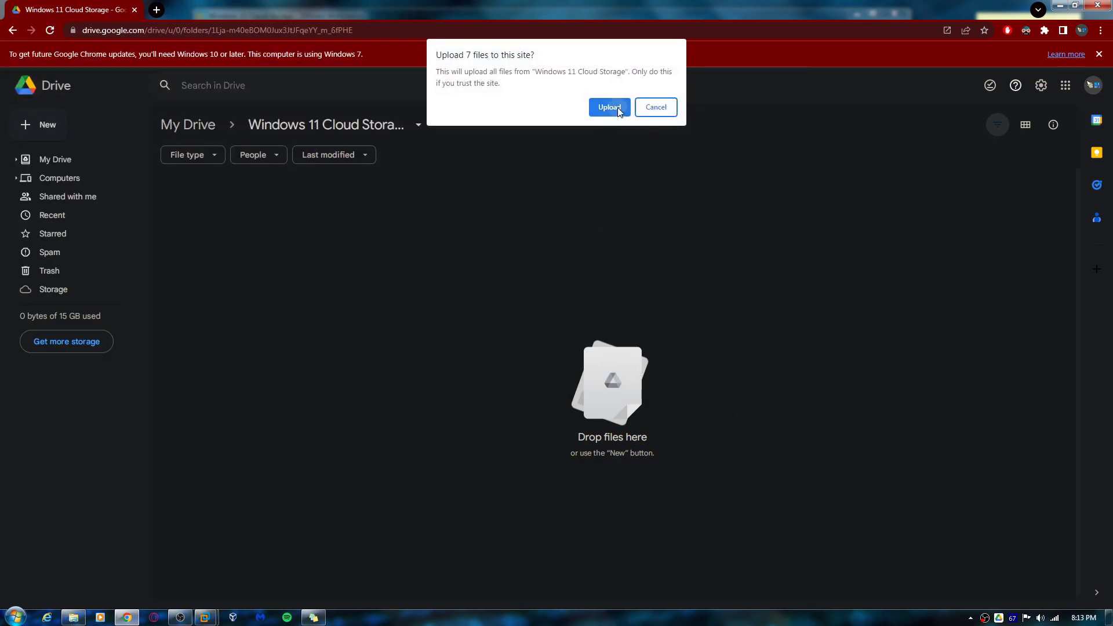
{"action": "left_click", "coordinate": [618, 108]}
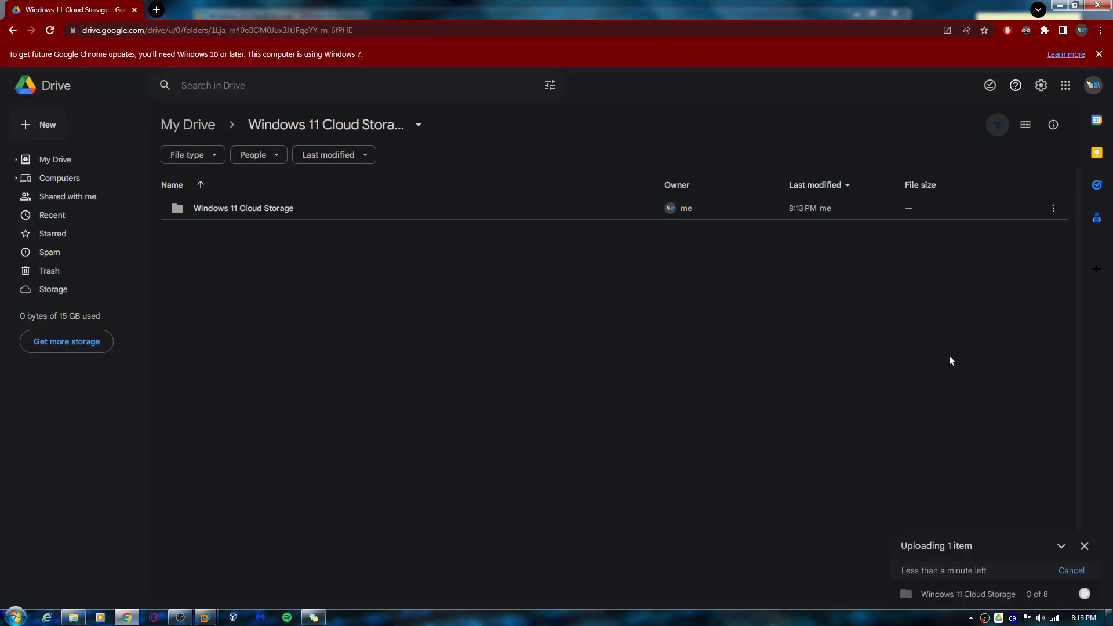
Restore the browser to a smaller window, select the uploaded Windows 11 Cloud Storage folder and close the browser
{"action": "double_click", "coordinate": [828, 5]}
{"action": "left_click_drag", "start_coordinate": [809, 23], "coordinate": [690, 71]}
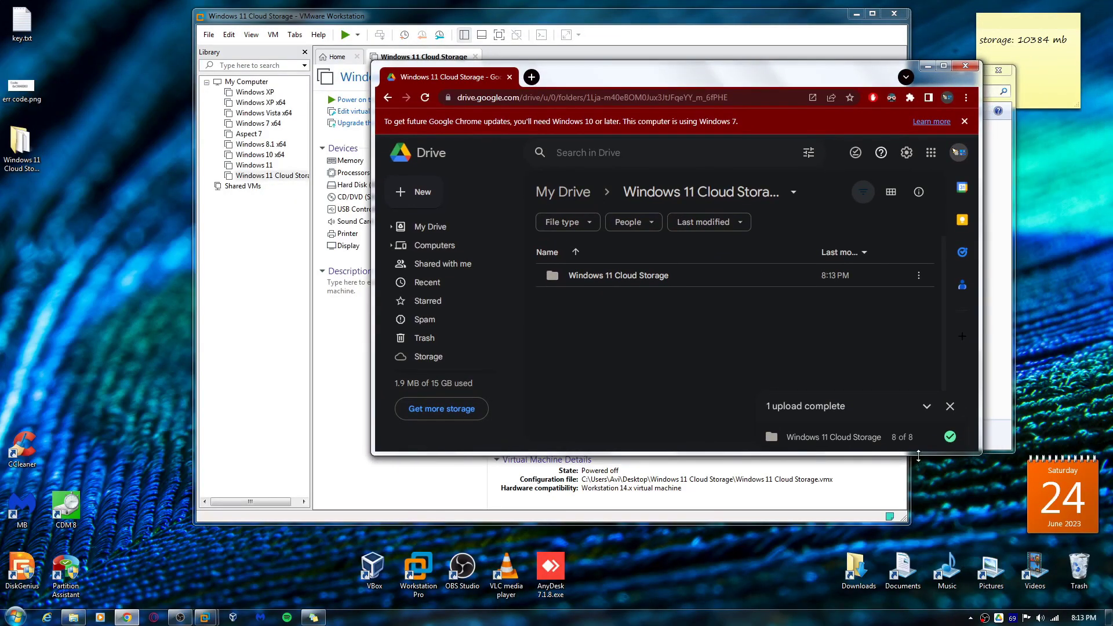
{"action": "double_click", "coordinate": [861, 276]}
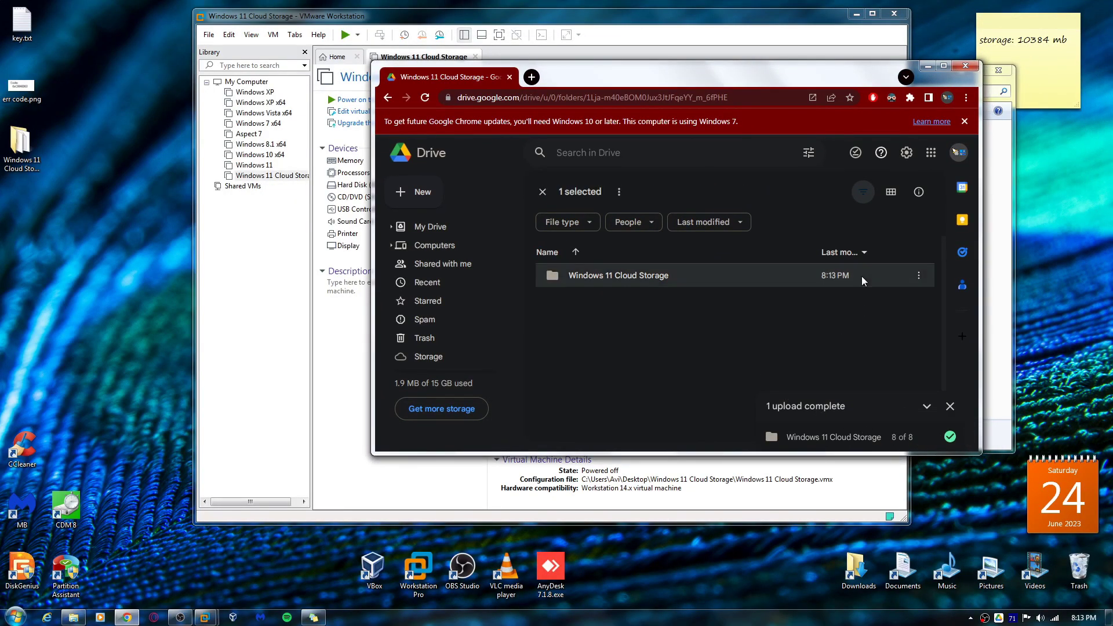
{"action": "left_click", "coordinate": [965, 66]}
Switch to Windows Explorer and view the uploaded virtual machine files in the inner Windows 11 Cloud Storage folder on Google Drive (G:)
{"action": "left_click", "coordinate": [946, 79]}
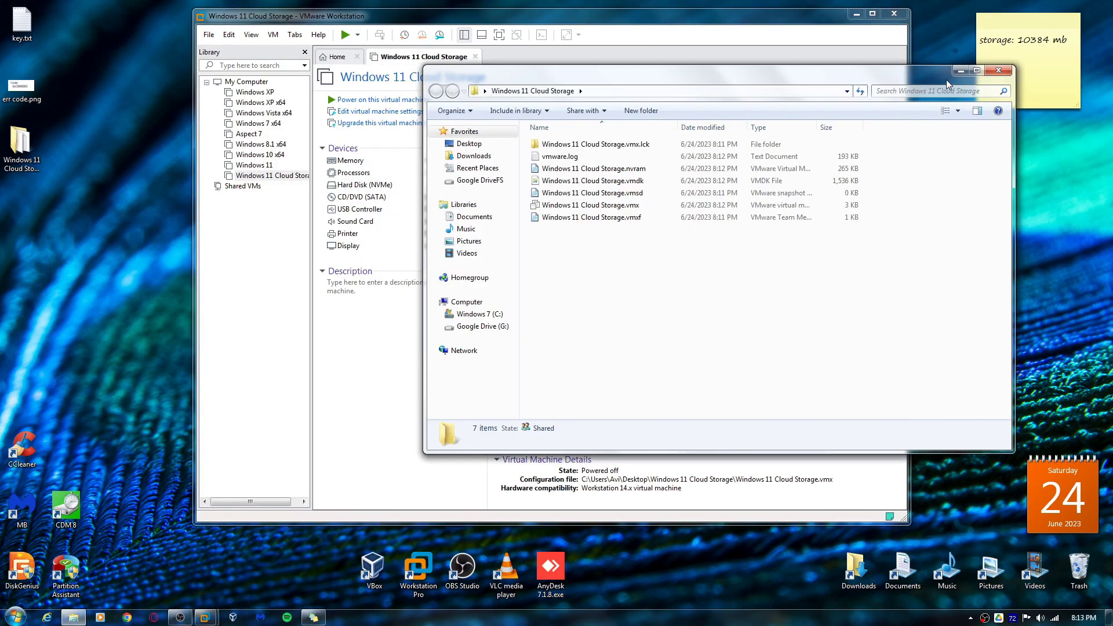
{"action": "left_click", "coordinate": [474, 326]}
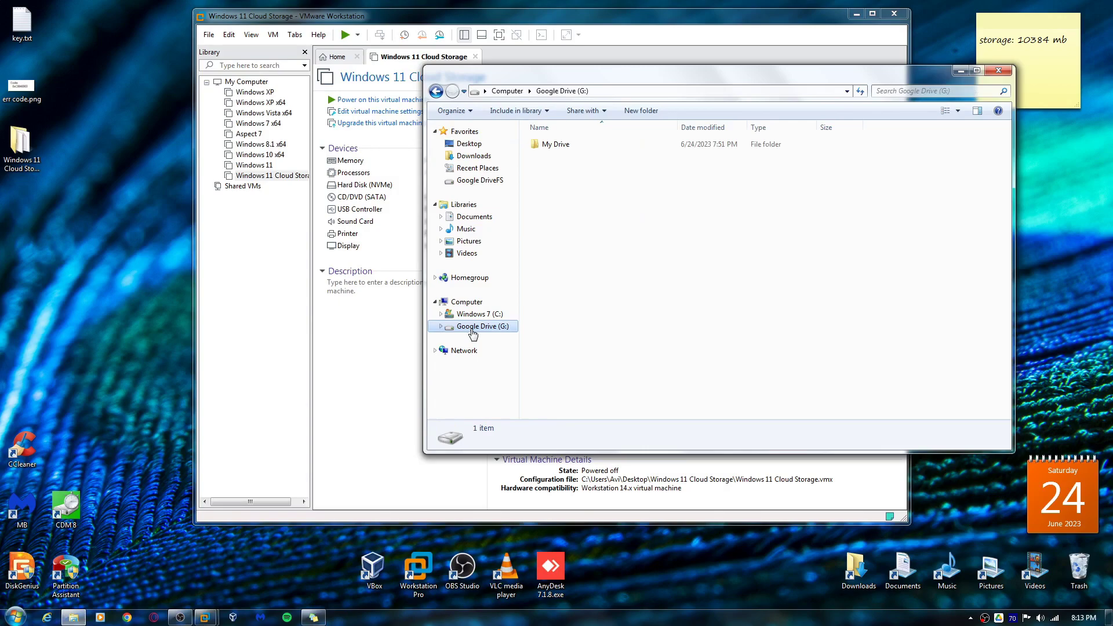
{"action": "double_click", "coordinate": [645, 146]}
{"action": "double_click", "coordinate": [644, 146]}
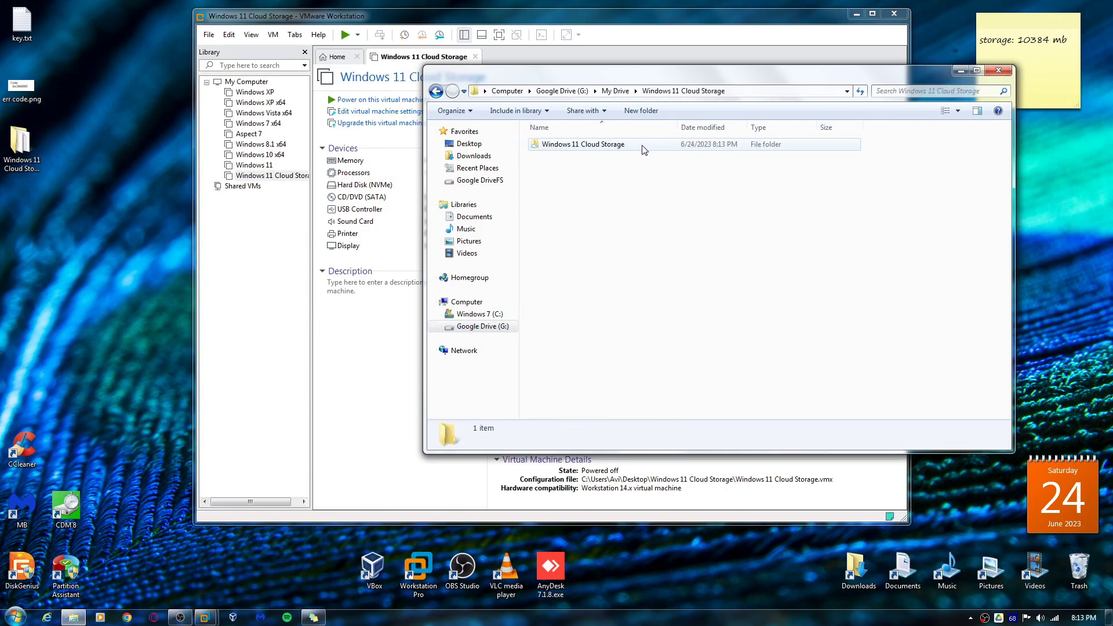
{"action": "double_click", "coordinate": [643, 146]}
{"action": "left_click_drag", "start_coordinate": [611, 244], "coordinate": [652, 245]}
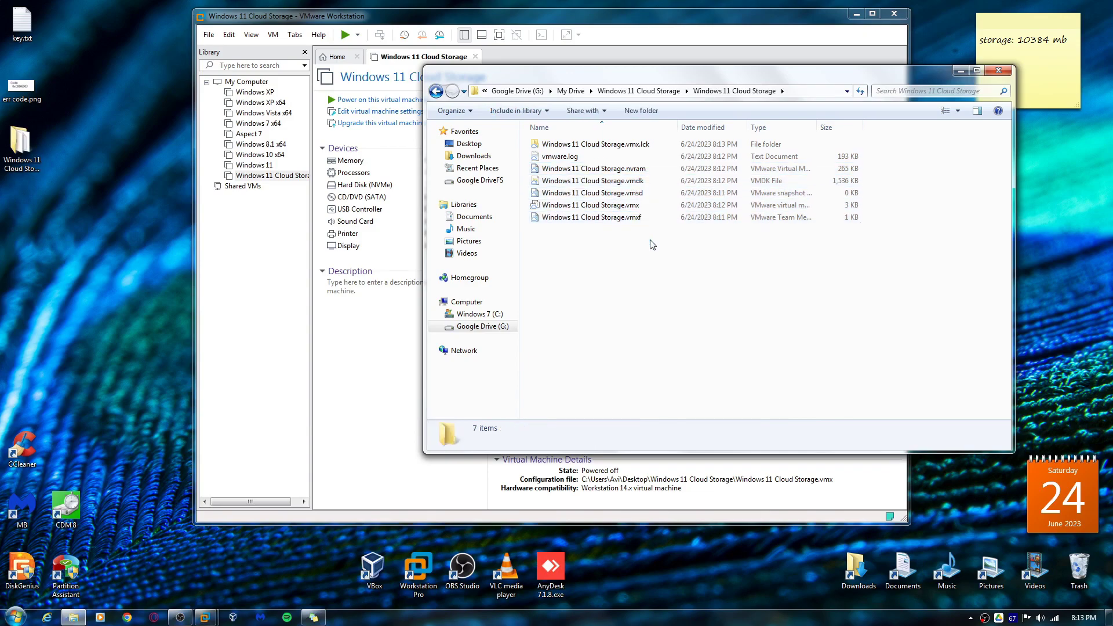
{"action": "left_click_drag", "start_coordinate": [745, 244], "coordinate": [608, 303]}
Open Windows 11 Cloud Storage.vmx from Google Drive in VMware Workstation after closing the existing virtual machine's tab
{"action": "double_click", "coordinate": [566, 203]}
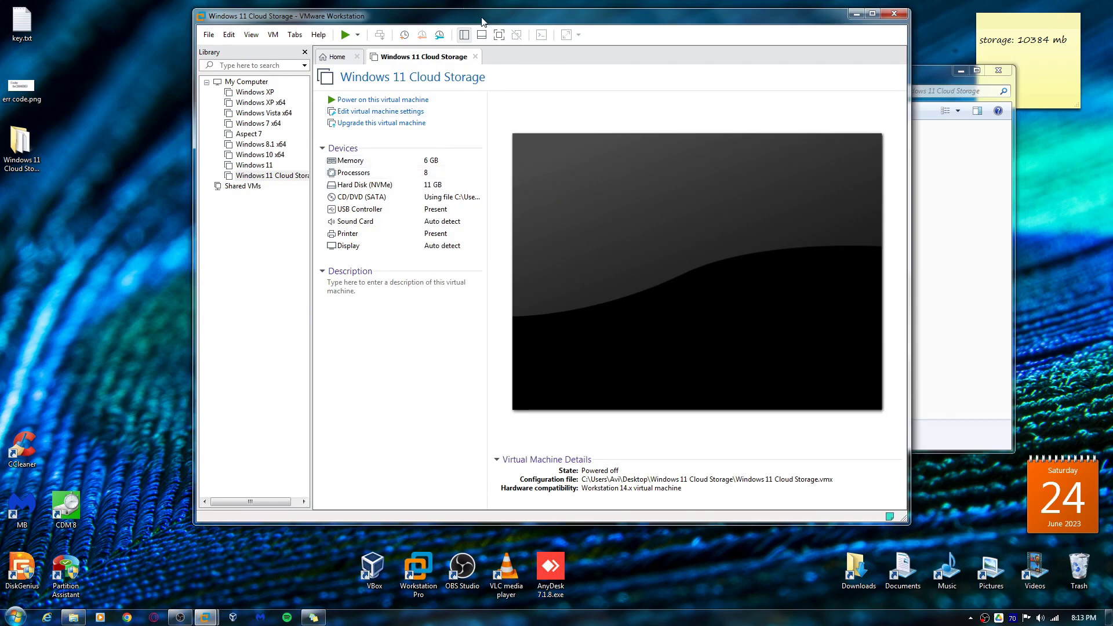
{"action": "left_click", "coordinate": [474, 59]}
{"action": "key", "text": "alt+Tab"}
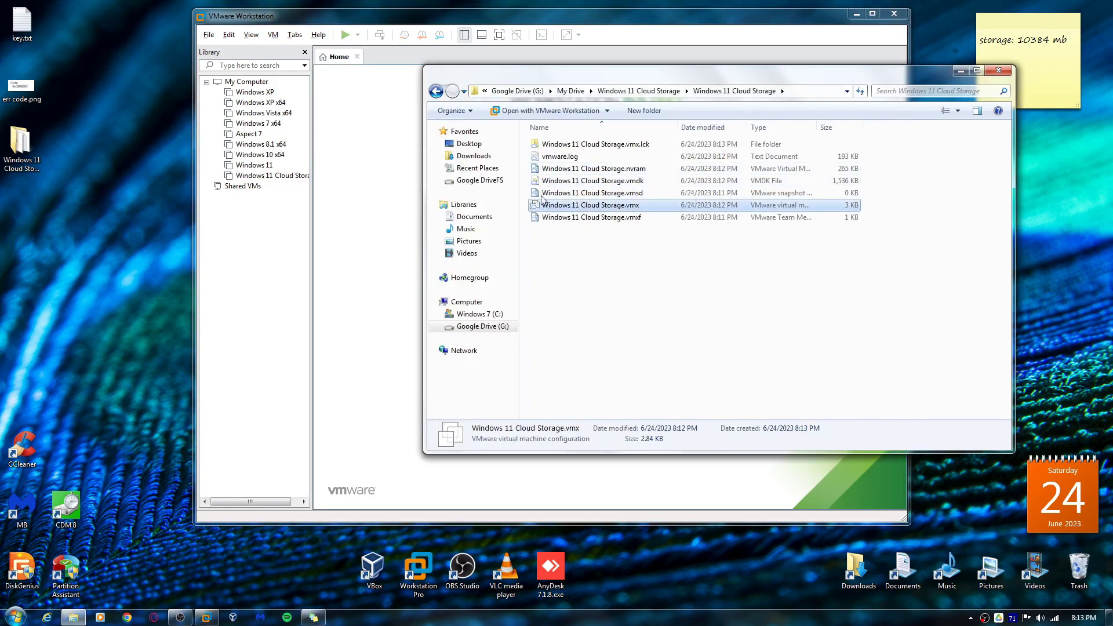
{"action": "double_click", "coordinate": [553, 210]}
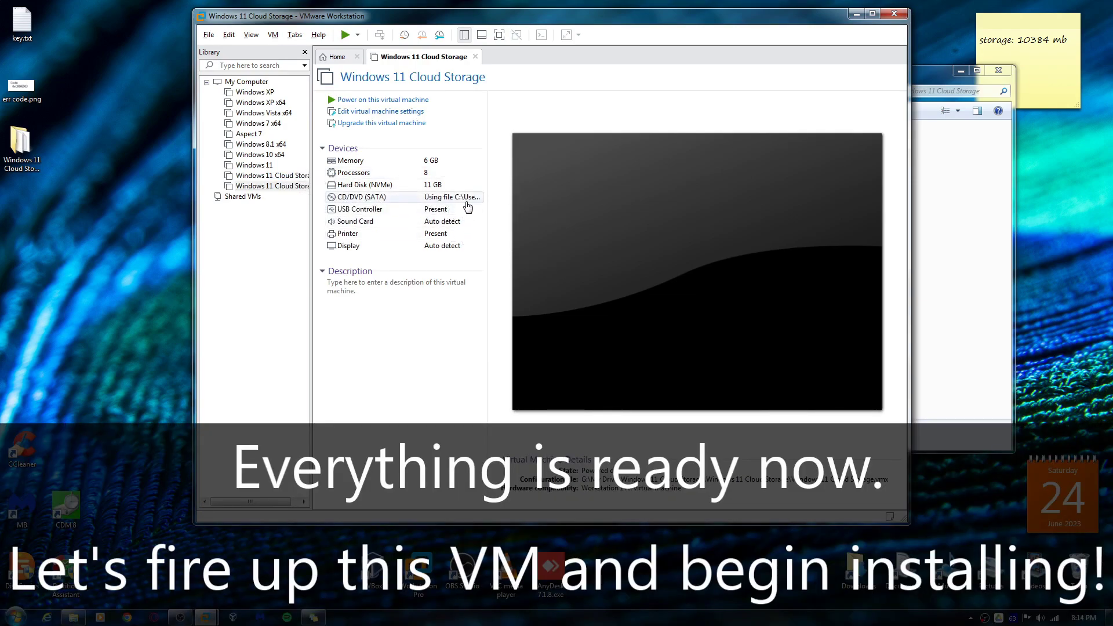
Remove both Windows 11 Cloud Storage entries from the virtual machine library
{"action": "right_click", "coordinate": [288, 178]}
{"action": "left_click", "coordinate": [352, 240]}
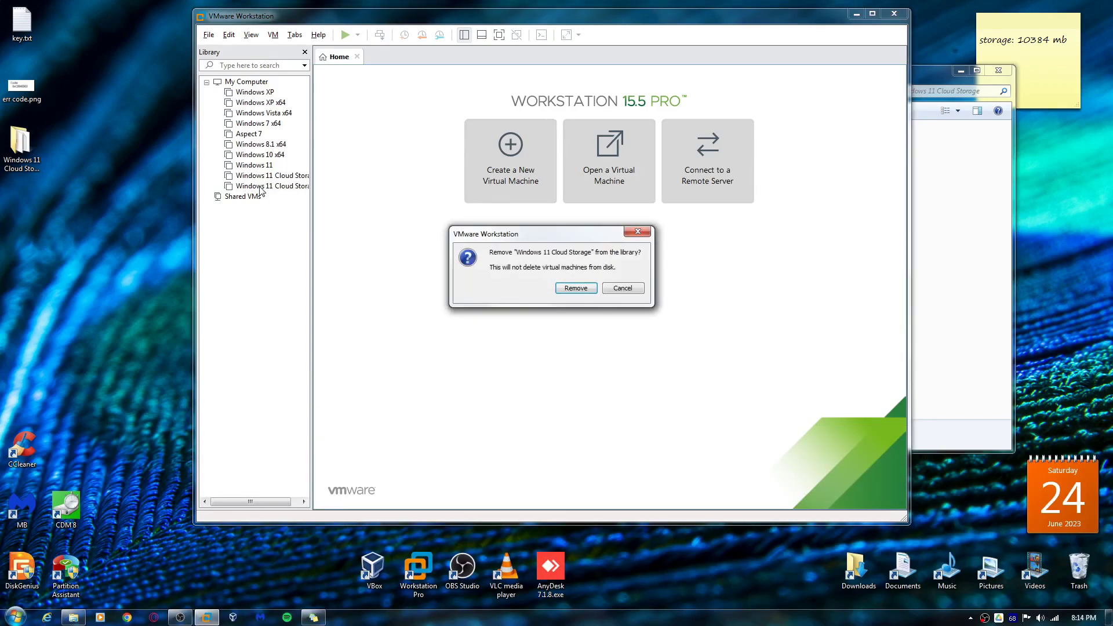
{"action": "key", "text": "Return"}
{"action": "right_click", "coordinate": [275, 180]}
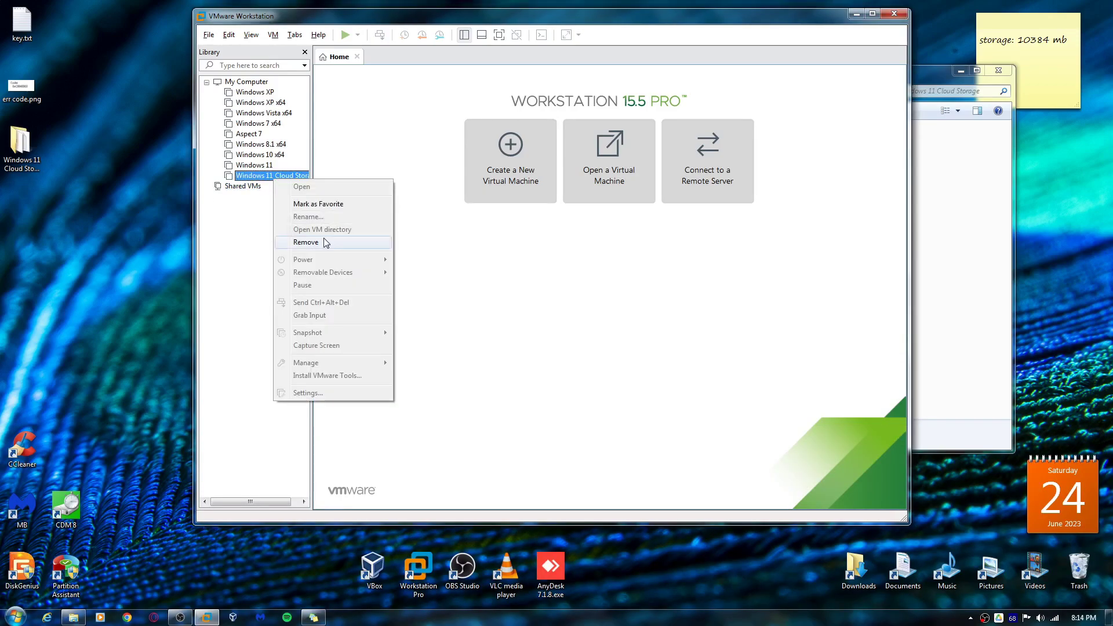
{"action": "left_click", "coordinate": [325, 242]}
{"action": "key", "text": "Return"}
{"action": "left_click", "coordinate": [530, 206]}
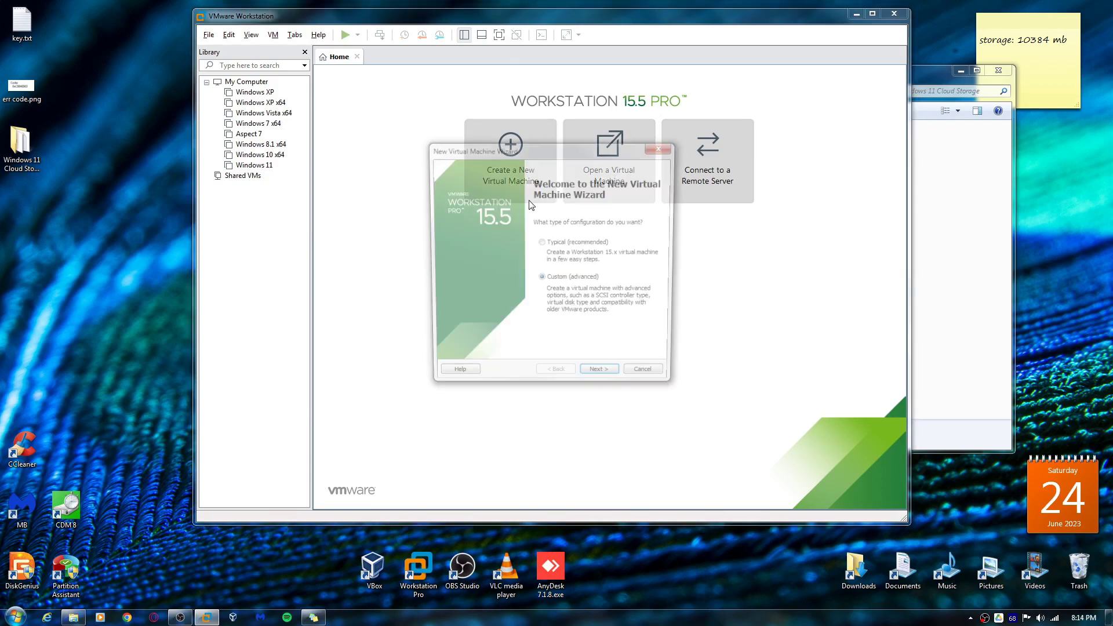
{"action": "key", "text": "Escape"}
Open the virtual machine stored in My Drive\Windows 11 Cloud Storage\Windows 11 Cloud Storage on Google Drive (G:)
{"action": "left_click", "coordinate": [612, 146]}
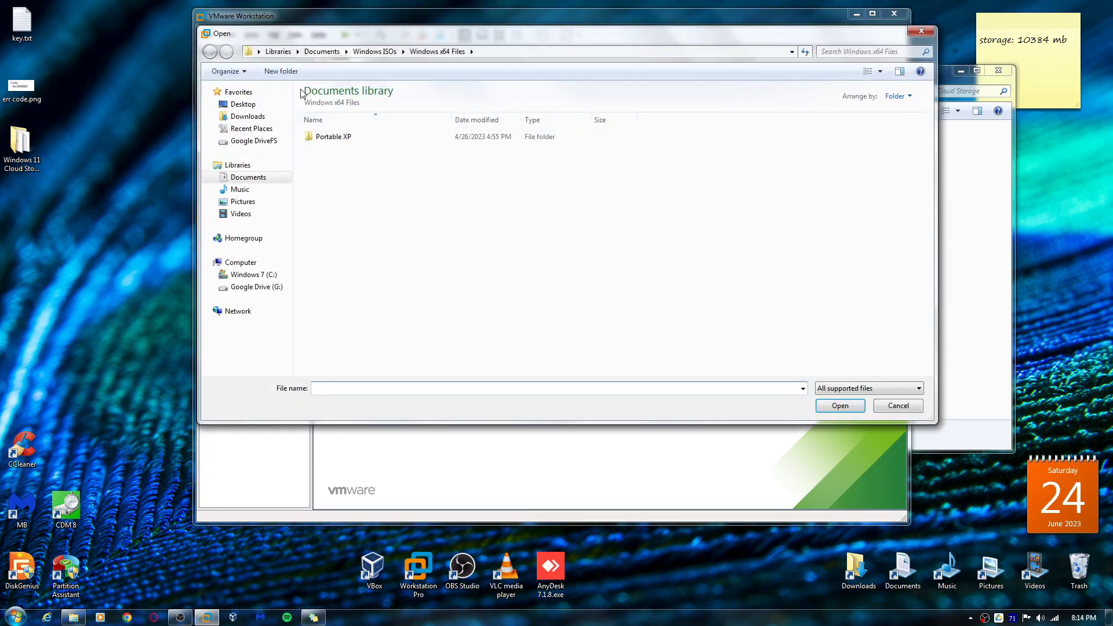
{"action": "left_click", "coordinate": [232, 286]}
{"action": "double_click", "coordinate": [375, 129]}
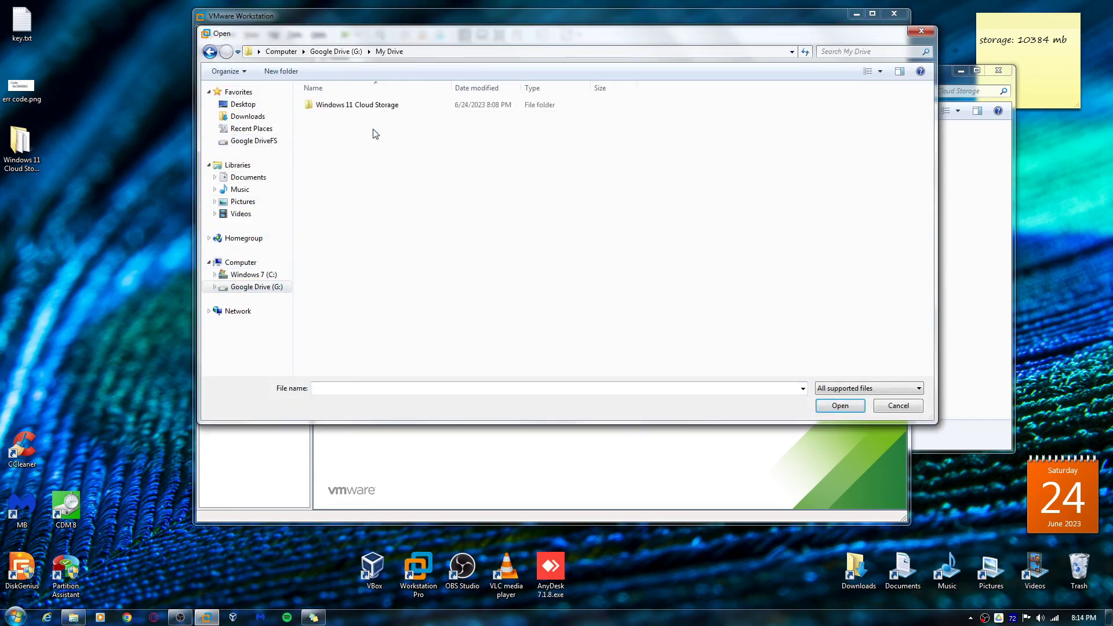
{"action": "double_click", "coordinate": [410, 106]}
{"action": "double_click", "coordinate": [413, 106]}
{"action": "left_click", "coordinate": [413, 105]}
{"action": "double_click", "coordinate": [388, 110]}
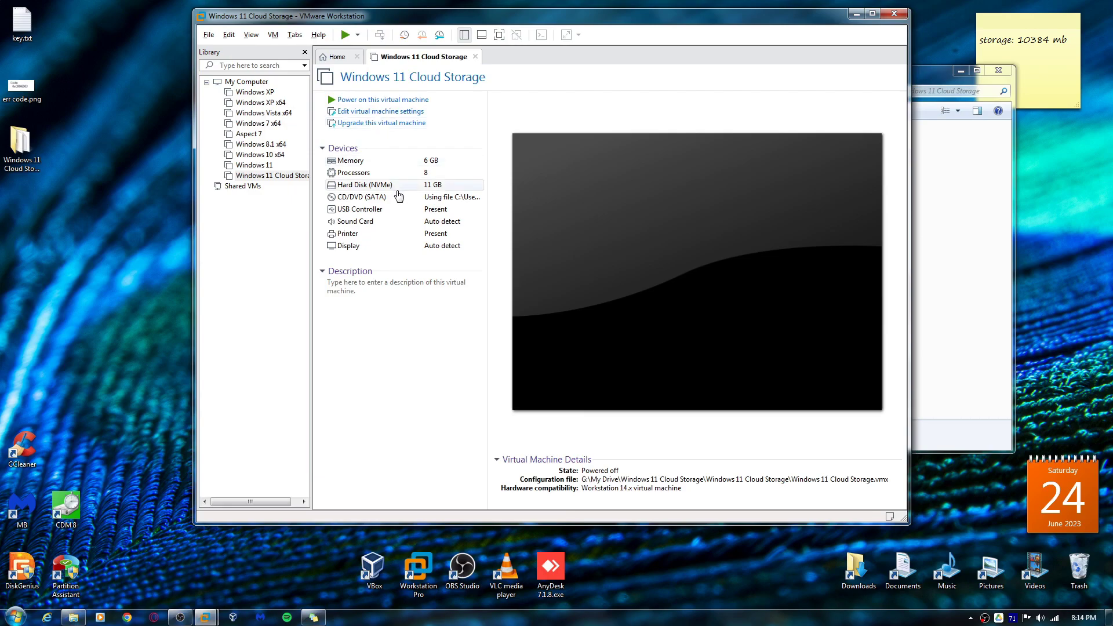
Examine the hard disk's file location and advanced settings in the virtual machine settings
{"action": "double_click", "coordinate": [399, 195]}
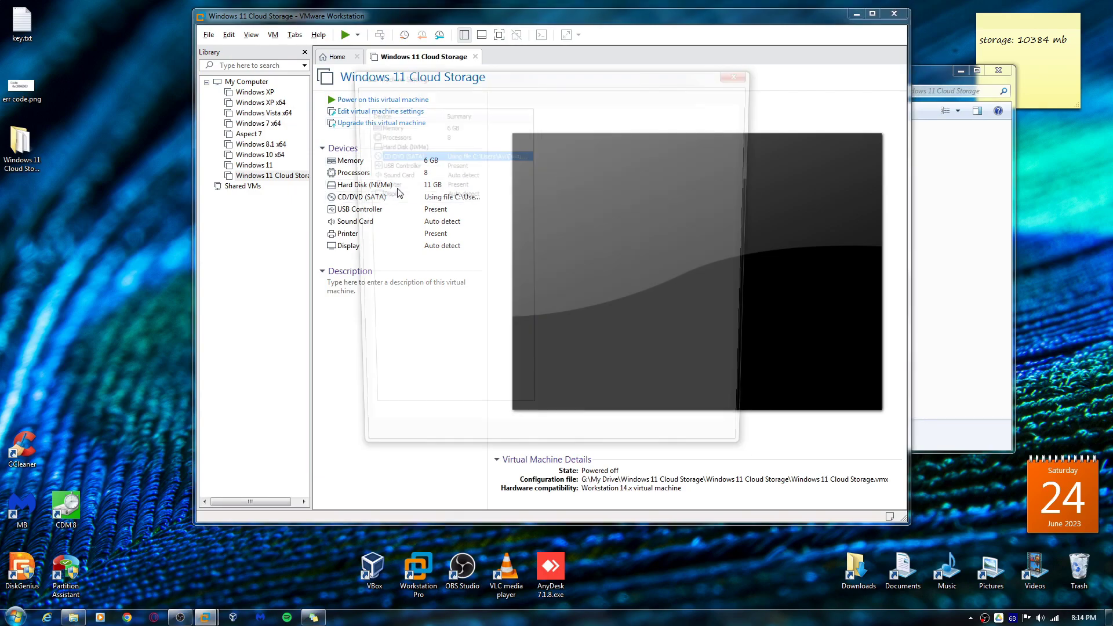
{"action": "left_click", "coordinate": [475, 145]}
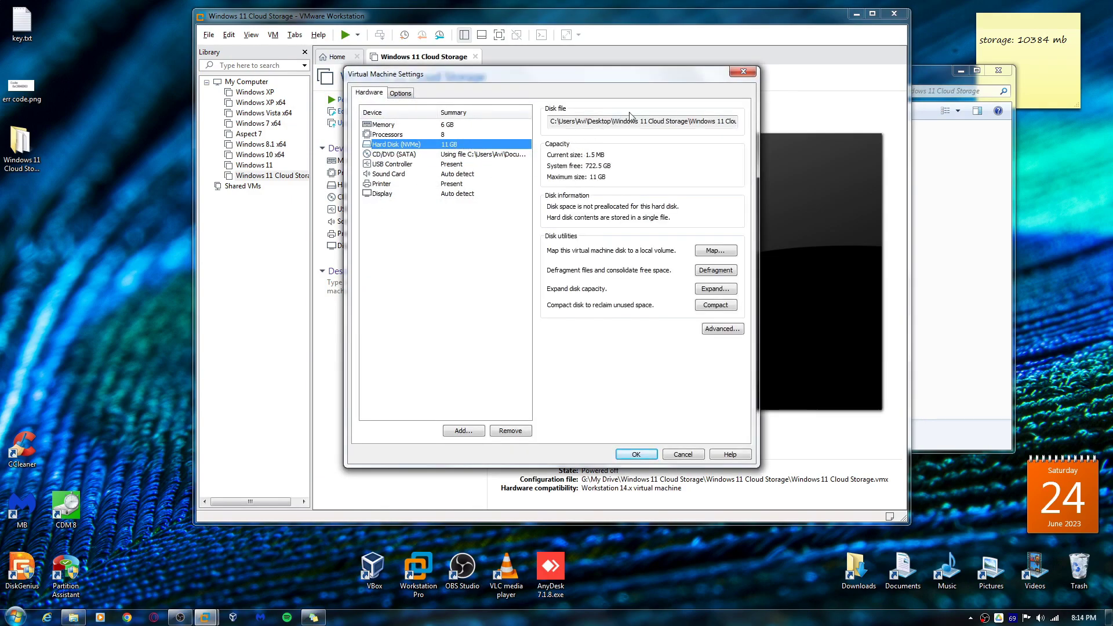
{"action": "left_click", "coordinate": [615, 121]}
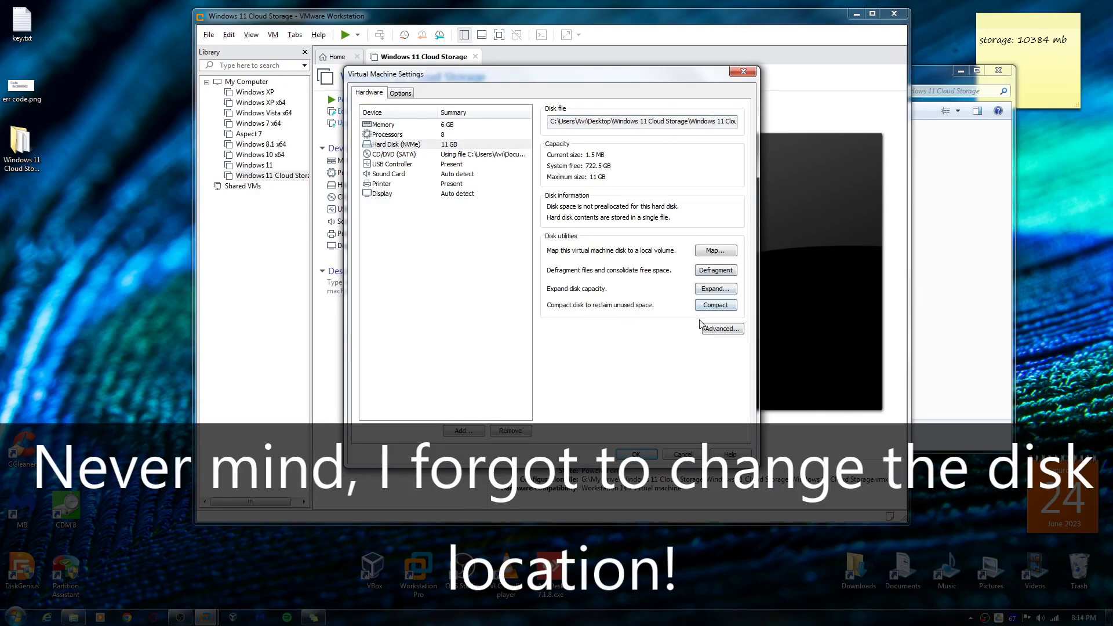
{"action": "left_click", "coordinate": [705, 328]}
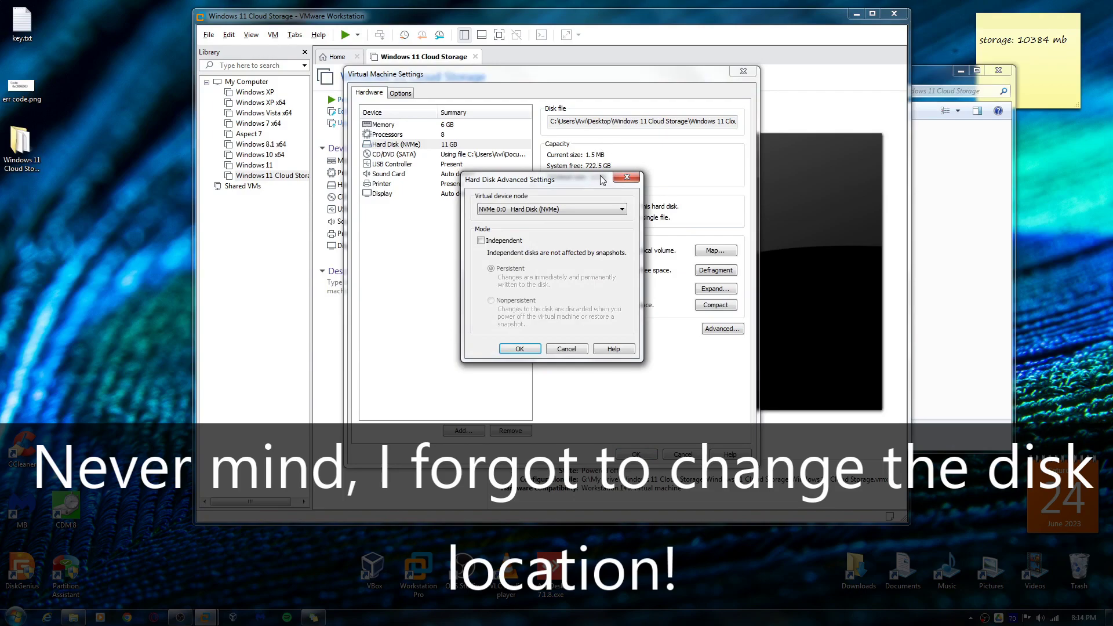
{"action": "left_click", "coordinate": [627, 177]}
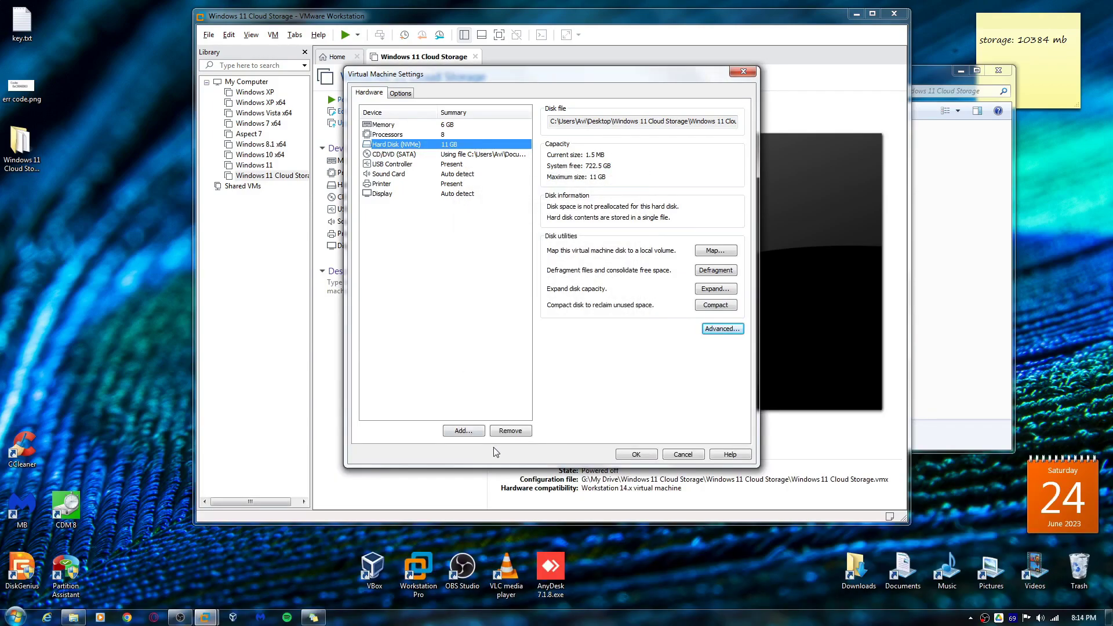
Replace the virtual machine's hard disk with the existing Windows 11 Cloud Storage.vmdk stored in the inner Windows 11 Cloud Storage folder on Google Drive (G:)
{"action": "left_click", "coordinate": [510, 430]}
{"action": "left_click", "coordinate": [463, 430]}
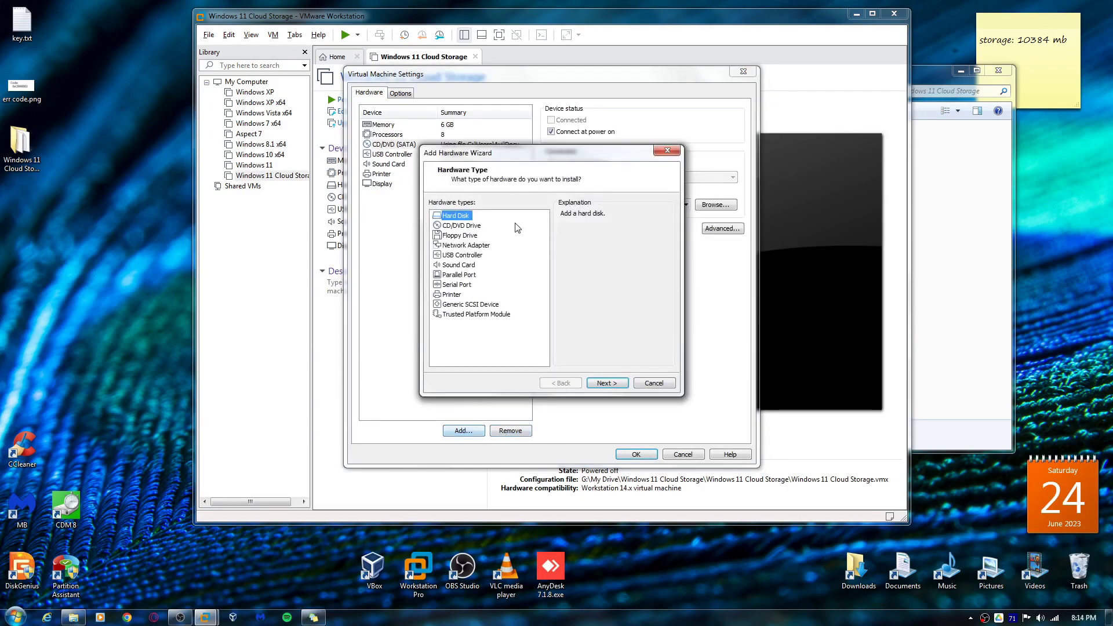
{"action": "left_click", "coordinate": [605, 382]}
{"action": "left_click", "coordinate": [464, 259]}
{"action": "left_click", "coordinate": [605, 383]}
{"action": "left_click", "coordinate": [638, 216]}
{"action": "double_click", "coordinate": [587, 264]}
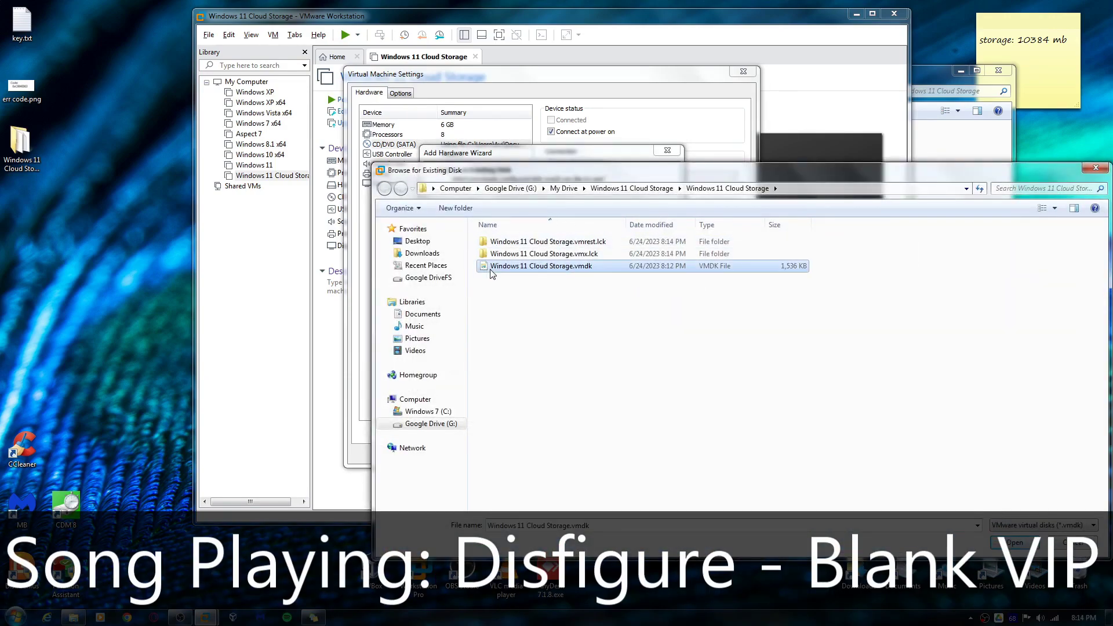
{"action": "left_click", "coordinate": [607, 383]}
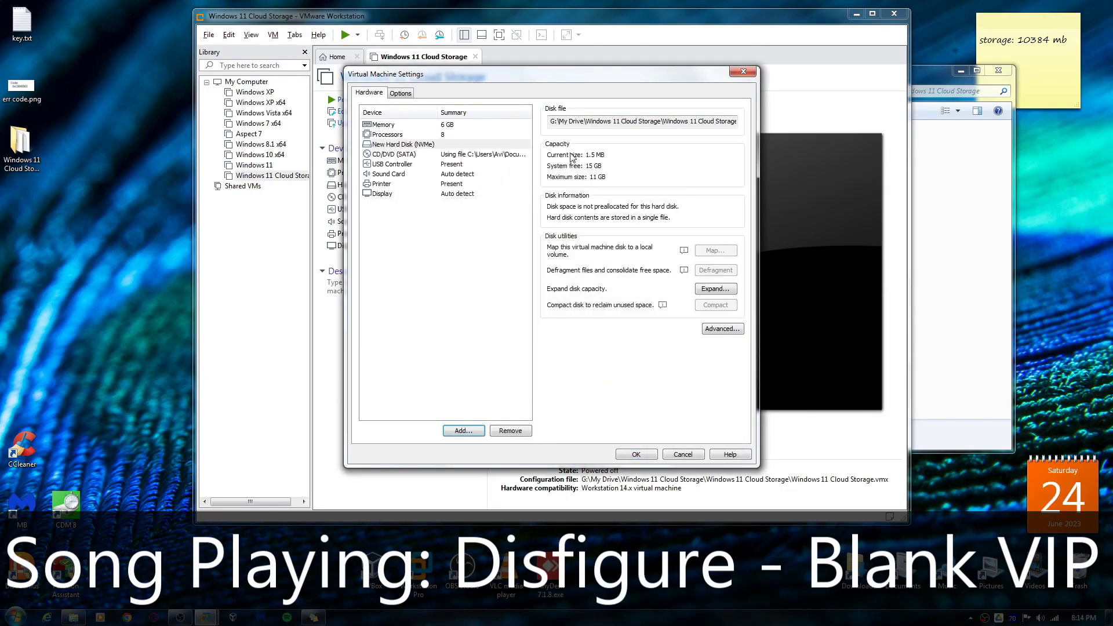
Copy Windows 11 22H2 v1 x64.iso from Windows x64 Files in Windows ISOs to the inner Windows 11 Cloud Storage folder on Google Drive
{"action": "left_click", "coordinate": [491, 155]}
{"action": "left_click", "coordinate": [943, 212]}
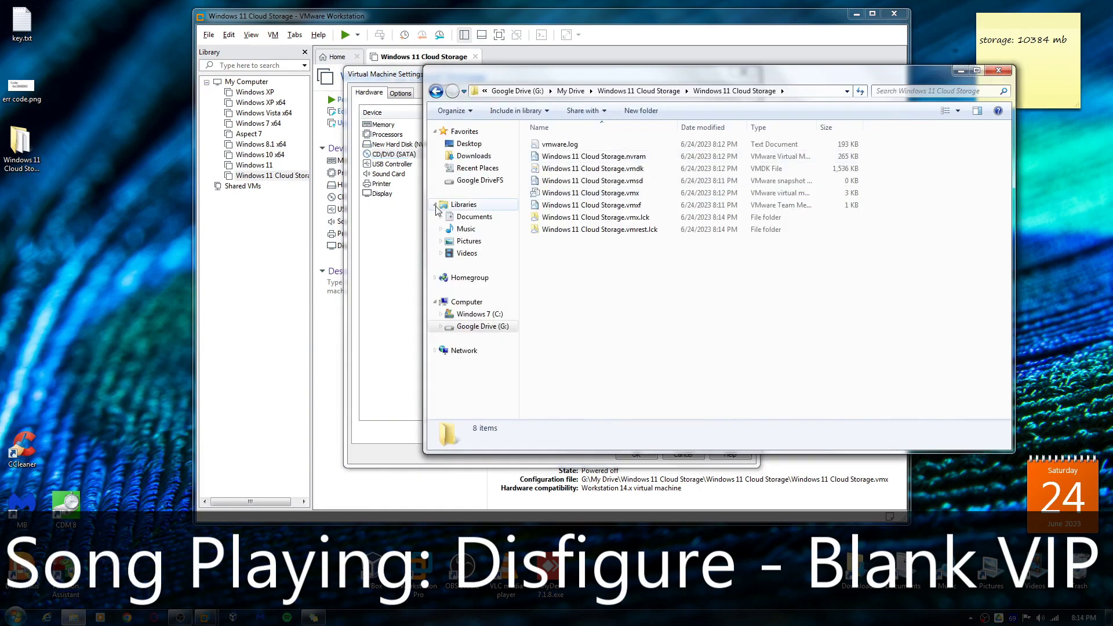
{"action": "key", "text": "super+e"}
{"action": "key", "text": "super+Left"}
{"action": "left_click", "coordinate": [52, 152]}
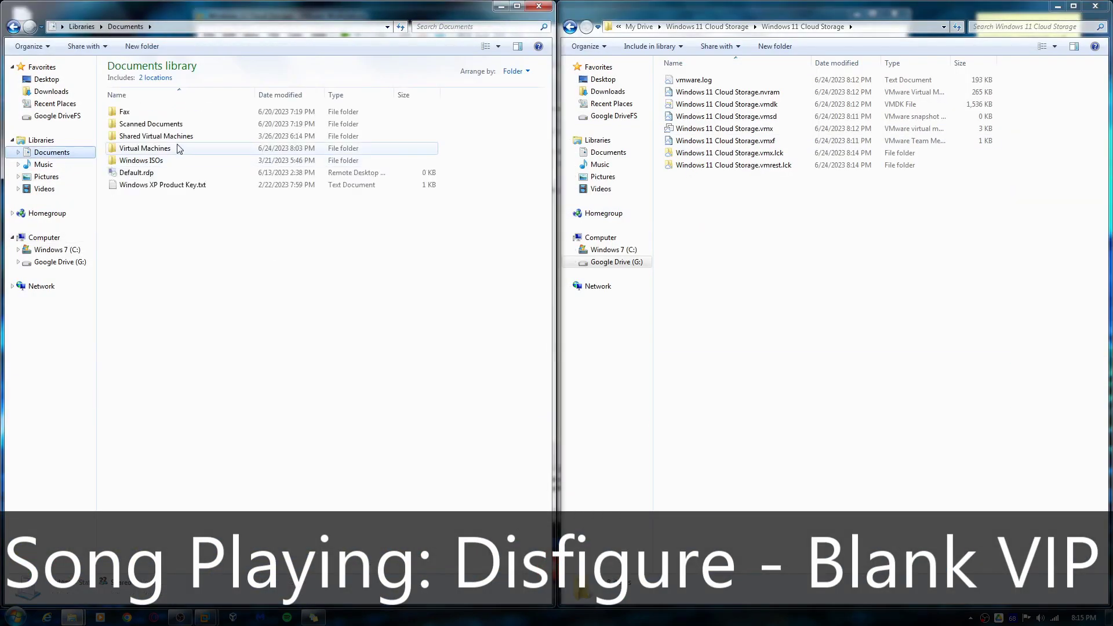
{"action": "double_click", "coordinate": [142, 160]}
{"action": "double_click", "coordinate": [139, 112]}
{"action": "left_click", "coordinate": [180, 186]}
{"action": "left_click_drag", "start_coordinate": [180, 192], "coordinate": [856, 402]}
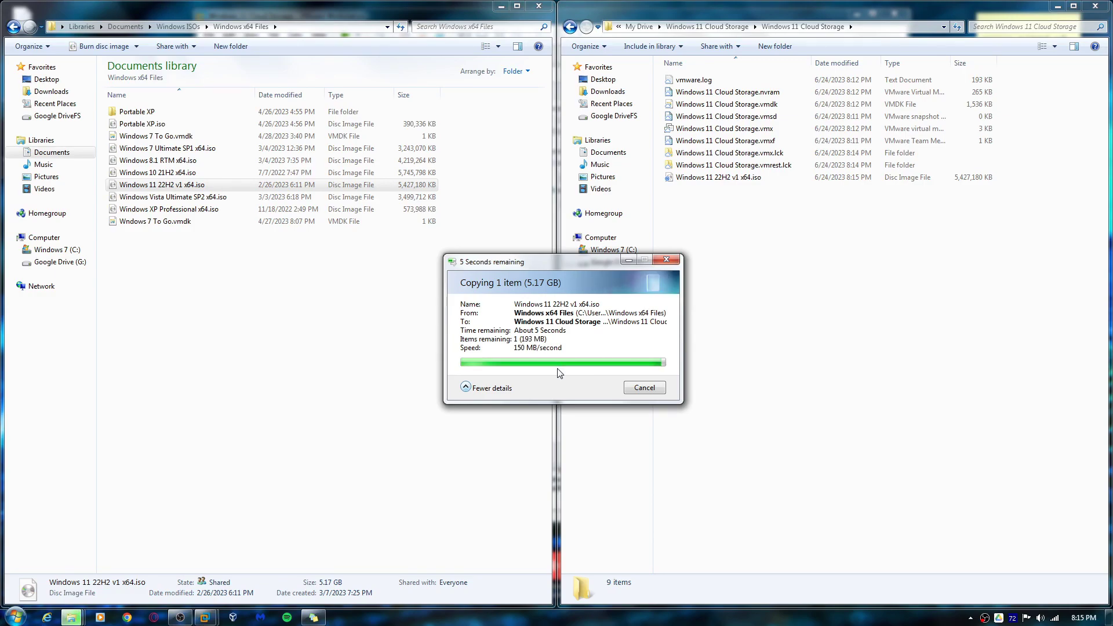
{"action": "left_click", "coordinate": [543, 7]}
{"action": "left_click", "coordinate": [1095, 6]}
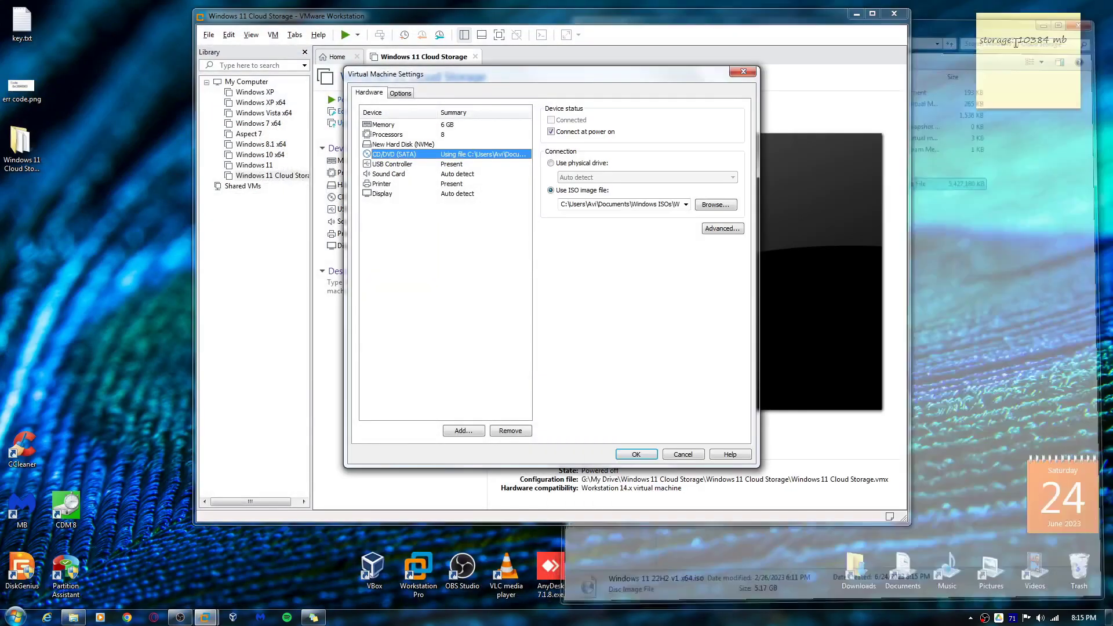
Set the CD/DVD drive to use the Windows 11 22H2 v1 x64.iso image on Google Drive and save the settings
{"action": "left_click", "coordinate": [719, 205]}
{"action": "double_click", "coordinate": [508, 162]}
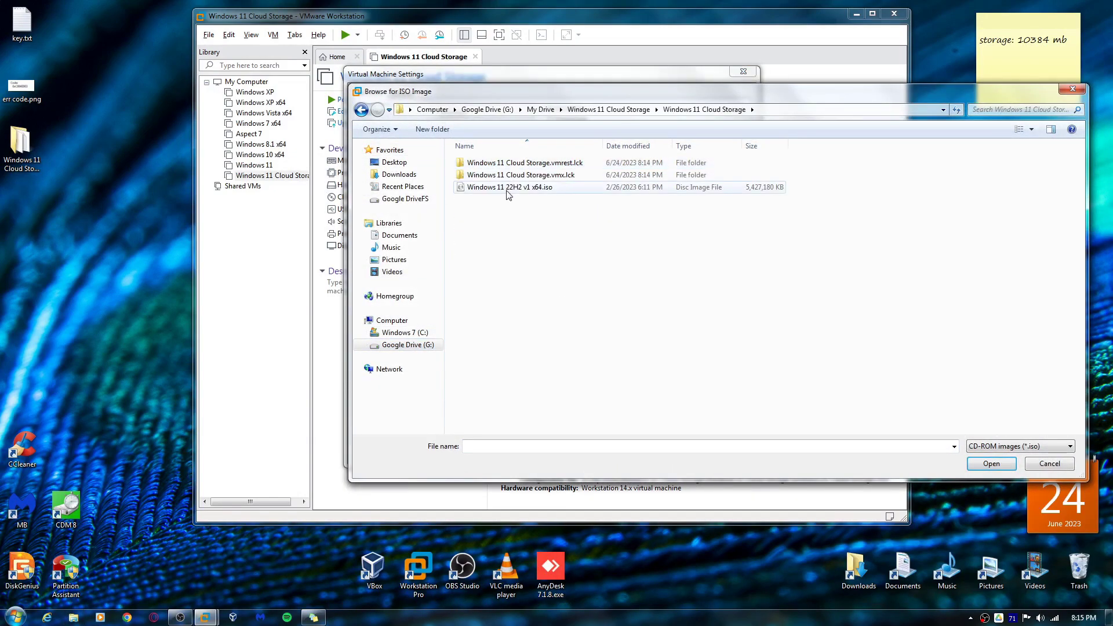
{"action": "double_click", "coordinate": [504, 186]}
{"action": "left_click", "coordinate": [636, 454]}
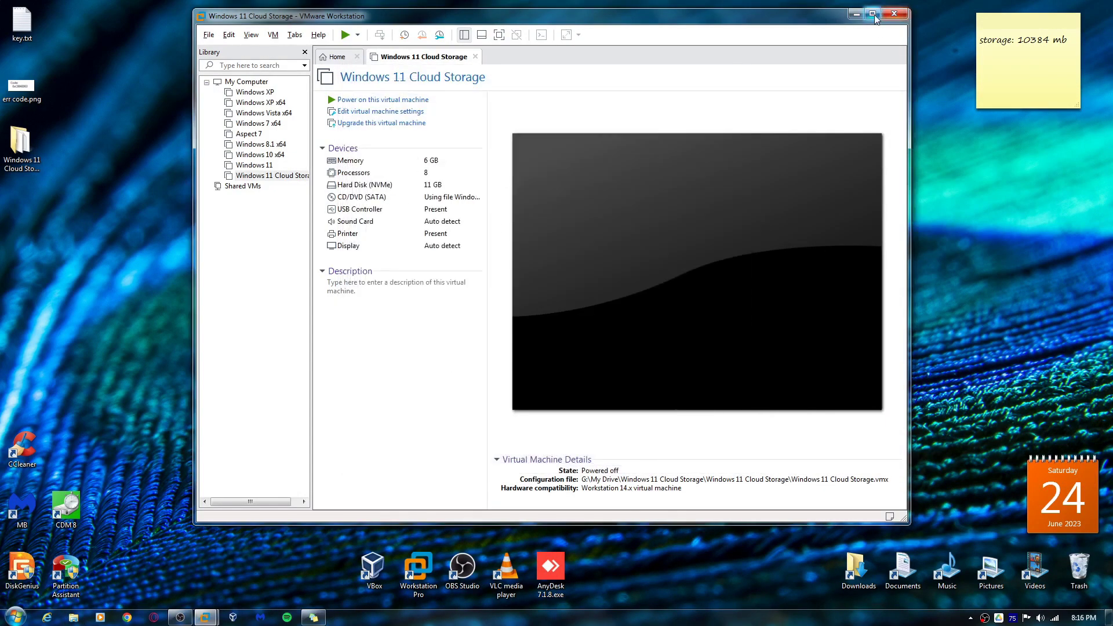
Try to power on Windows 11 Cloud Storage, declaring it as moved, and close VMware Workstation
{"action": "left_click", "coordinate": [872, 13]}
{"action": "key", "text": "ctrl+d"}
{"action": "left_click", "coordinate": [386, 231]}
{"action": "left_click", "coordinate": [645, 323]}
{"action": "left_click", "coordinate": [594, 393]}
{"action": "left_click", "coordinate": [592, 387]}
{"action": "left_click", "coordinate": [587, 430]}
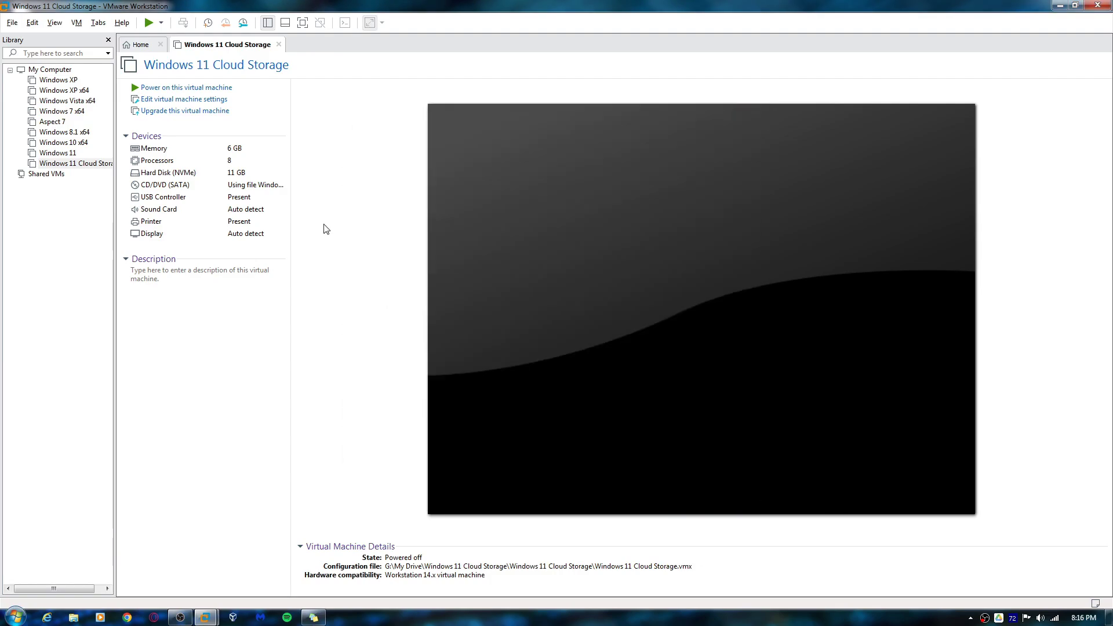
{"action": "left_click", "coordinate": [624, 427]}
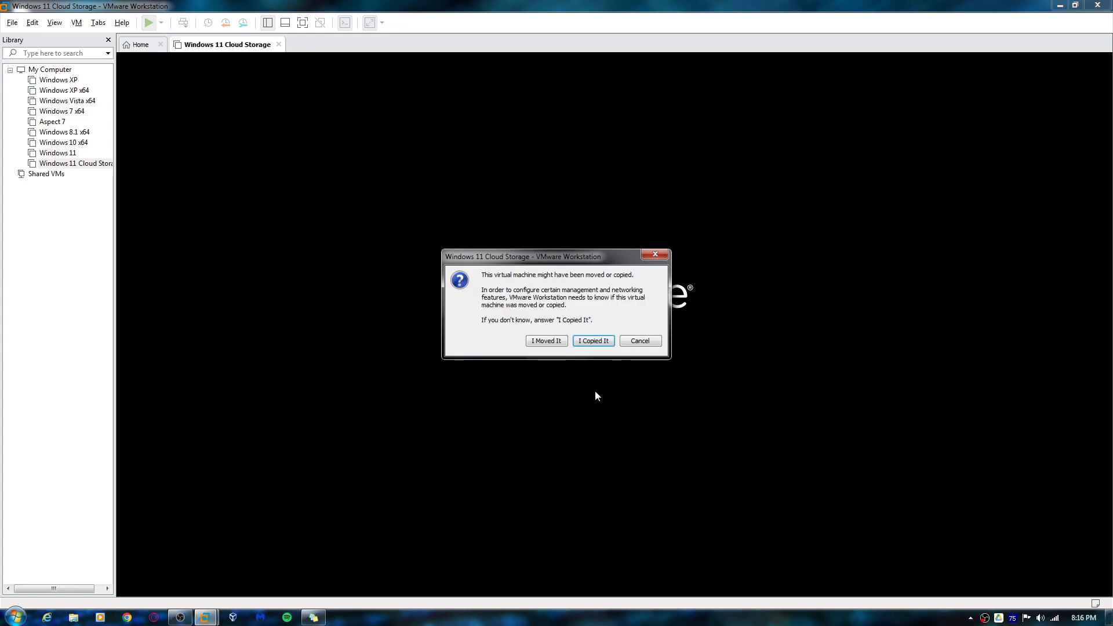
{"action": "left_click", "coordinate": [544, 341]}
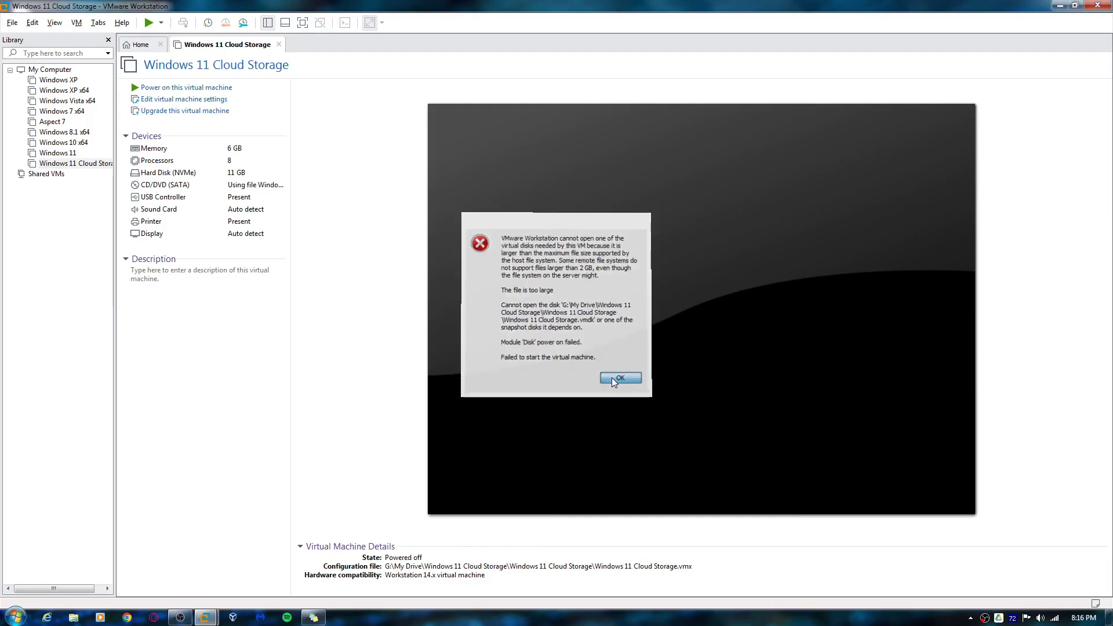
{"action": "left_click", "coordinate": [692, 479]}
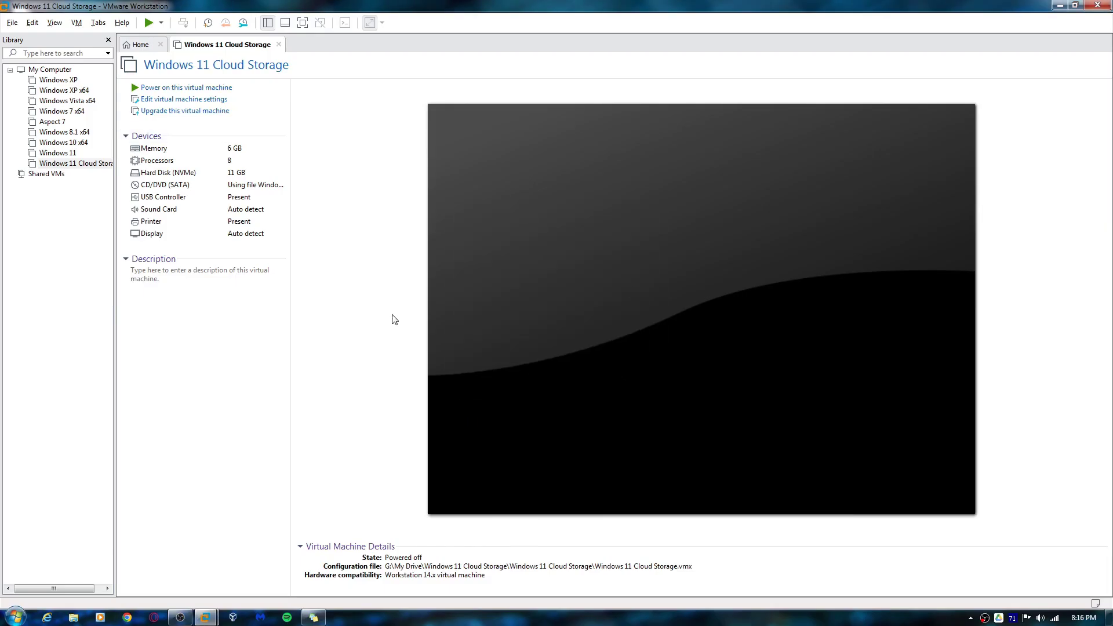
{"action": "left_click", "coordinate": [1098, 5]}
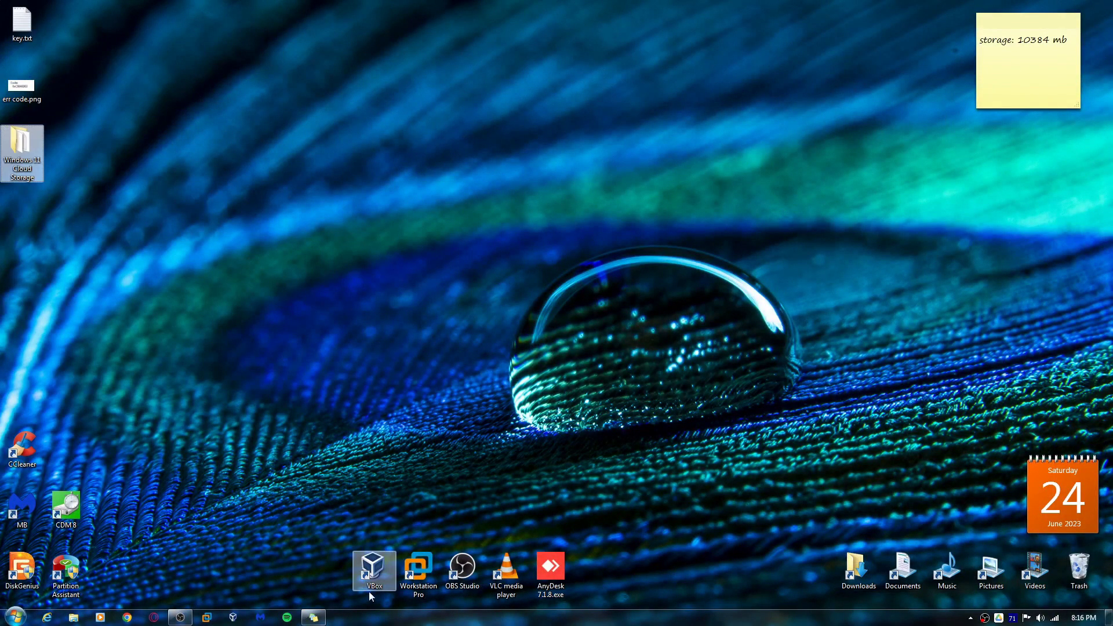
Open Oracle VM VirtualBox Manager and maximize its window
{"action": "left_click", "coordinate": [368, 592]}
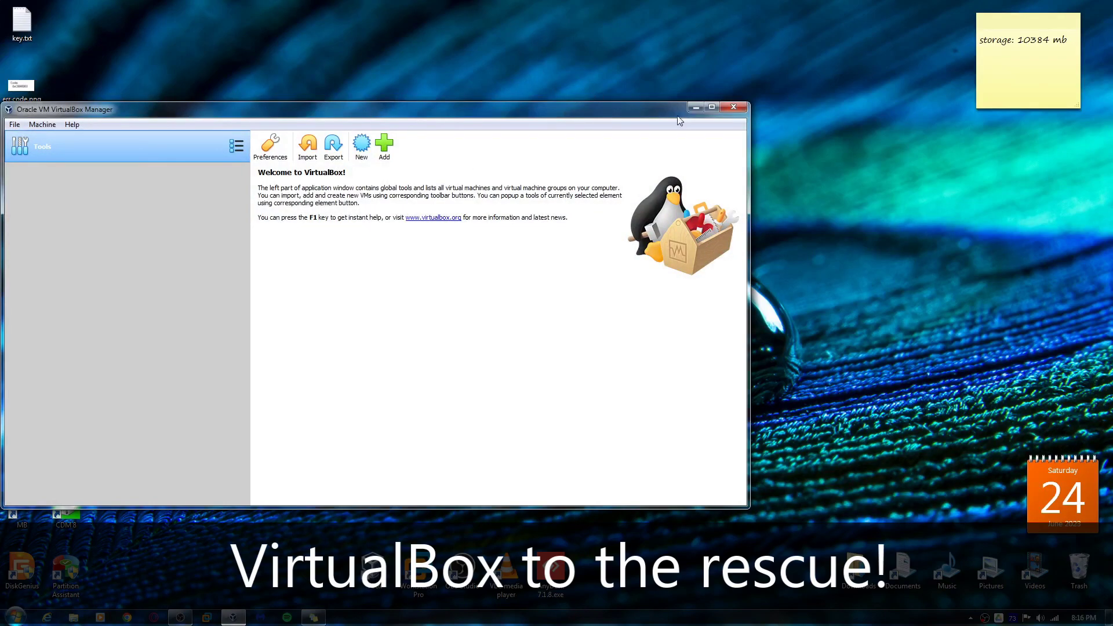
{"action": "left_click", "coordinate": [710, 107]}
{"action": "left_click", "coordinate": [388, 41]}
{"action": "key", "text": "Escape"}
{"action": "left_click", "coordinate": [425, 41]}
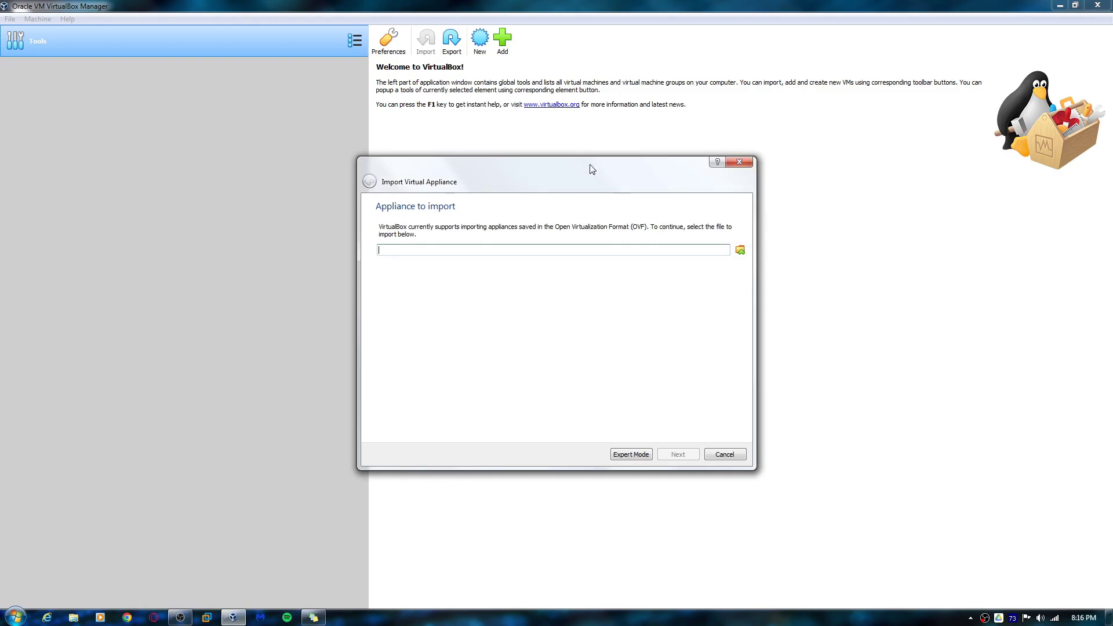
{"action": "key", "text": "Escape"}
{"action": "left_click", "coordinate": [502, 41]}
{"action": "mouse_move", "coordinate": [47, 226]}
{"action": "left_mouse_down"}
{"action": "mouse_move", "coordinate": [82, 255]}
{"action": "mouse_move", "coordinate": [57, 238]}
{"action": "left_mouse_up"}
{"action": "left_click", "coordinate": [69, 275]}
{"action": "double_click", "coordinate": [201, 119]}
{"action": "double_click", "coordinate": [199, 92]}
{"action": "double_click", "coordinate": [199, 92]}
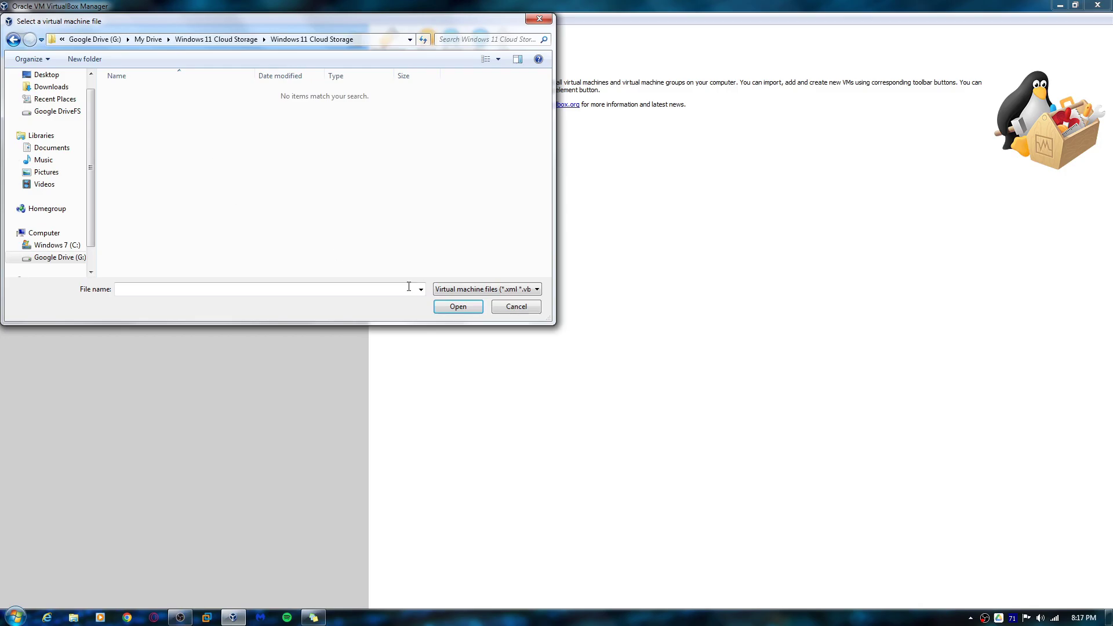
{"action": "left_click", "coordinate": [515, 307]}
Start a new virtual machine with an existing virtual hard disk and add Windows 11 Cloud Storage.vmdk from Google Drive to the disk list
{"action": "left_click", "coordinate": [479, 39]}
{"action": "left_click", "coordinate": [471, 393]}
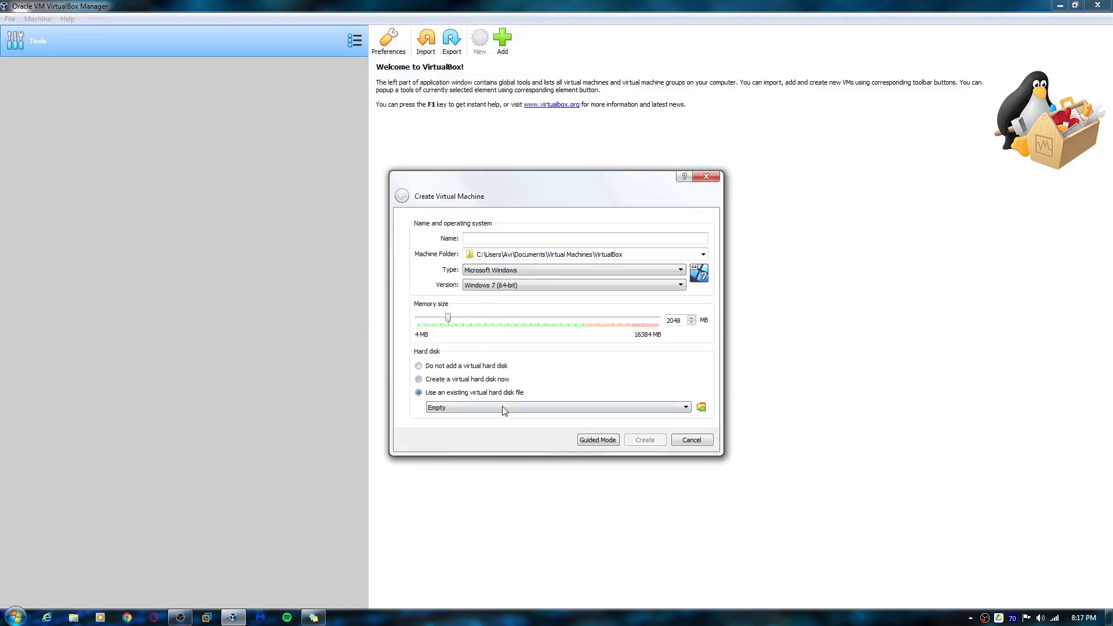
{"action": "left_click", "coordinate": [701, 408]}
{"action": "left_click", "coordinate": [384, 248]}
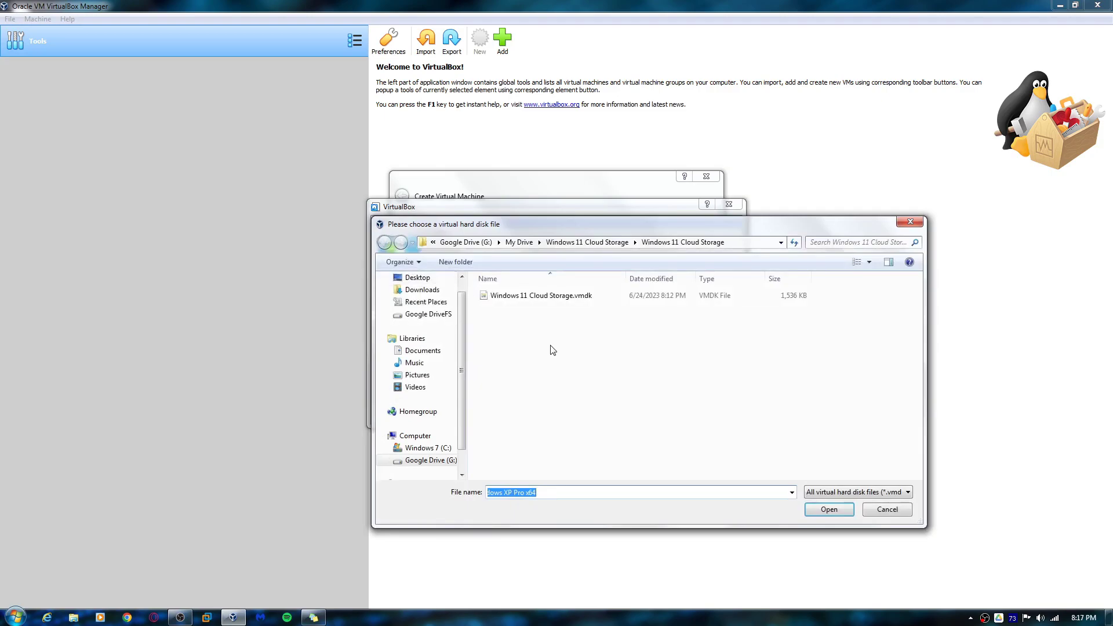
{"action": "left_click", "coordinate": [588, 296]}
{"action": "double_click", "coordinate": [588, 297]}
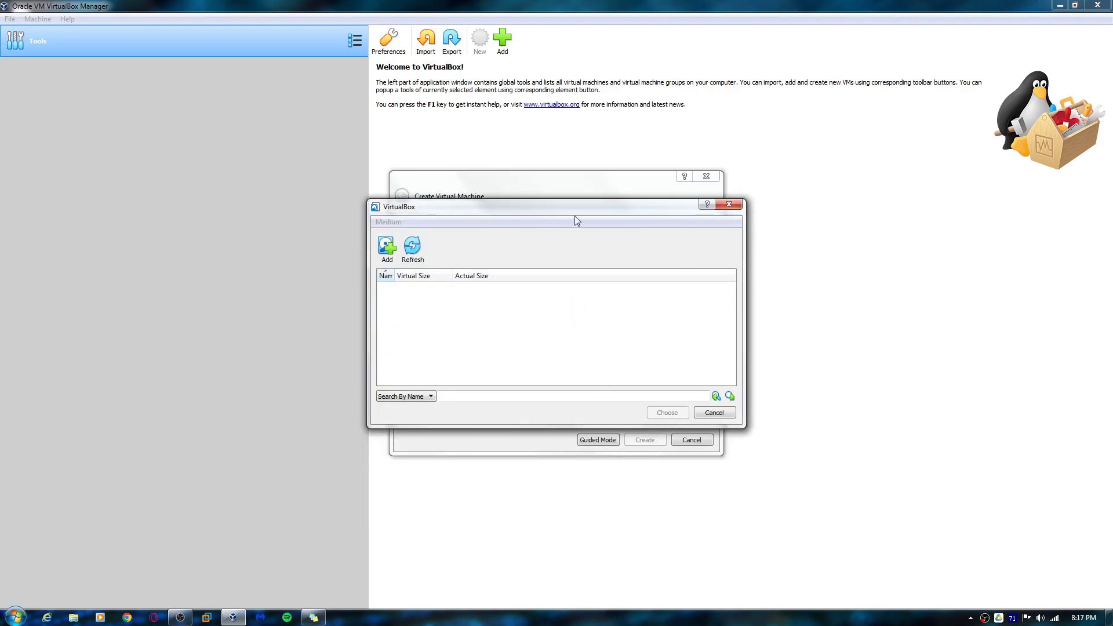
Check the running applications in Task Manager
{"action": "right_click", "coordinate": [422, 615]}
{"action": "left_click", "coordinate": [458, 580]}
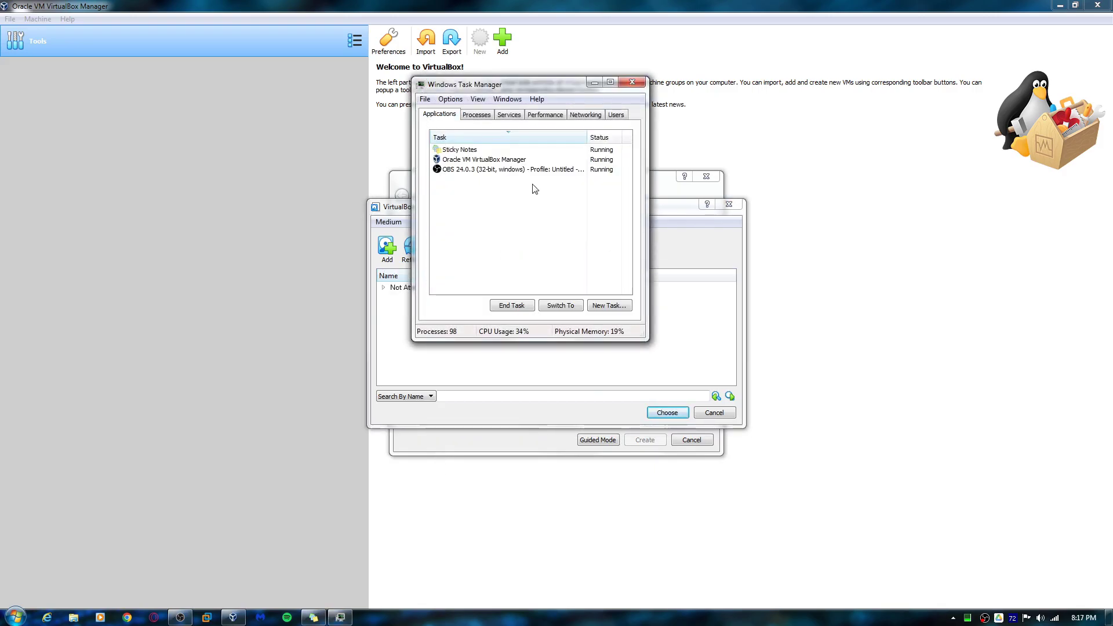
{"action": "key", "text": "alt+F4"}
Choose Windows 11 Cloud Storage.vmdk as the new virtual machine's hard disk
{"action": "left_click", "coordinate": [422, 306]}
{"action": "left_click", "coordinate": [667, 412]}
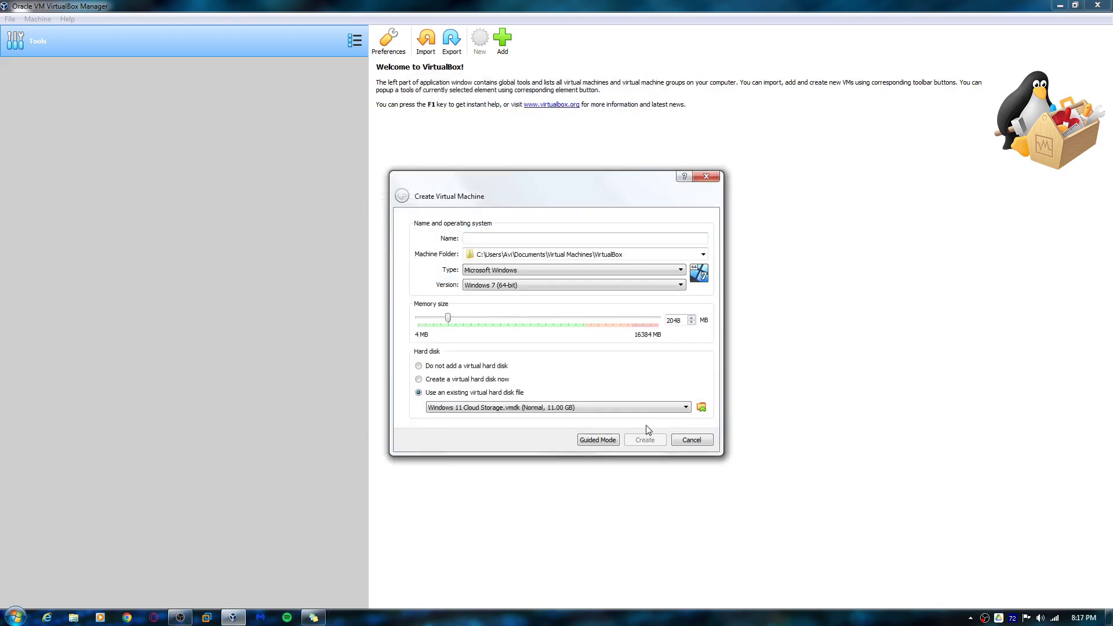
Set the new virtual machine's version to Other Windows (64-bit)
{"action": "left_click", "coordinate": [565, 284]}
{"action": "scroll", "coordinate": [541, 313], "scroll_direction": "down", "scroll_amount": 3}
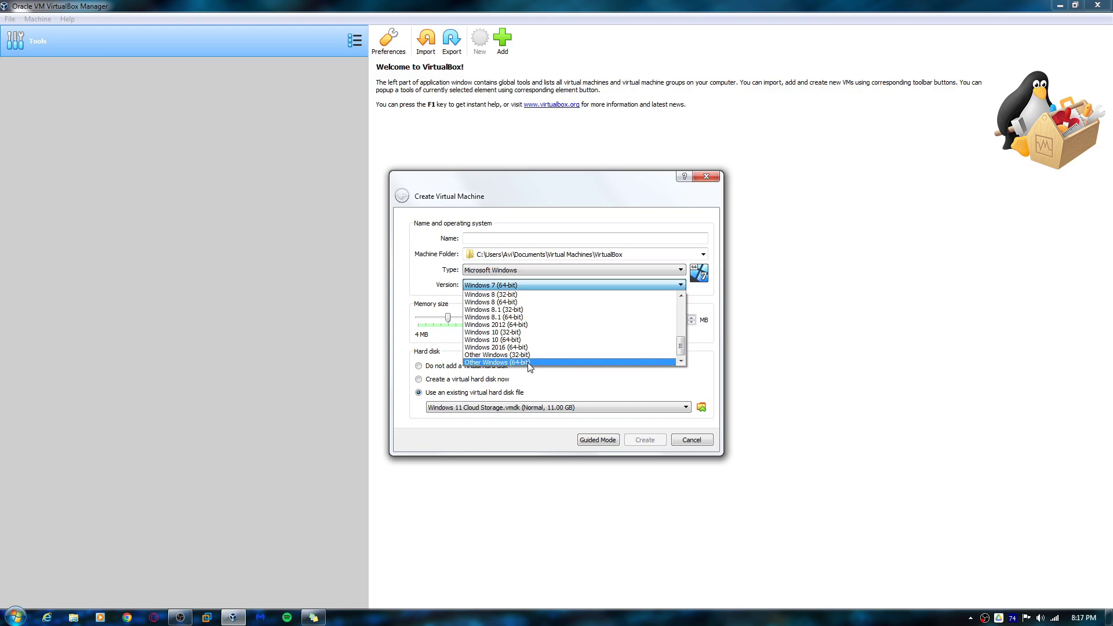
{"action": "left_click", "coordinate": [529, 362]}
{"action": "left_click", "coordinate": [679, 322]}
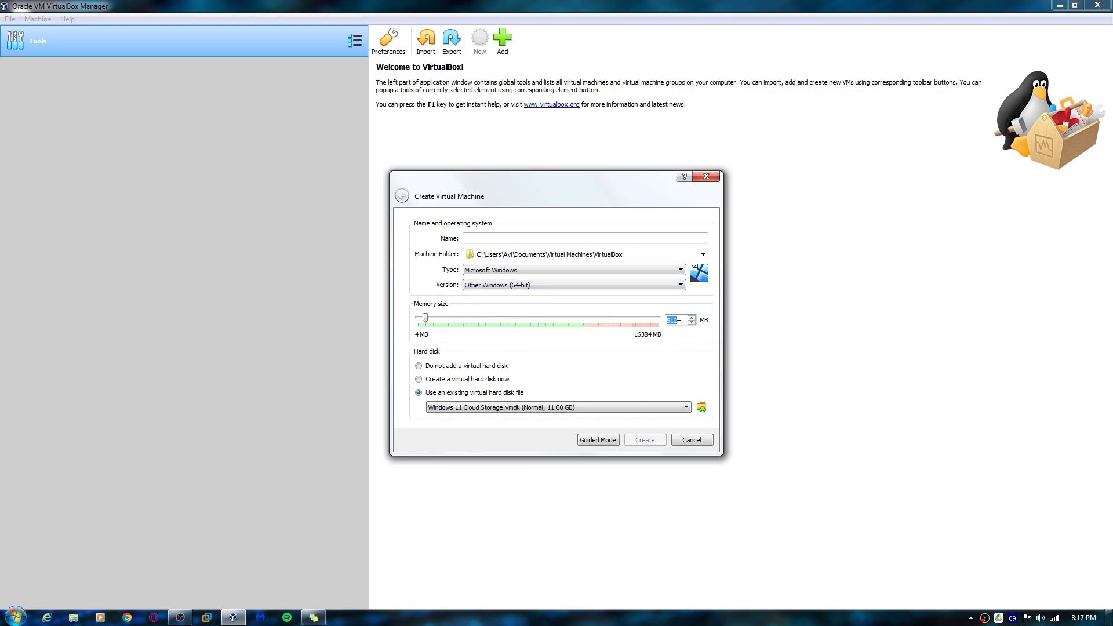
Create the virtual machine as Windows 11 Cloud Storage in the machine folder G:\My Drive\Windows 11 Cloud Storage\Windows 11 Cloud Storage
{"action": "left_click", "coordinate": [506, 237]}
{"action": "type", "text": "Windows 11 Cloud Storage"}
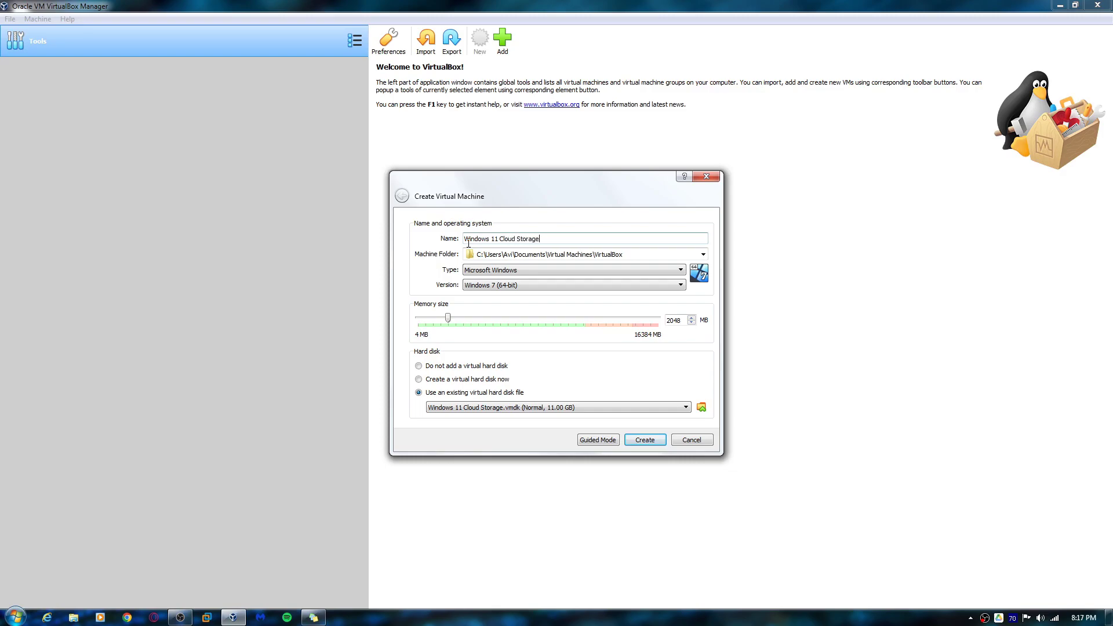
{"action": "left_click", "coordinate": [703, 254]}
{"action": "left_click", "coordinate": [614, 283]}
{"action": "left_click", "coordinate": [450, 432]}
{"action": "double_click", "coordinate": [553, 276]}
{"action": "double_click", "coordinate": [568, 252]}
{"action": "double_click", "coordinate": [575, 255]}
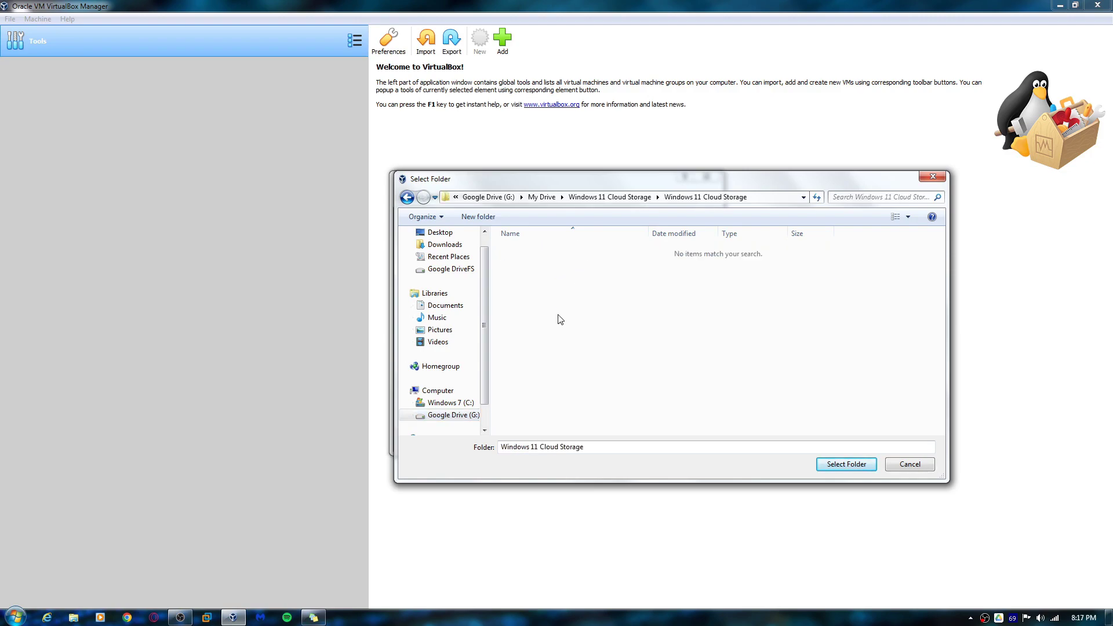
{"action": "key", "text": "BackSpace"}
{"action": "double_click", "coordinate": [575, 255]}
{"action": "key", "text": "BackSpace"}
{"action": "left_click", "coordinate": [848, 466]}
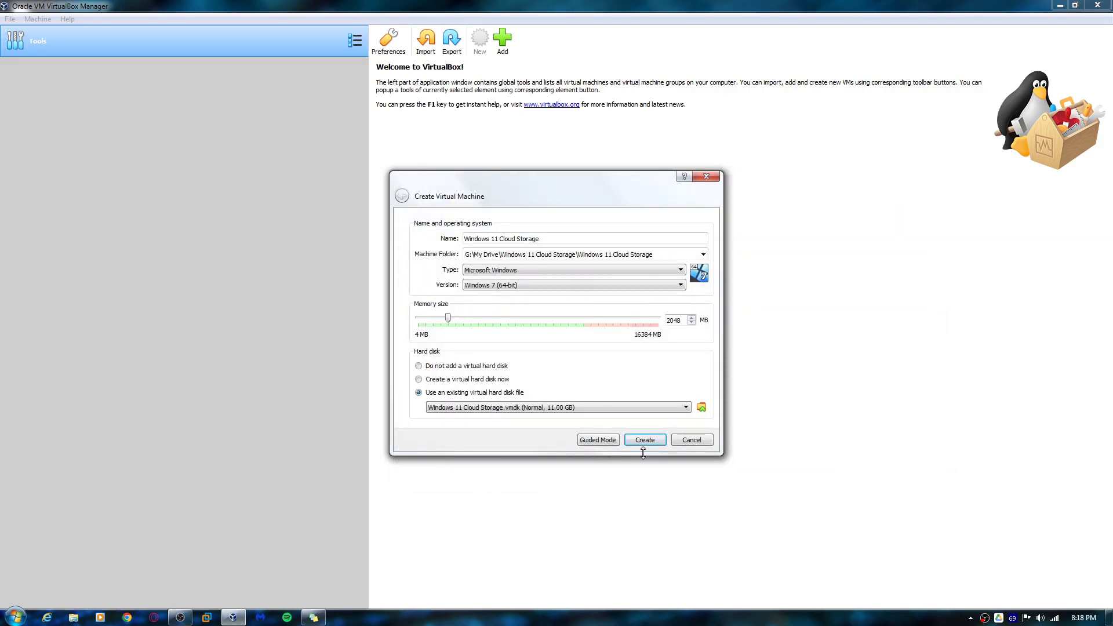
{"action": "left_click", "coordinate": [644, 442]}
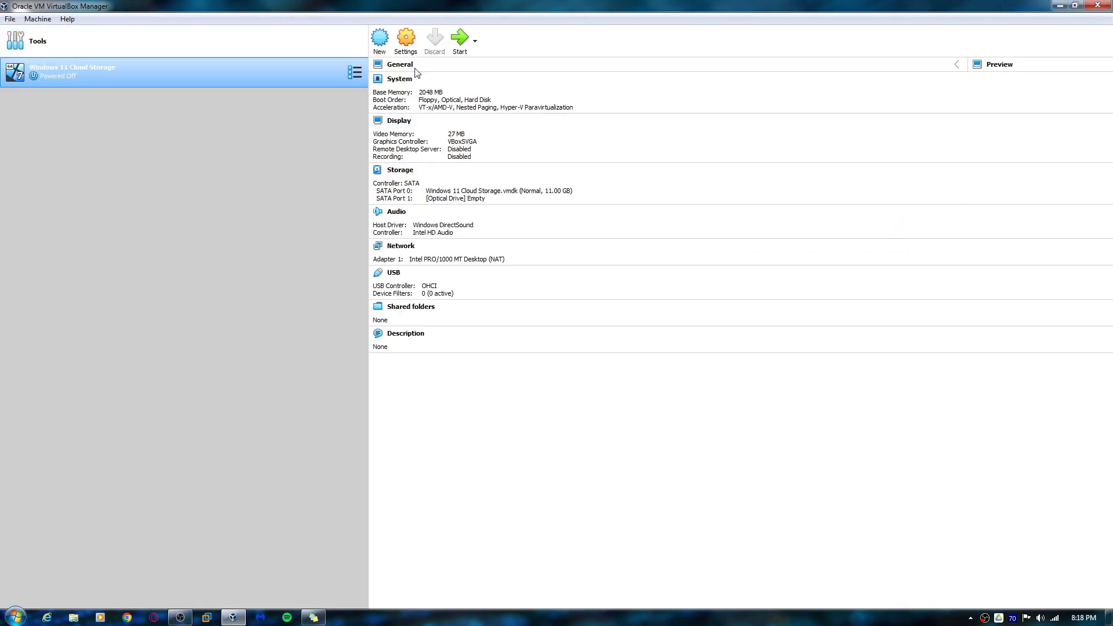
In the virtual machine's general settings, change the operating system version to Other Windows (64-bit) and review the remaining general options
{"action": "left_click", "coordinate": [406, 41]}
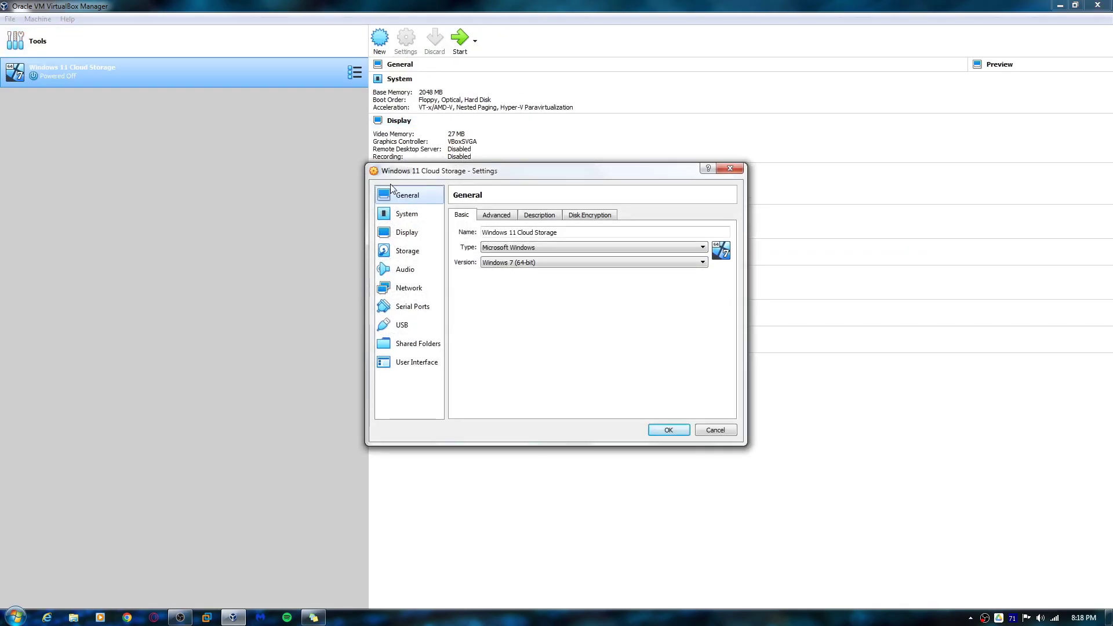
{"action": "left_click", "coordinate": [507, 262]}
{"action": "scroll", "coordinate": [517, 311], "scroll_direction": "down", "scroll_amount": 1}
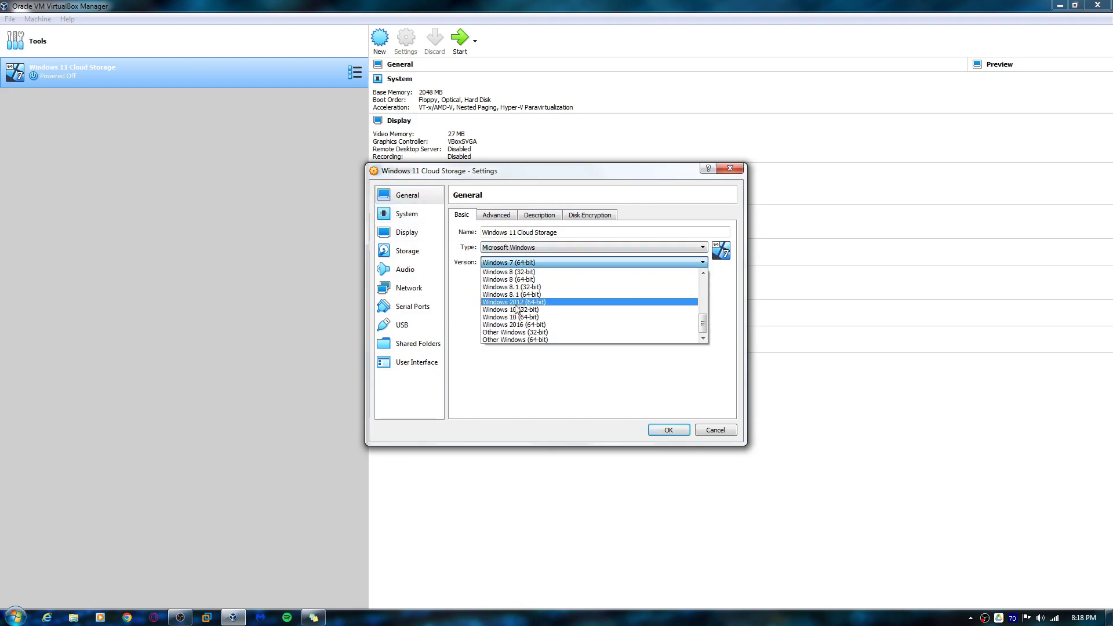
{"action": "left_click", "coordinate": [515, 339]}
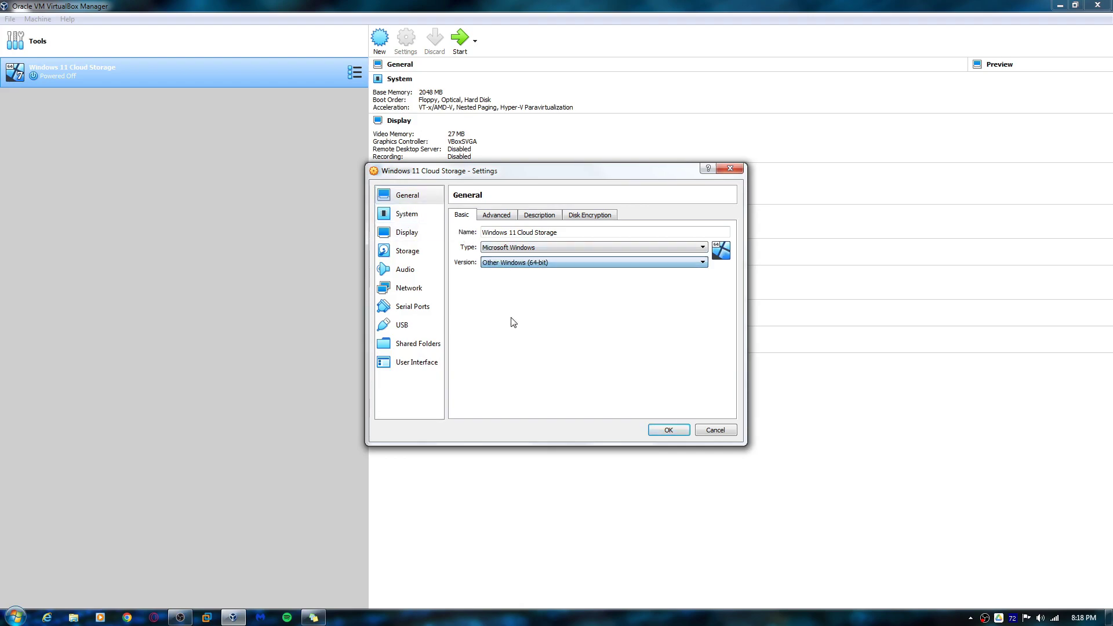
{"action": "left_click", "coordinate": [507, 216]}
{"action": "left_click", "coordinate": [529, 219]}
{"action": "left_click", "coordinate": [587, 218]}
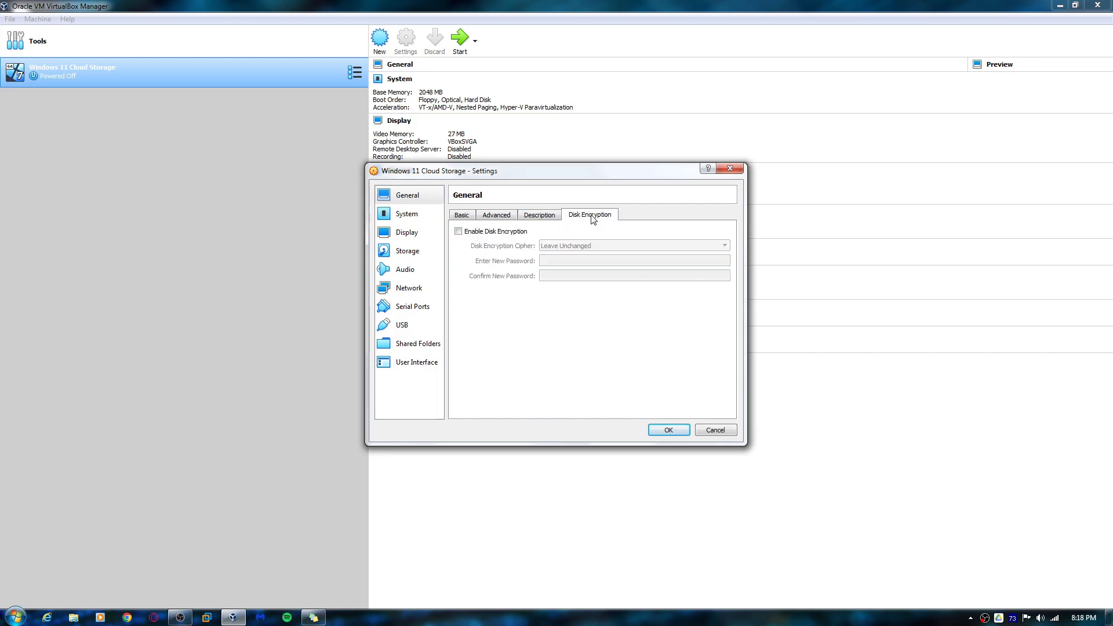
Set the virtual machine's base memory to 6144 MB and remove Floppy from the boot order
{"action": "left_click", "coordinate": [402, 219]}
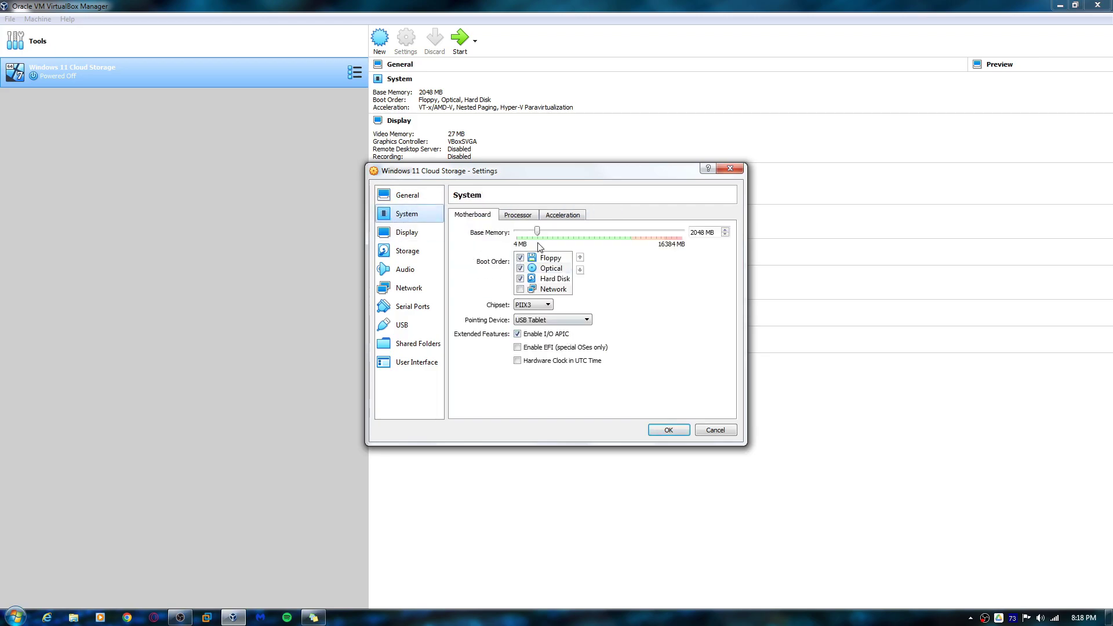
{"action": "left_click", "coordinate": [515, 219]}
{"action": "left_click", "coordinate": [486, 214]}
{"action": "left_click", "coordinate": [700, 231]}
{"action": "left_click", "coordinate": [520, 257]}
{"action": "left_click", "coordinate": [520, 258]}
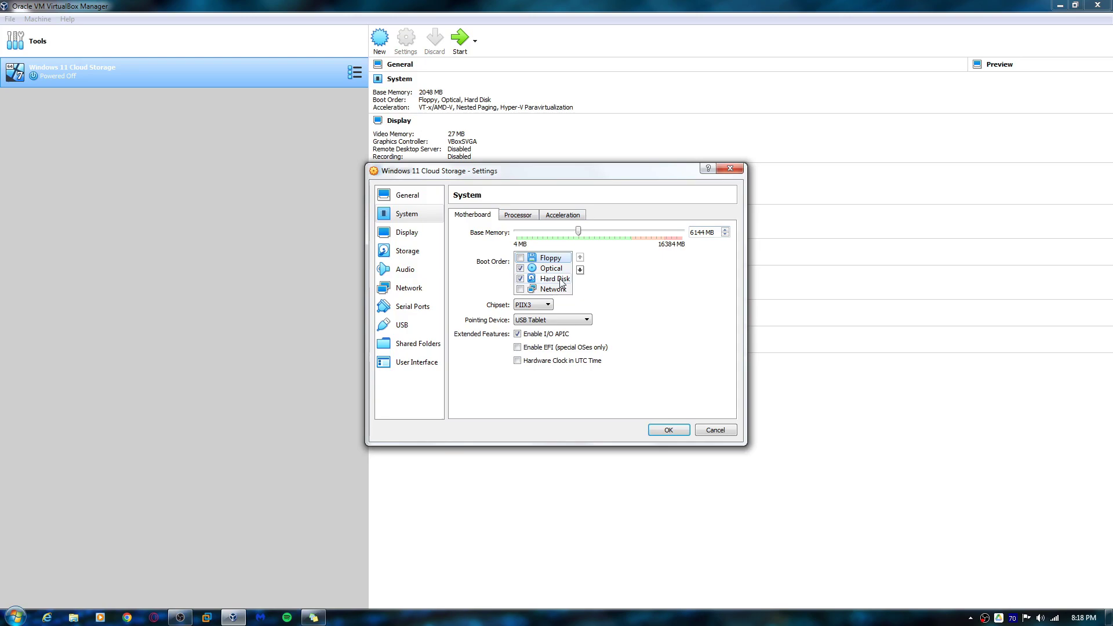
Assign 2 processors to the virtual machine and raise its video memory to 128 MB
{"action": "left_click", "coordinate": [512, 218]}
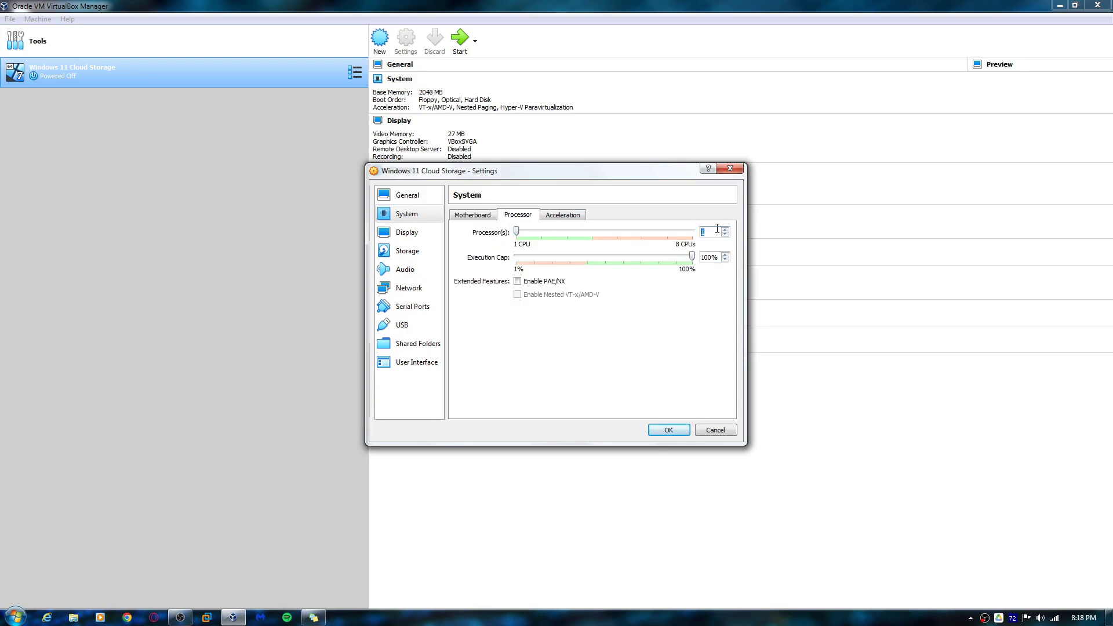
{"action": "left_click", "coordinate": [553, 218]}
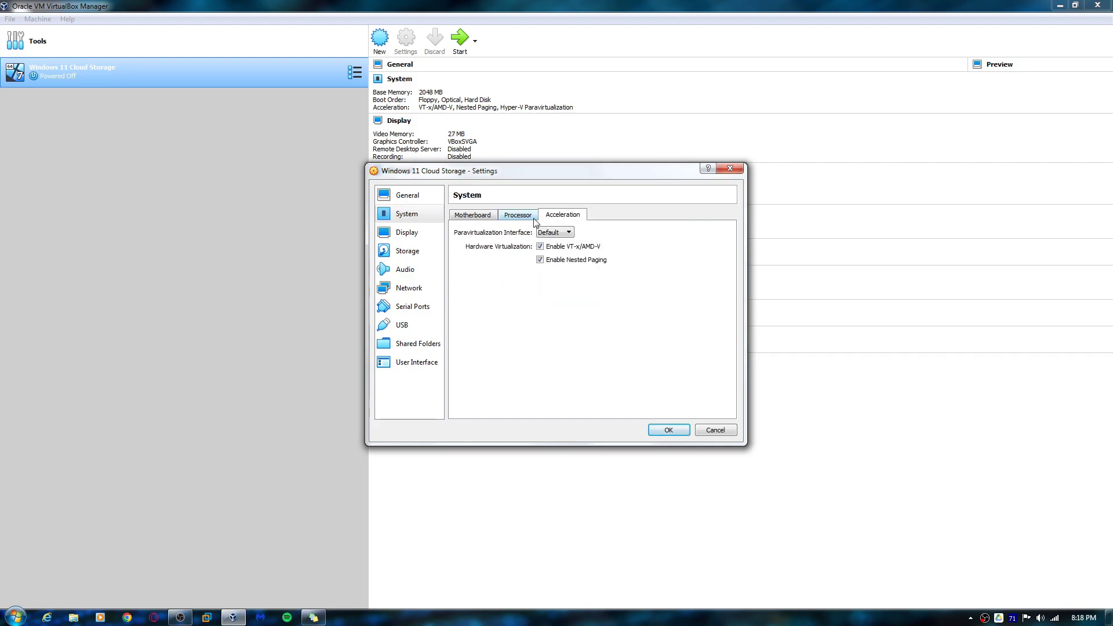
{"action": "left_click", "coordinate": [417, 232]}
{"action": "left_click", "coordinate": [704, 232]}
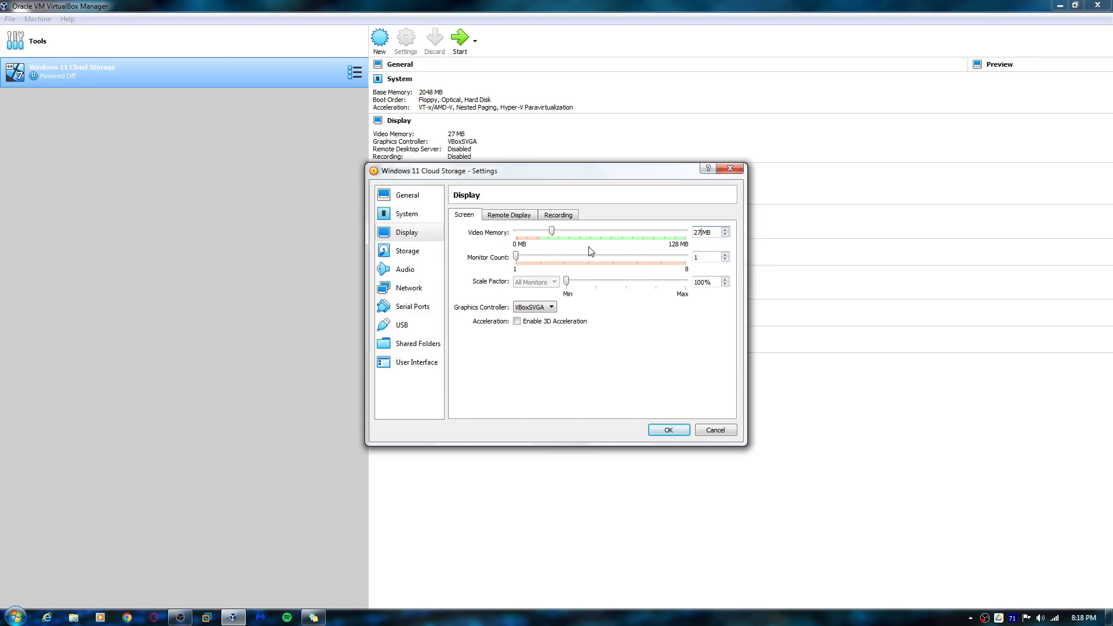
{"action": "left_click_drag", "start_coordinate": [555, 232], "coordinate": [839, 274]}
{"action": "left_click", "coordinate": [509, 215]}
{"action": "left_click", "coordinate": [558, 215]}
Load Windows 11 22H2 v1 x64.iso from the Windows 11 Cloud Storage folder on Google Drive (G:) into the empty optical drive
{"action": "left_click", "coordinate": [408, 250]}
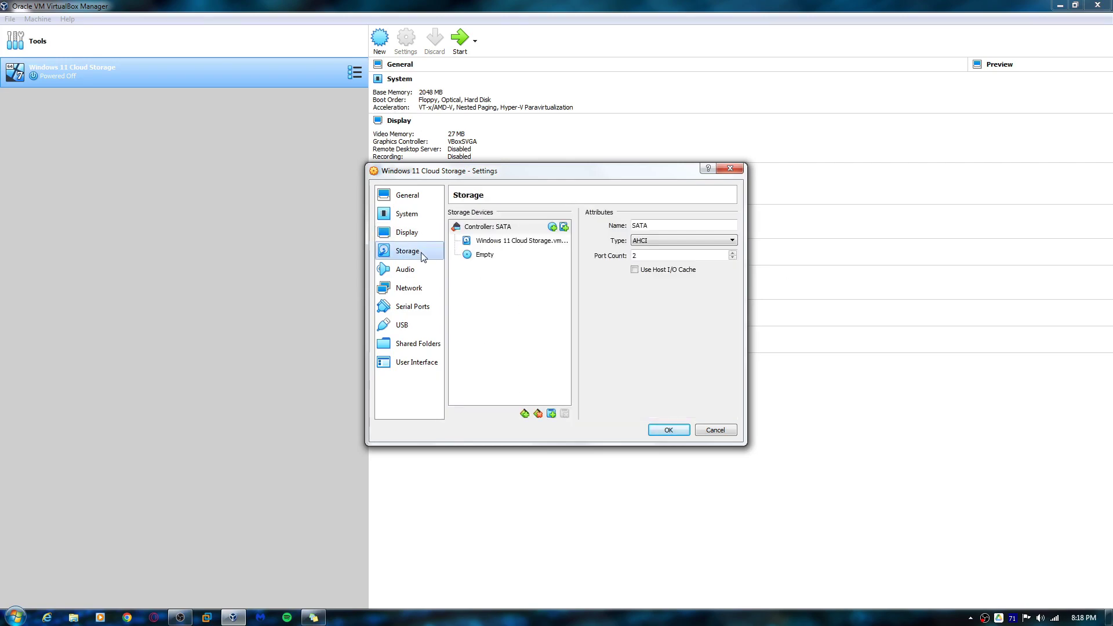
{"action": "left_click", "coordinate": [486, 255]}
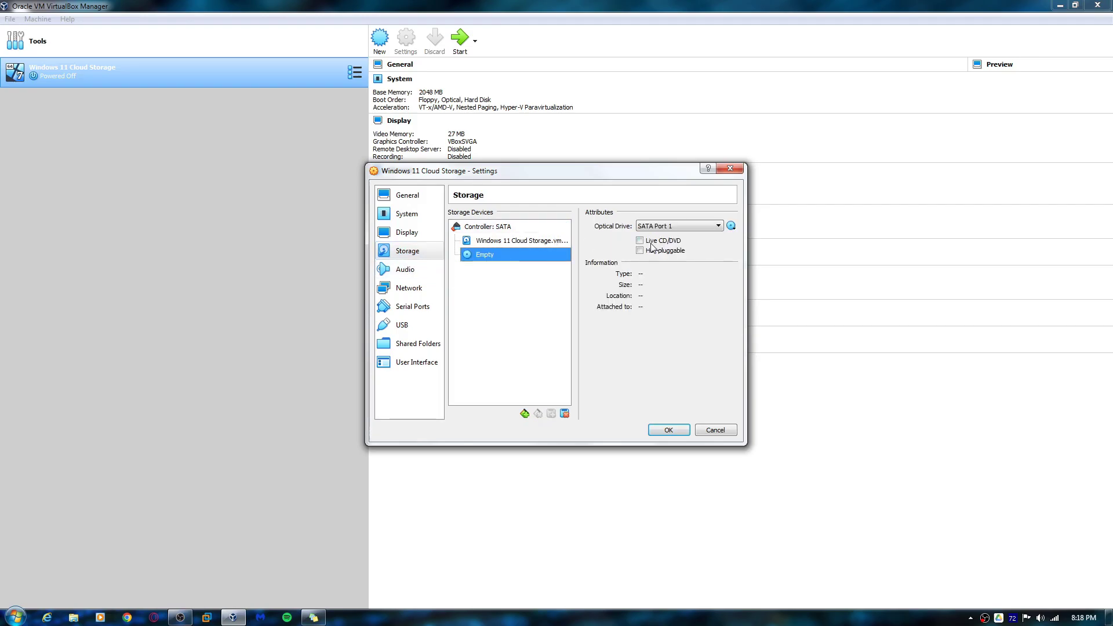
{"action": "left_click", "coordinate": [731, 226]}
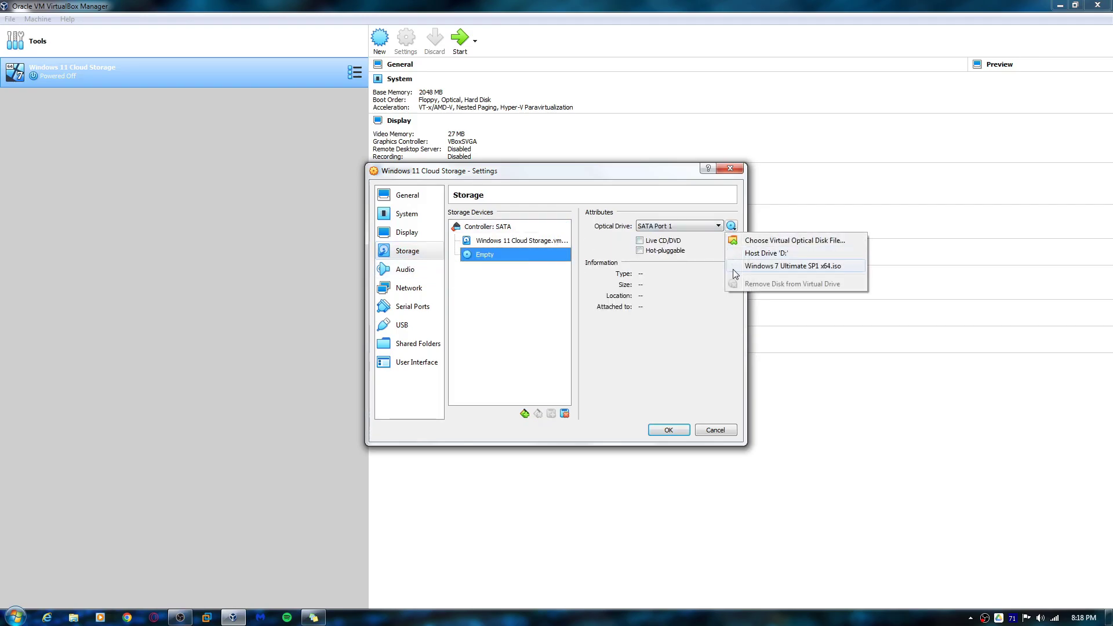
{"action": "left_click", "coordinate": [765, 240]}
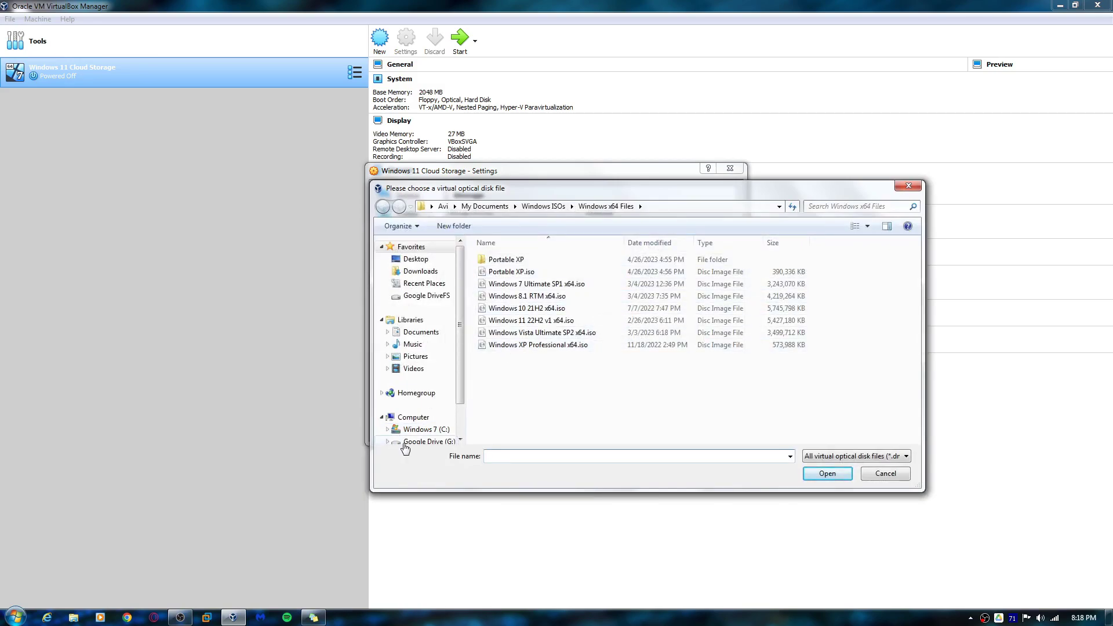
{"action": "left_click", "coordinate": [404, 443]}
{"action": "double_click", "coordinate": [504, 283]}
{"action": "double_click", "coordinate": [540, 259]}
{"action": "double_click", "coordinate": [534, 273]}
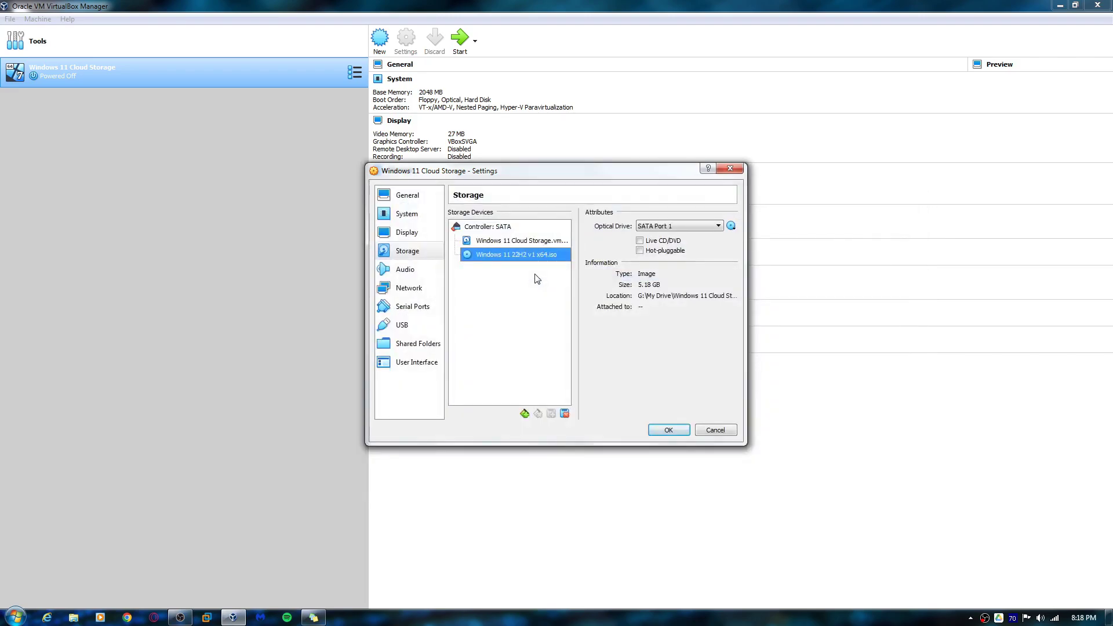
Disable network adapter 1 for the virtual machine and save the settings
{"action": "left_click", "coordinate": [428, 288]}
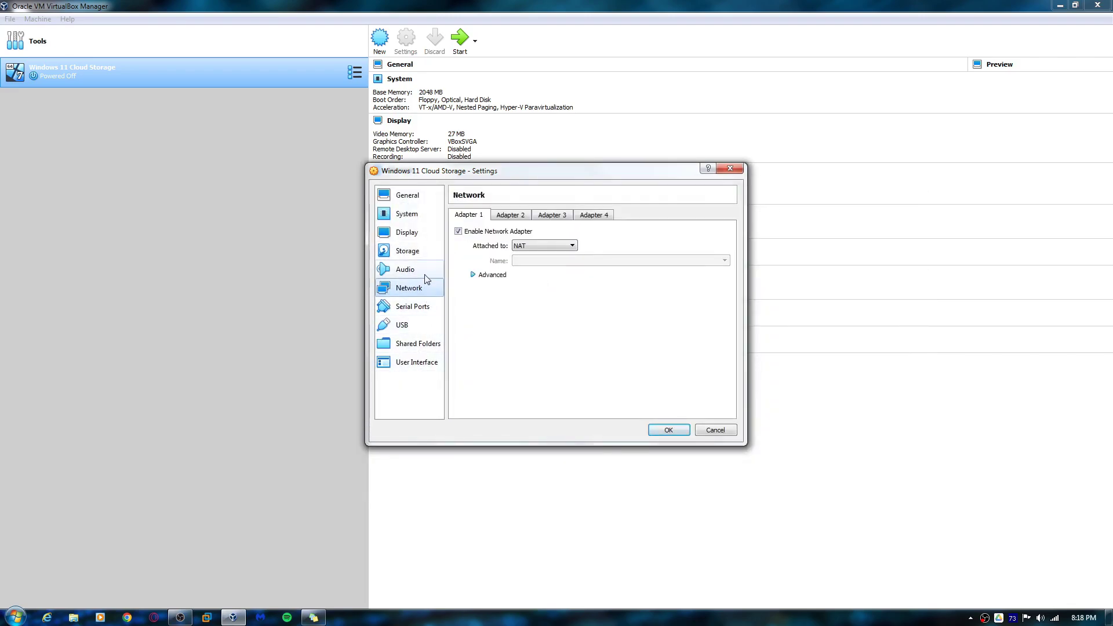
{"action": "left_click", "coordinate": [412, 273]}
{"action": "left_click", "coordinate": [410, 288]}
{"action": "left_click", "coordinate": [409, 306]}
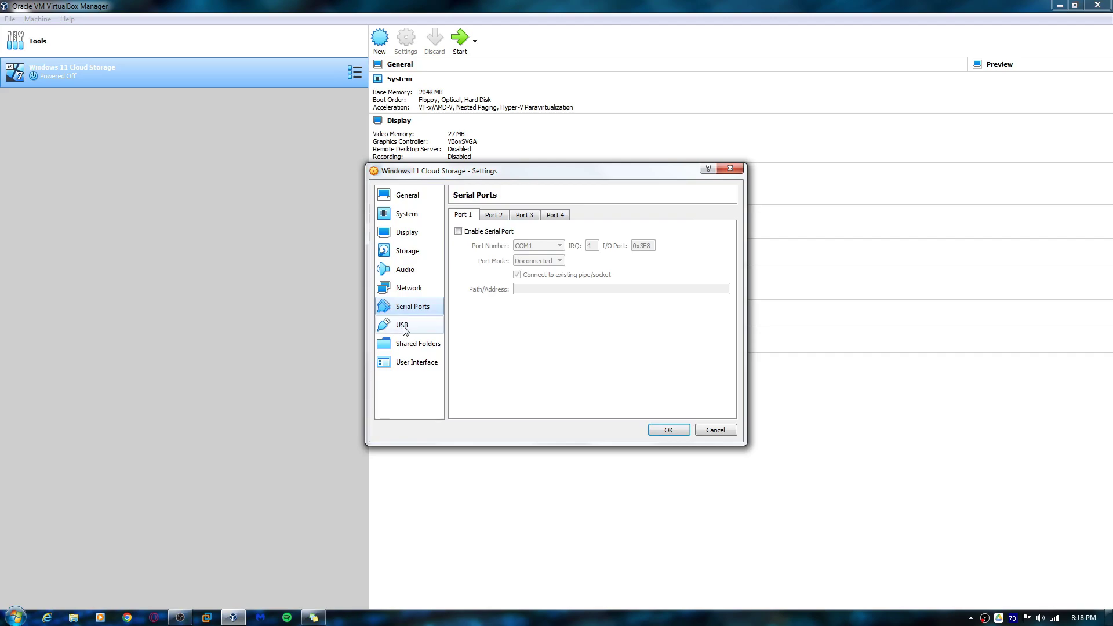
{"action": "left_click", "coordinate": [404, 324]}
{"action": "left_click", "coordinate": [413, 309]}
{"action": "left_click", "coordinate": [419, 292]}
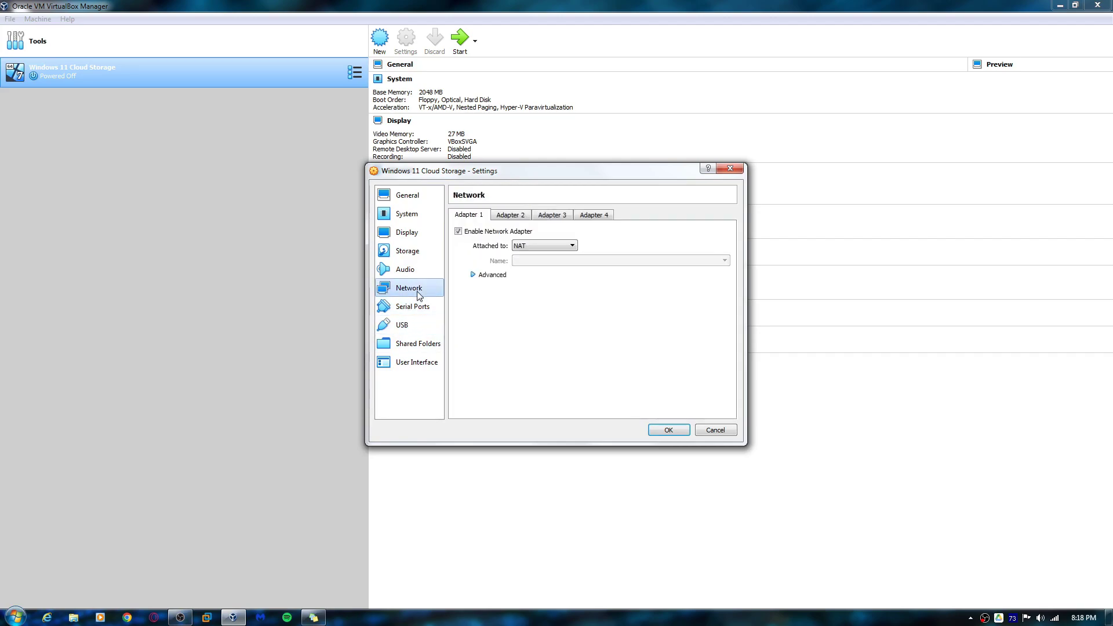
{"action": "left_click", "coordinate": [458, 230]}
{"action": "left_click", "coordinate": [417, 343]}
{"action": "left_click", "coordinate": [416, 361]}
{"action": "left_click", "coordinate": [417, 343]}
{"action": "left_click", "coordinate": [667, 431]}
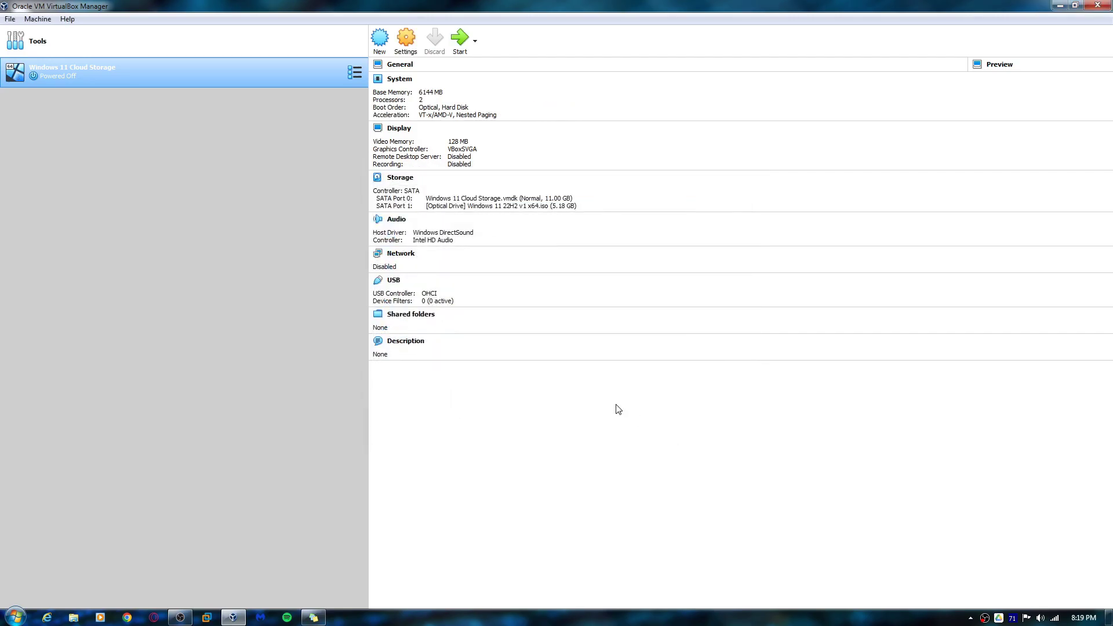
Start the Windows 11 Cloud Storage virtual machine, dismissing the execution warning
{"action": "left_click", "coordinate": [466, 49]}
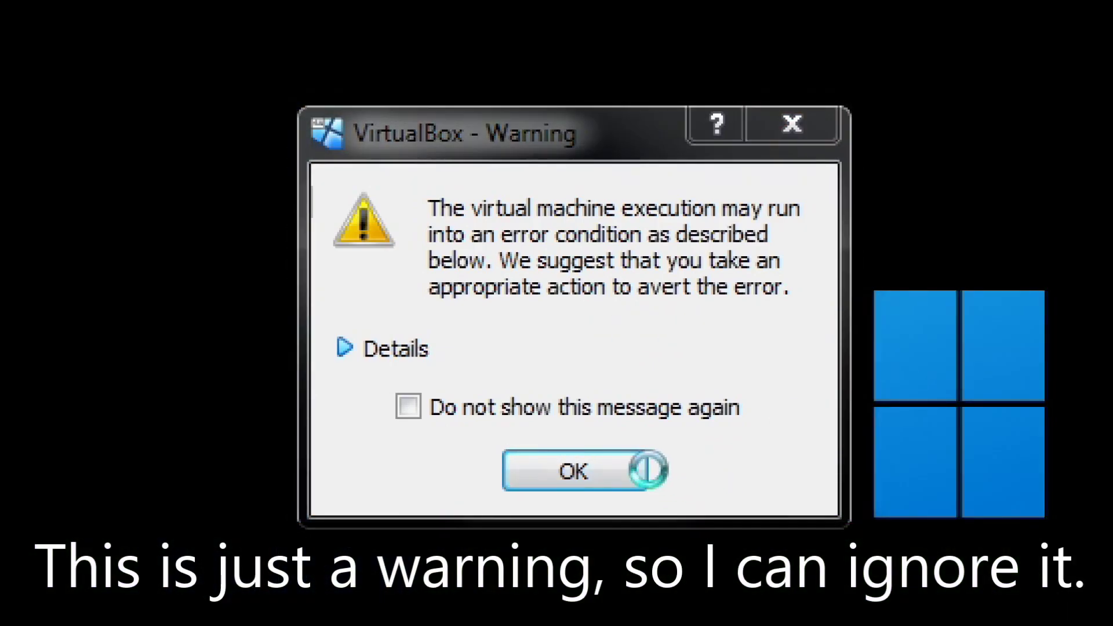
{"action": "left_click", "coordinate": [606, 473]}
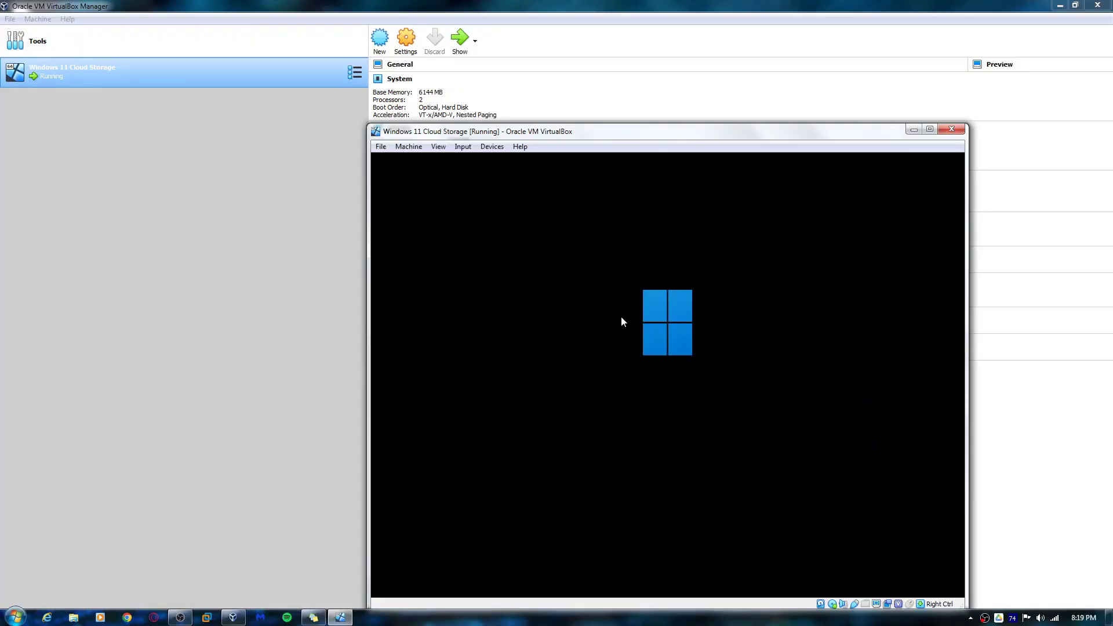
{"action": "left_click_drag", "start_coordinate": [634, 96], "coordinate": [605, 110]}
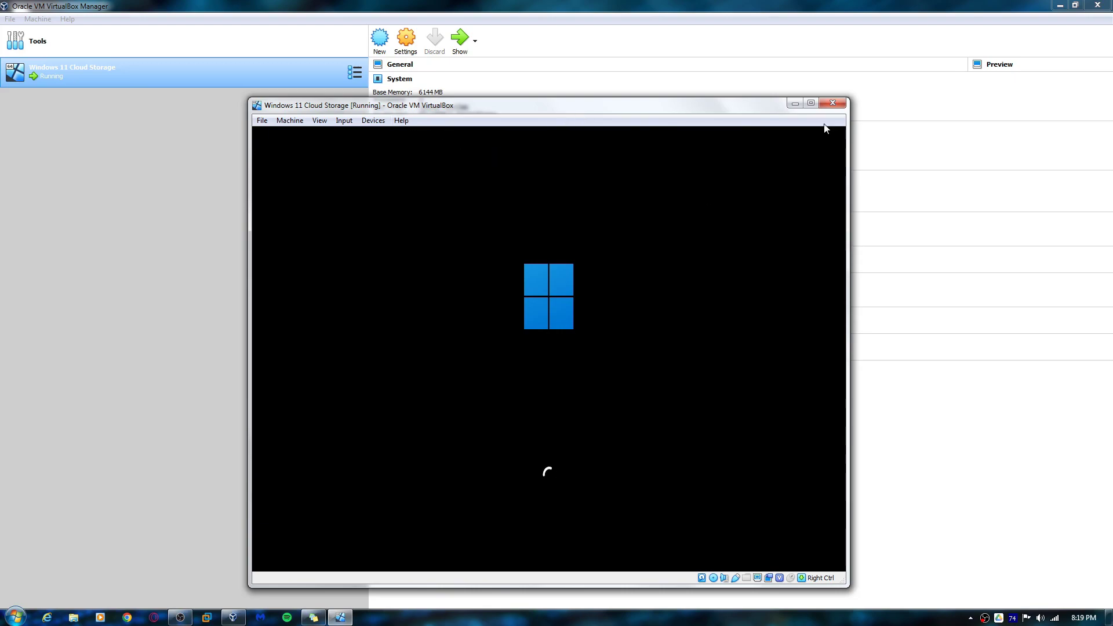
{"action": "left_click_drag", "start_coordinate": [666, 106], "coordinate": [696, 86]}
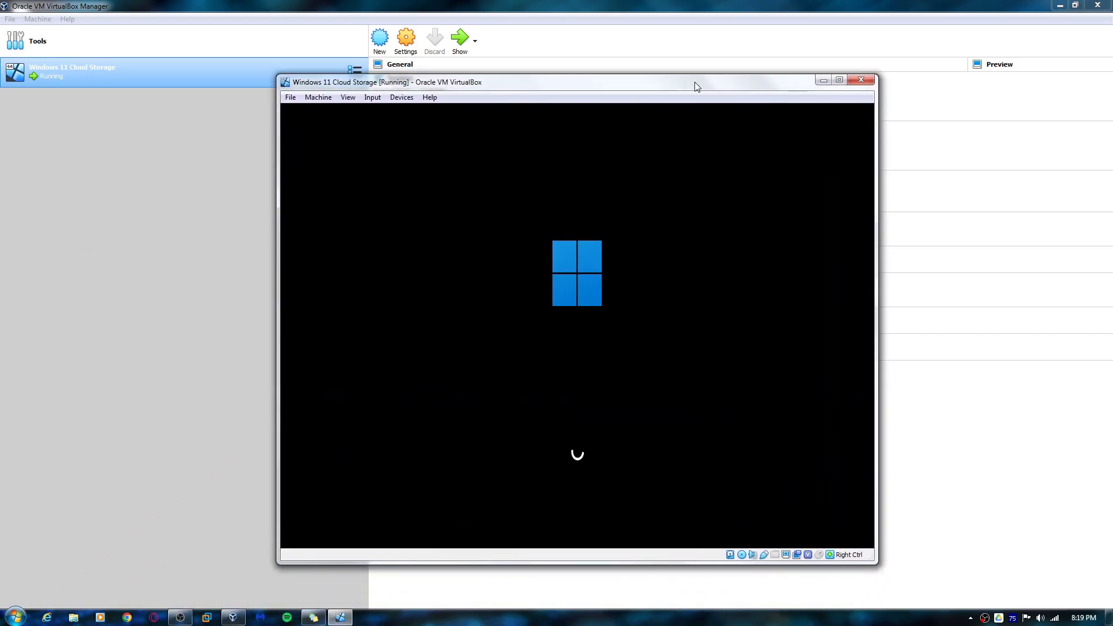
Try fitting the virtual machine window to the guest display size, and maximize the window
{"action": "left_click", "coordinate": [838, 80]}
{"action": "left_click", "coordinate": [44, 21]}
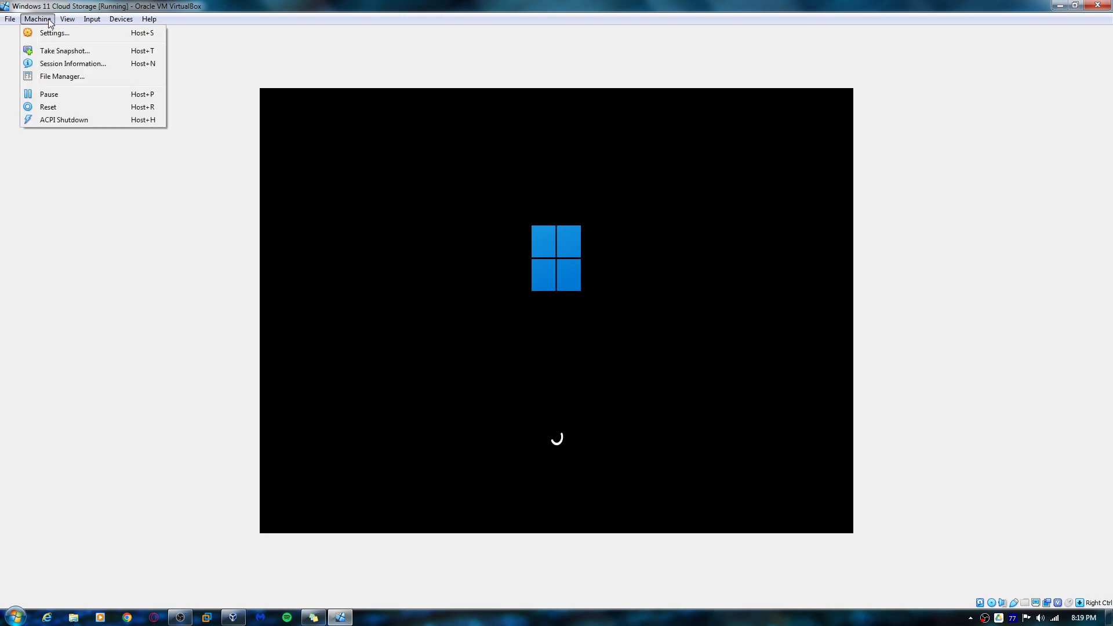
{"action": "mouse_move", "coordinate": [68, 22]}
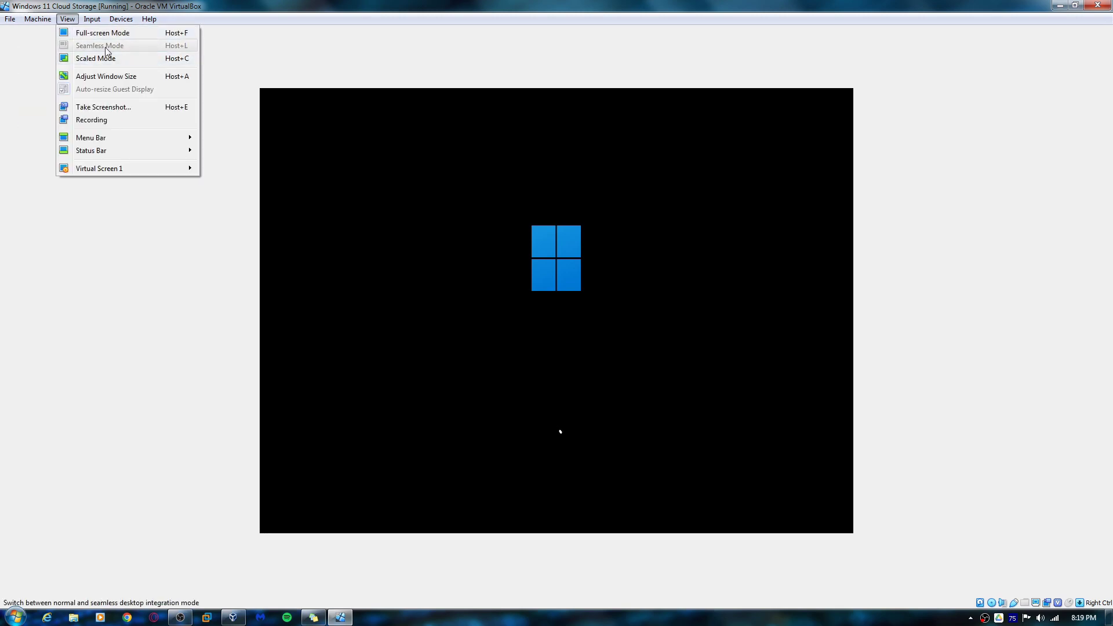
{"action": "left_click", "coordinate": [93, 76]}
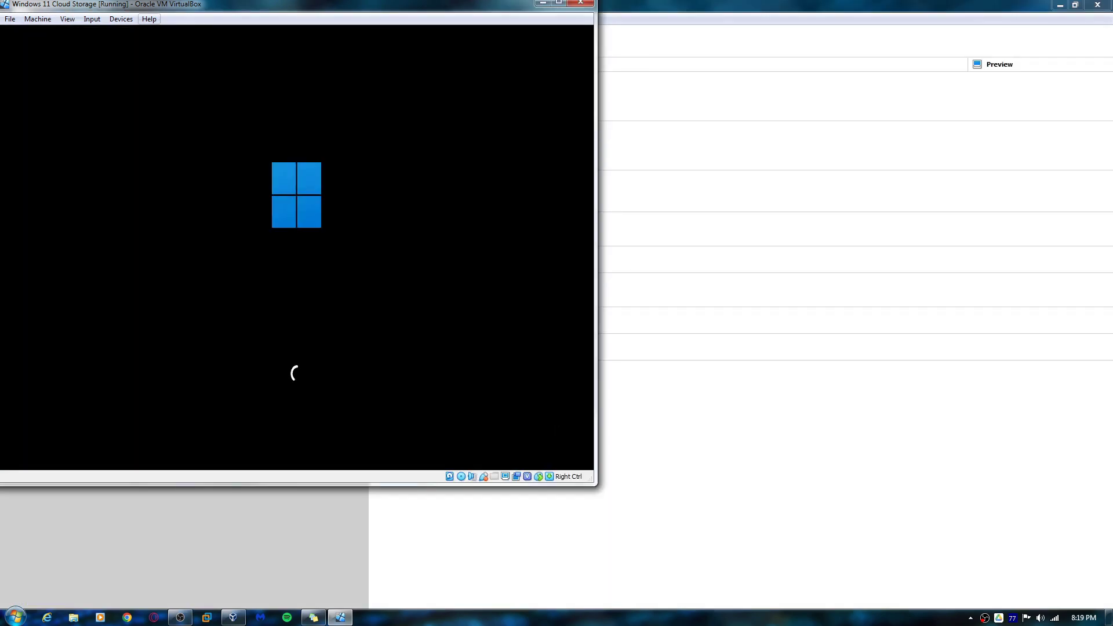
{"action": "double_click", "coordinate": [136, 8]}
Switch the running virtual machine to full-screen mode
{"action": "left_click", "coordinate": [92, 18]}
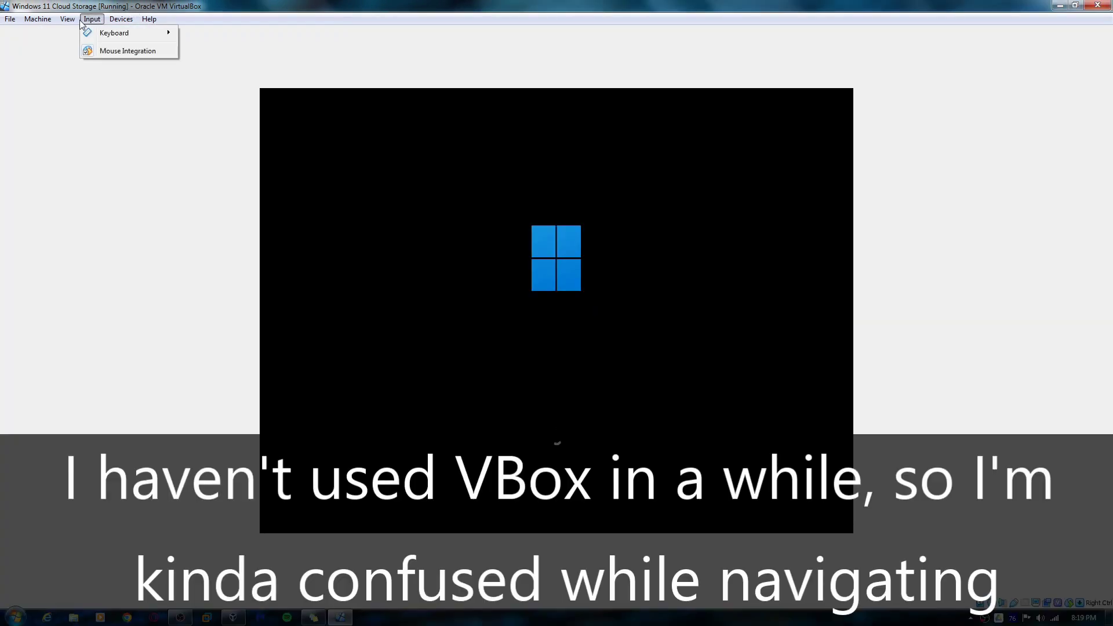
{"action": "mouse_move", "coordinate": [68, 20]}
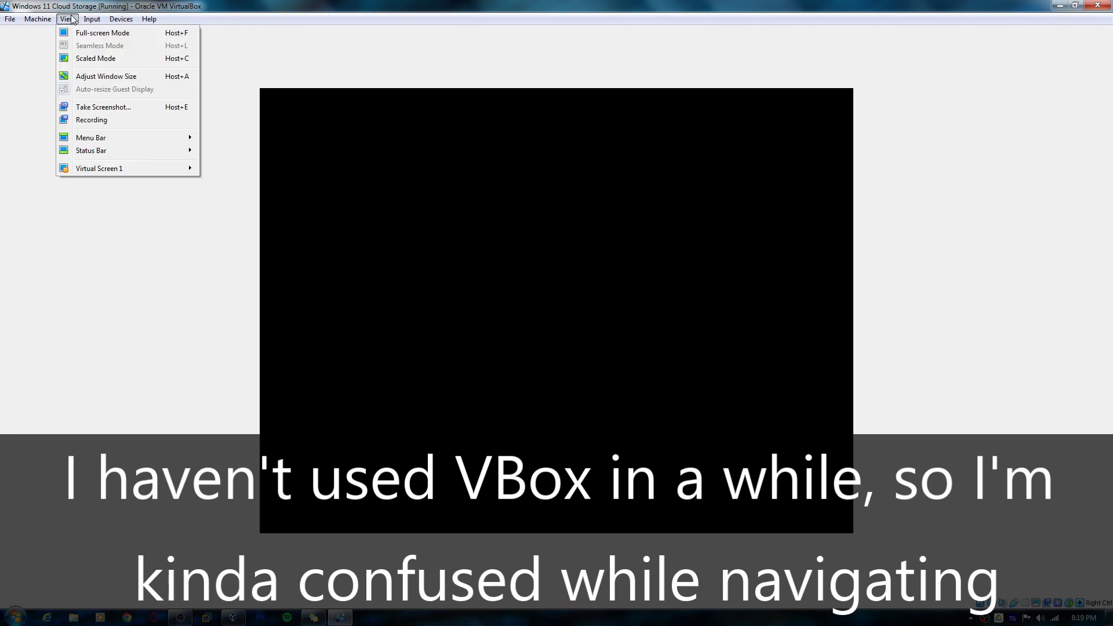
{"action": "left_click", "coordinate": [83, 35]}
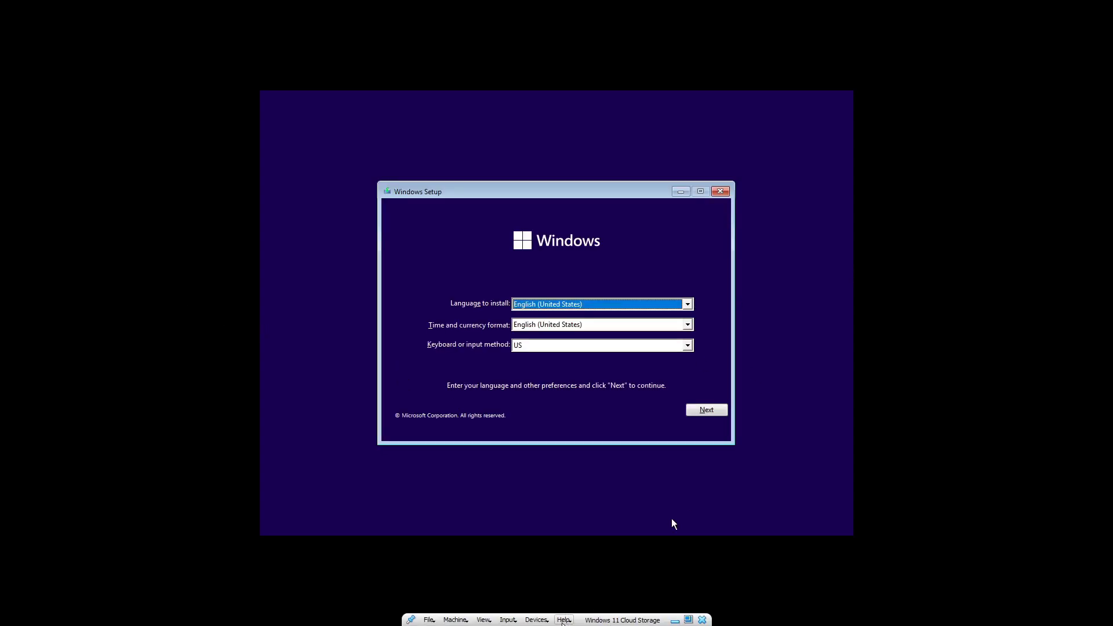
Switch the virtual machine display to scaled mode and maximize its window
{"action": "left_click", "coordinate": [563, 619]}
{"action": "mouse_move", "coordinate": [484, 619]}
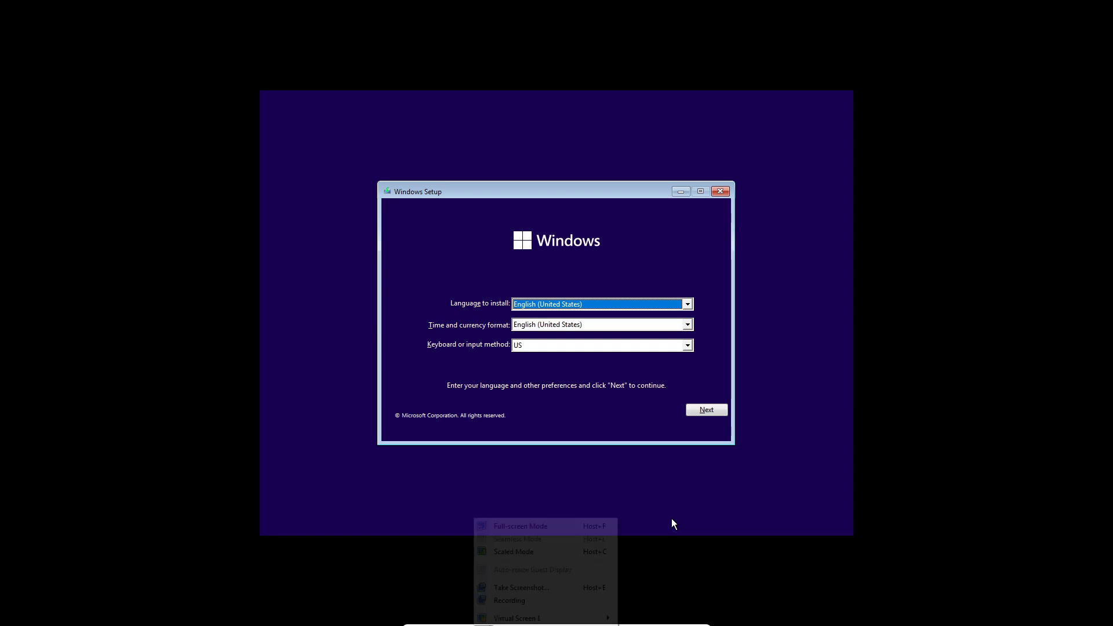
{"action": "left_click", "coordinate": [514, 551]}
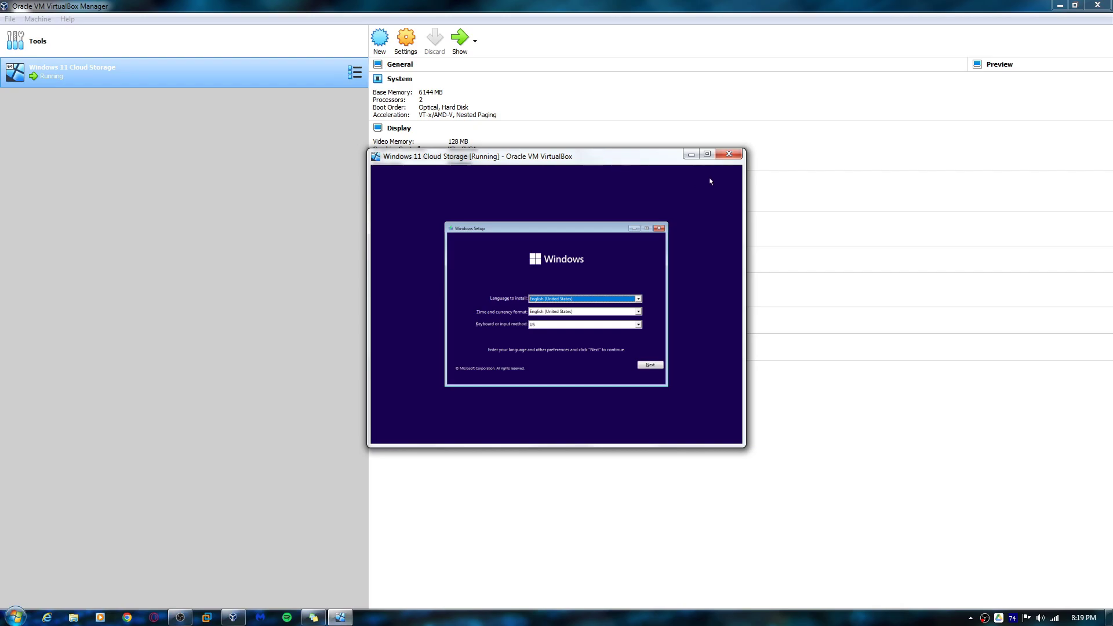
{"action": "left_click", "coordinate": [707, 153]}
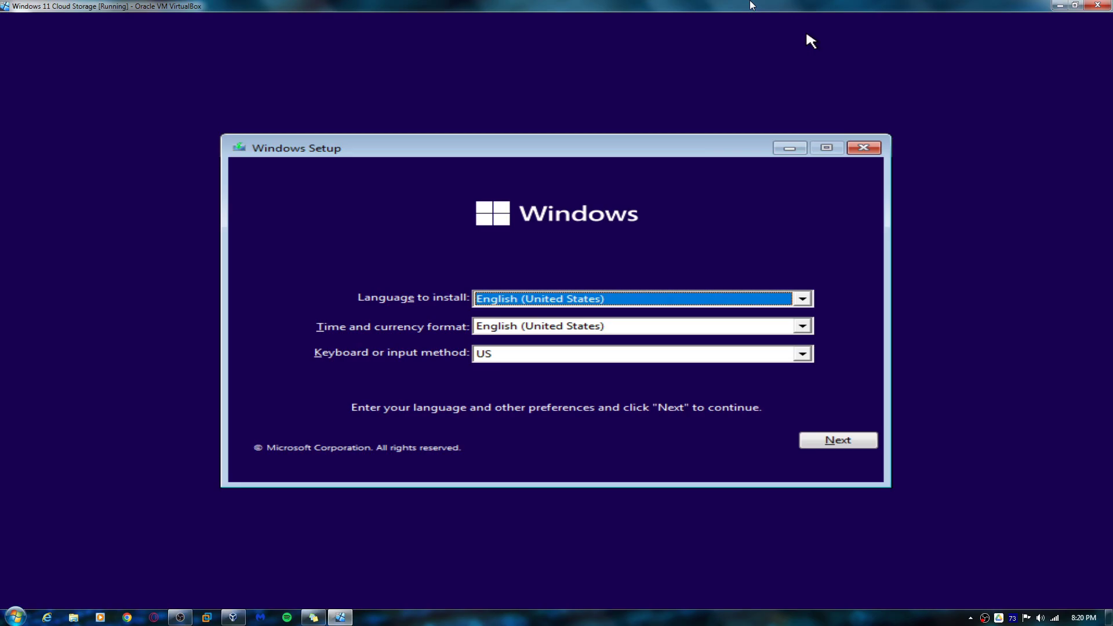
Leave scaled mode and full-screen mode to return the virtual machine to its normal maximized window
{"action": "key", "text": "Control_R+c"}
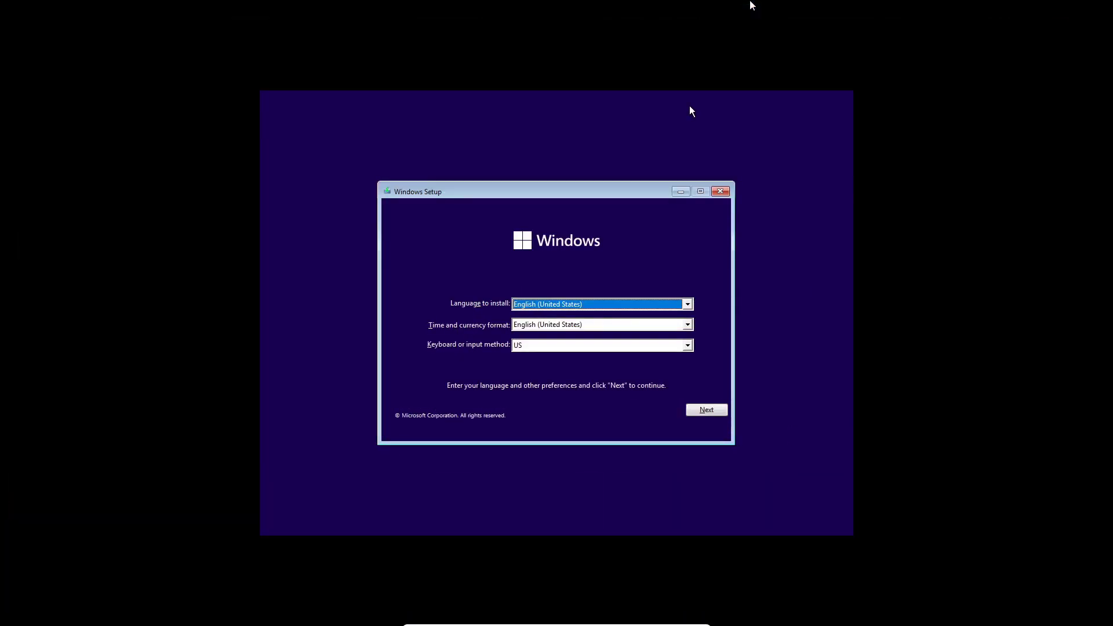
{"action": "key", "text": "Control_R+f"}
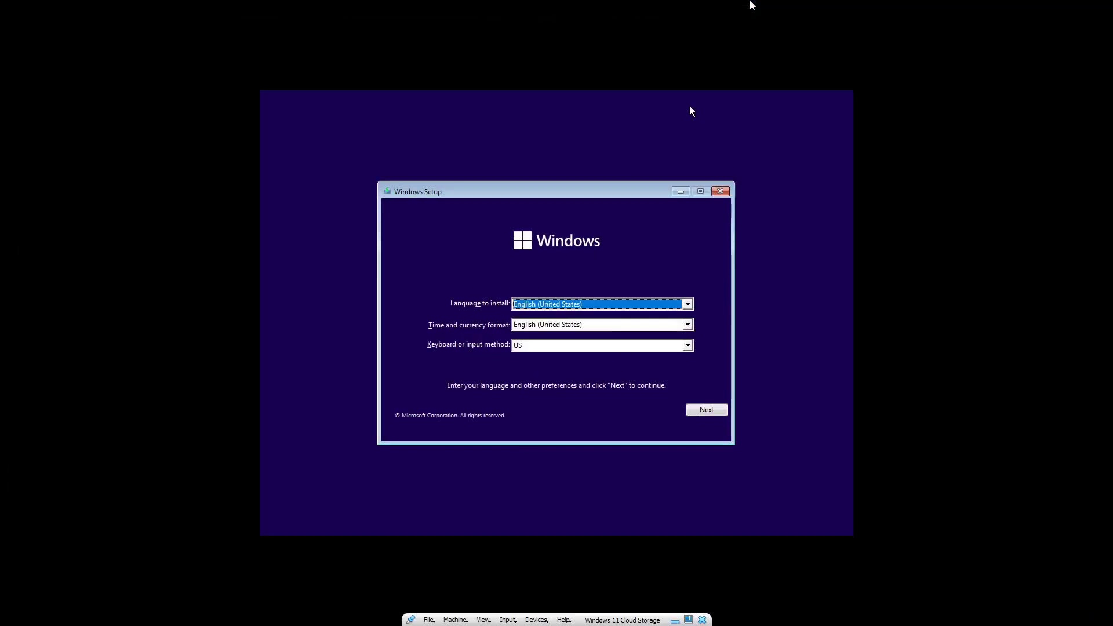
{"action": "key", "text": "Control_R+f"}
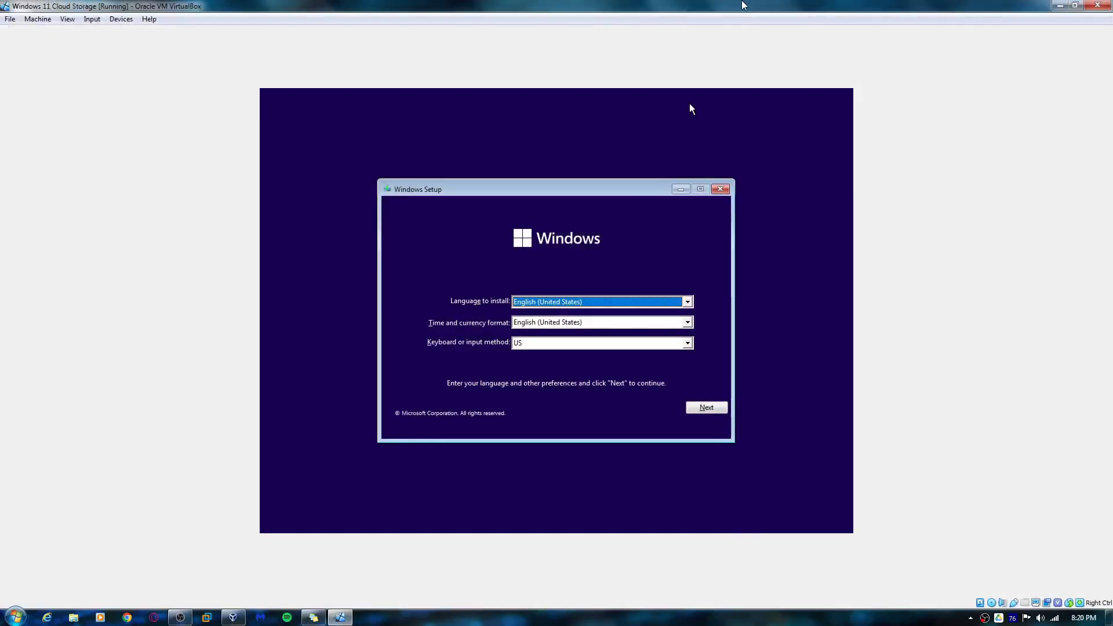
Switch the virtual machine to full-screen mode, and from there to scaled mode
{"action": "left_click", "coordinate": [66, 20]}
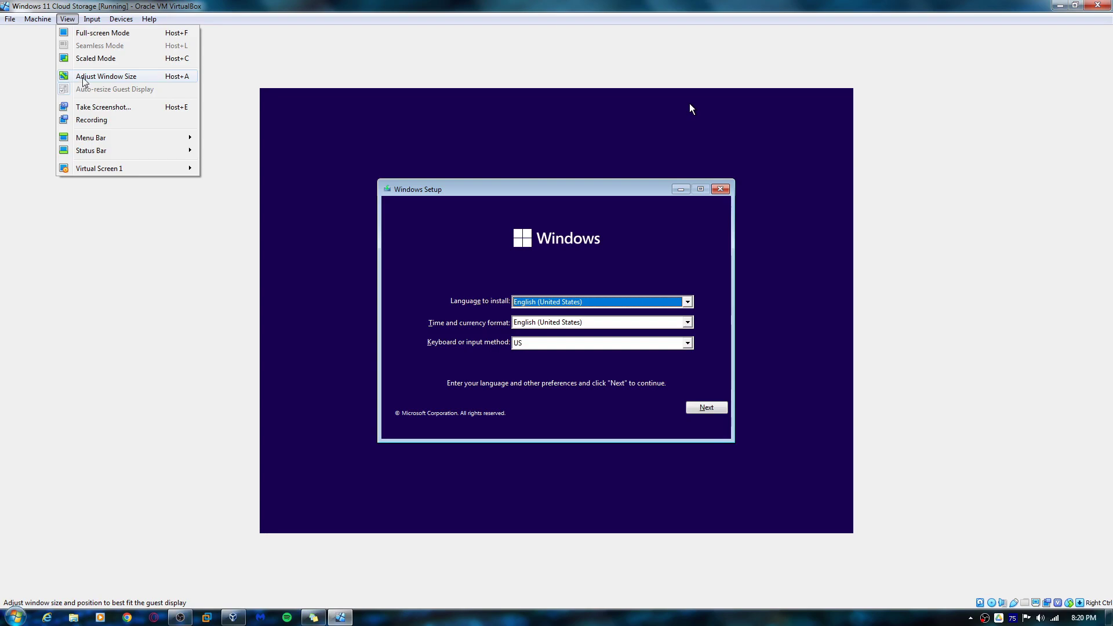
{"action": "mouse_move", "coordinate": [47, 25]}
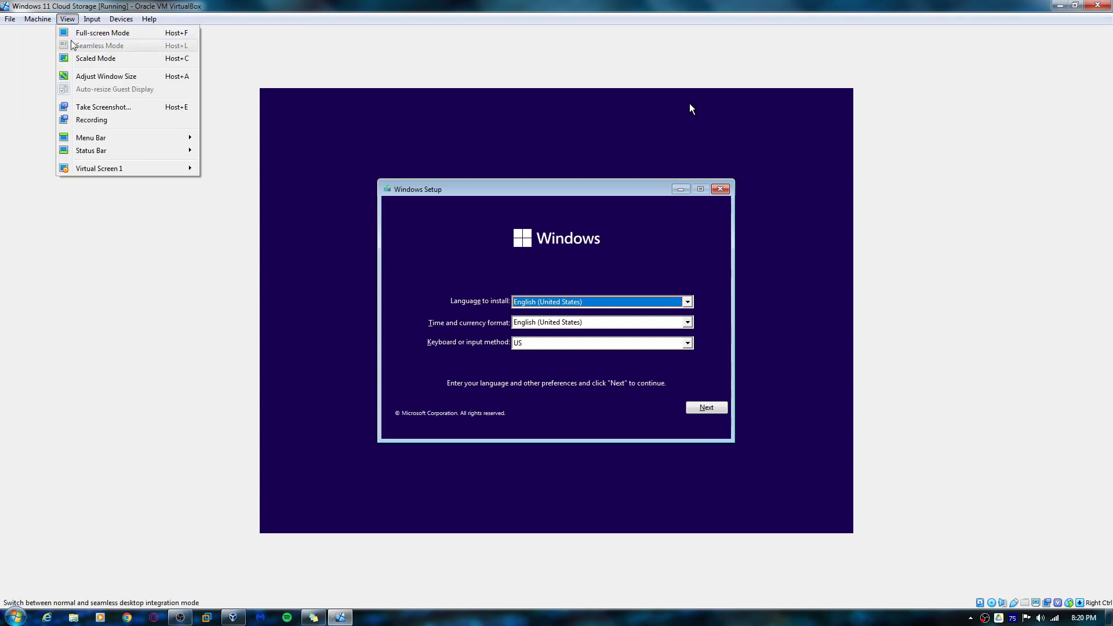
{"action": "left_click", "coordinate": [90, 33]}
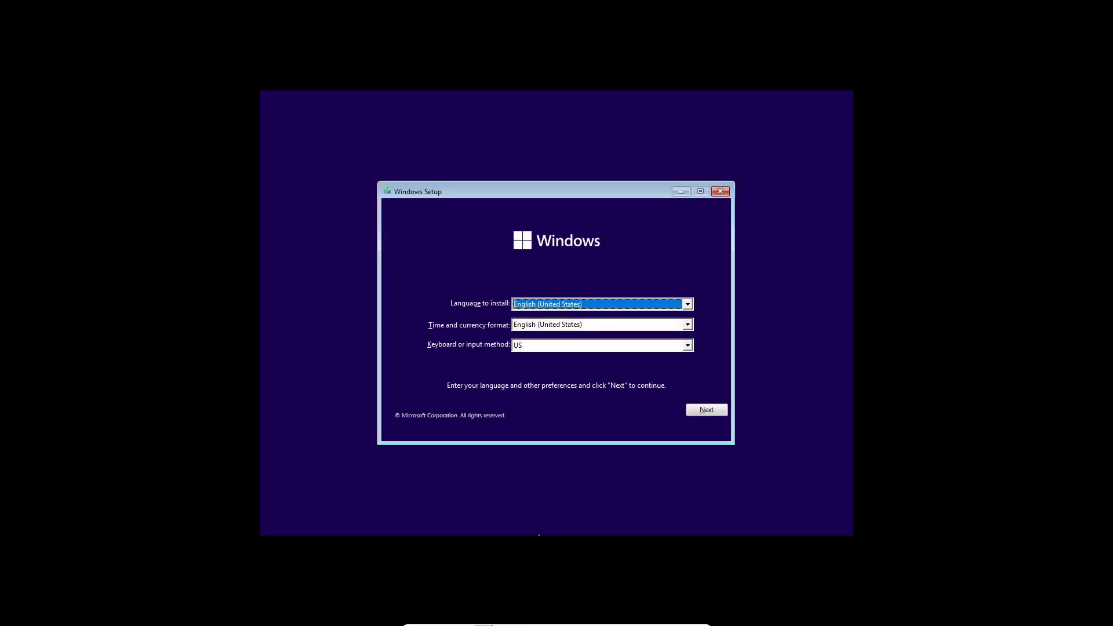
{"action": "left_click", "coordinate": [483, 620]}
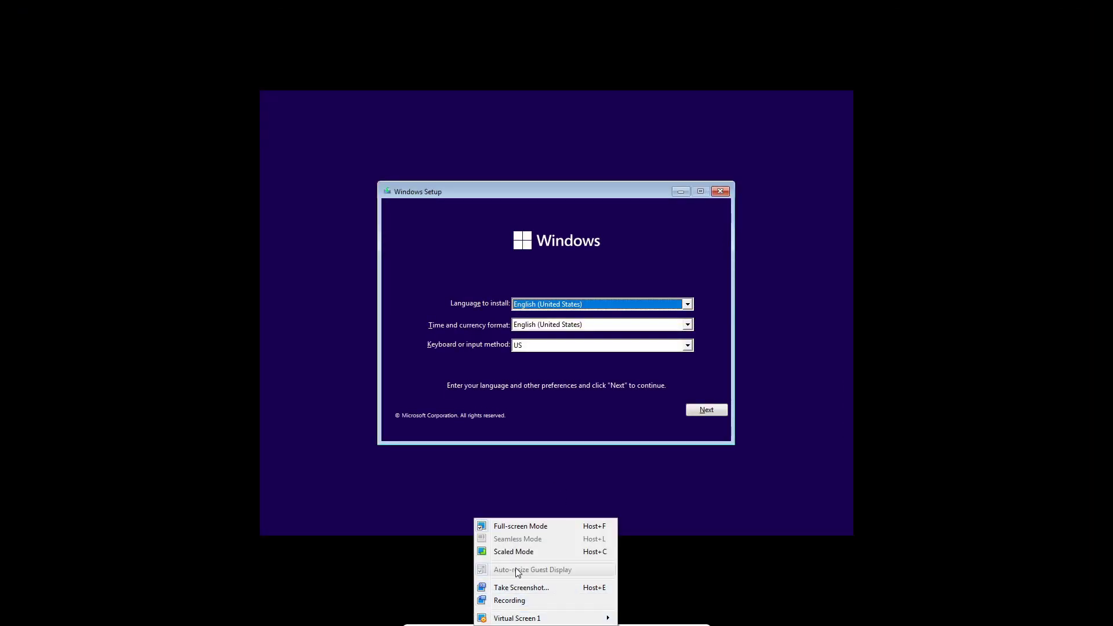
{"action": "left_click", "coordinate": [520, 526]}
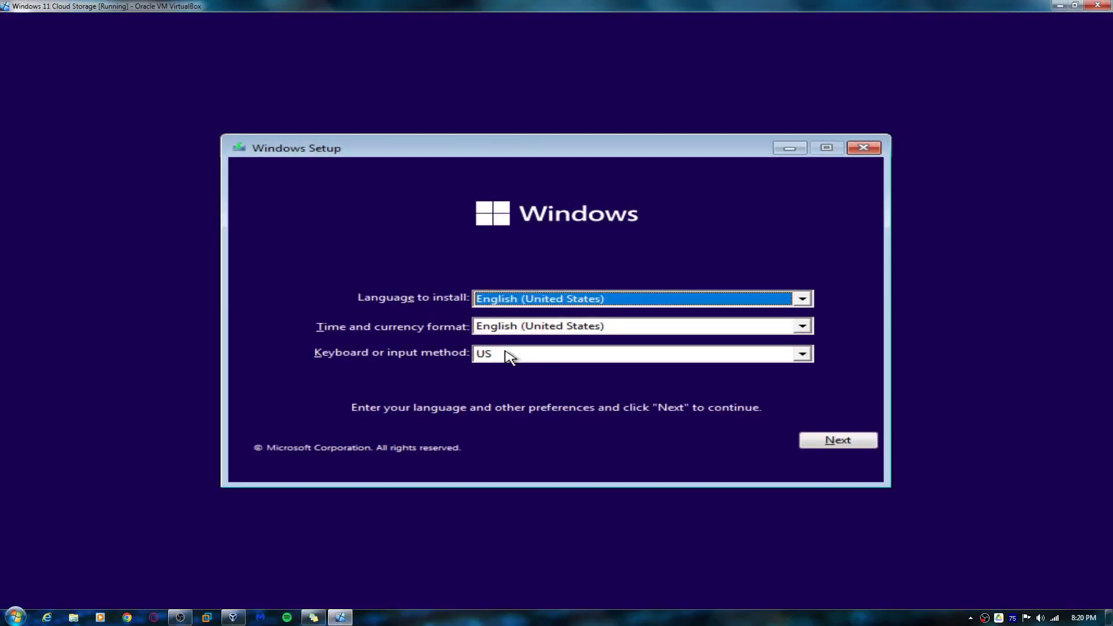
Accept the English (United States) language and US keyboard settings in Windows Setup and start the installation
{"action": "left_click", "coordinate": [827, 448]}
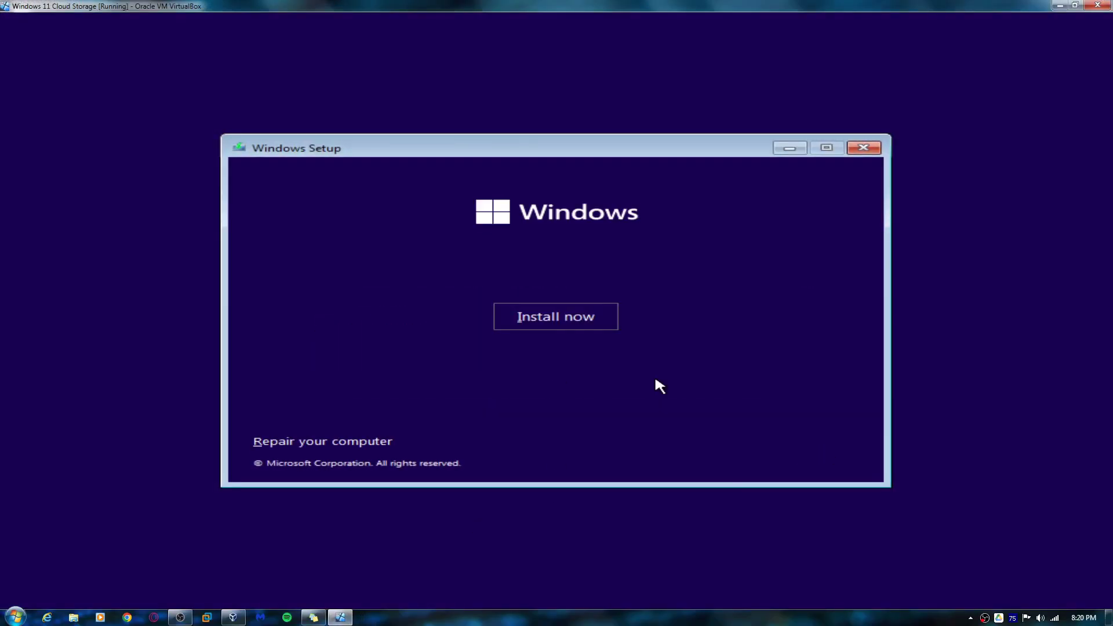
{"action": "left_click", "coordinate": [593, 327]}
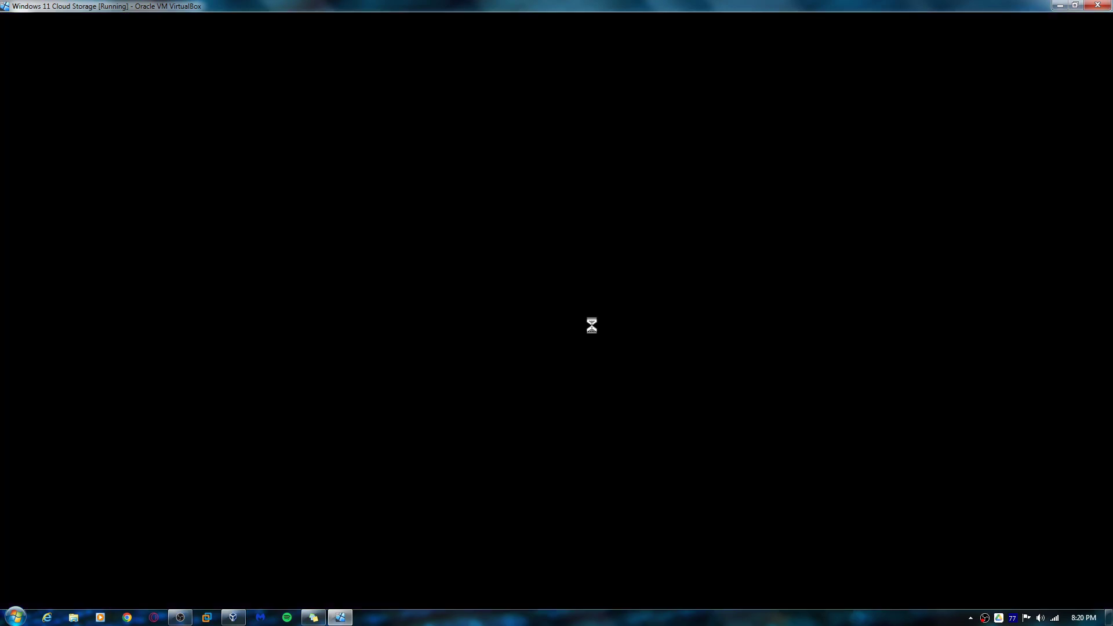
{"action": "key", "text": "shift+F10"}
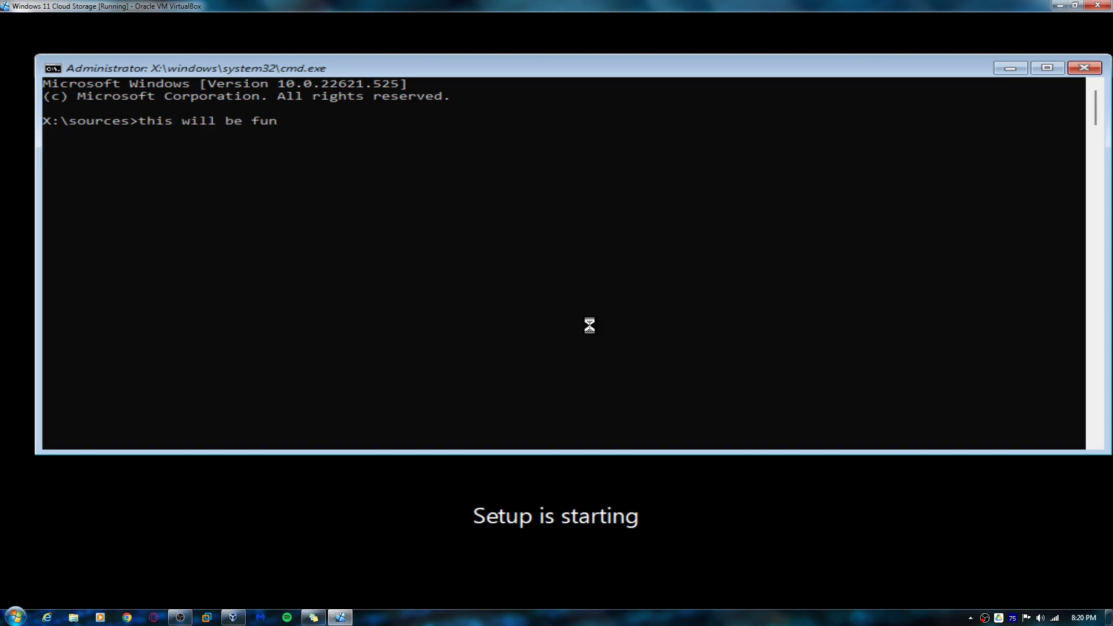
{"action": "key", "text": "BackSpace"}
{"action": "key", "text": "BackSpace"}
{"action": "key", "text": "BackSpace"}
{"action": "key", "text": "BackSpace"}
{"action": "key", "text": "BackSpace"}
{"action": "key", "text": "BackSpace"}
{"action": "key", "text": "BackSpace"}
{"action": "key", "text": "BackSpace"}
{"action": "left_click_drag", "start_coordinate": [777, 211], "coordinate": [541, 259]}
{"action": "left_click", "coordinate": [539, 259]}
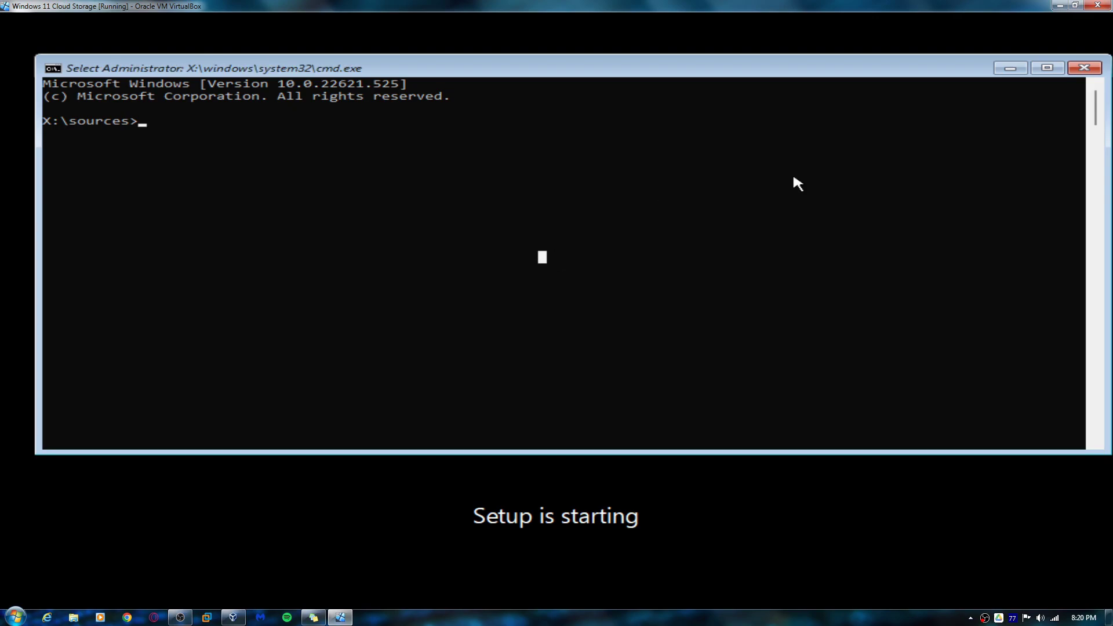
{"action": "left_click", "coordinate": [1083, 68]}
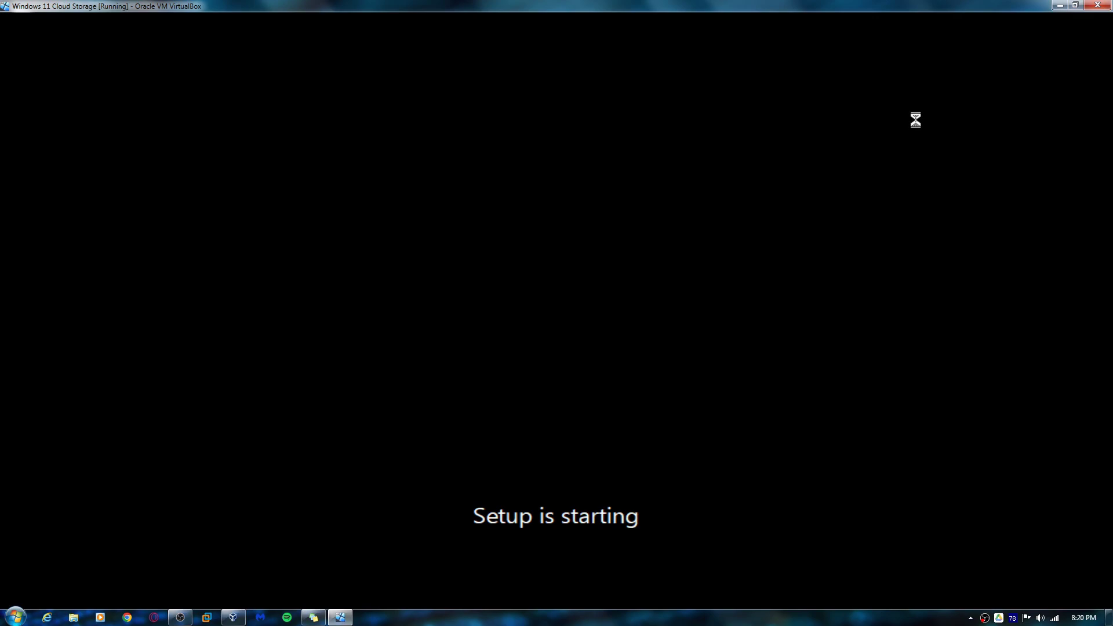
Run taskmgr from a command prompt in the guest and view CPU and memory performance in Task Manager
{"action": "key", "text": "shift+F10"}
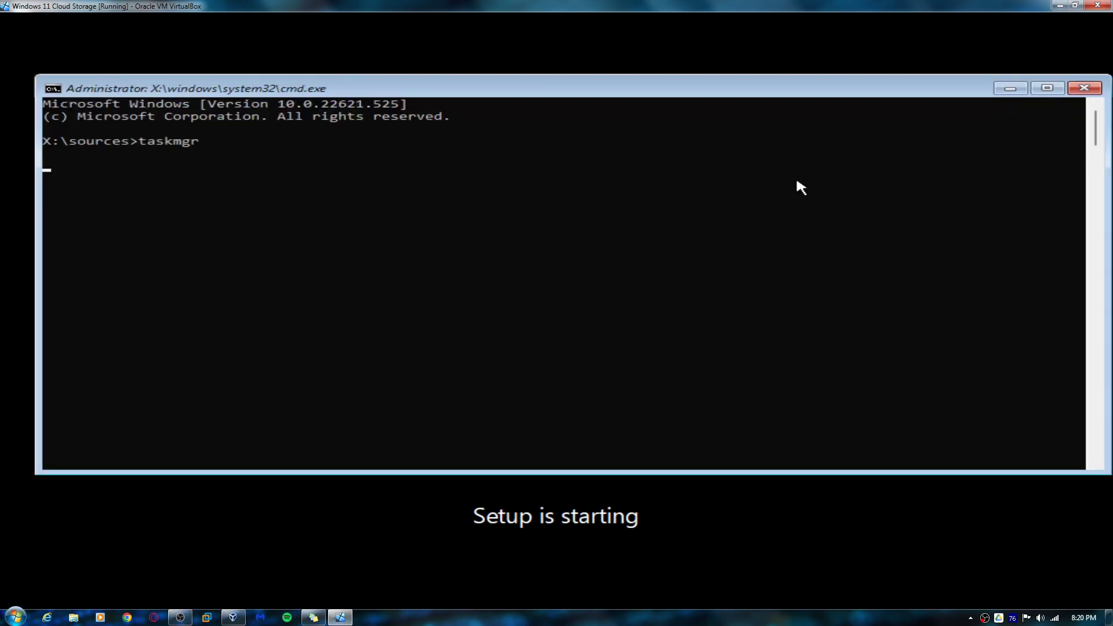
{"action": "left_click", "coordinate": [1083, 88]}
{"action": "left_click", "coordinate": [243, 75]}
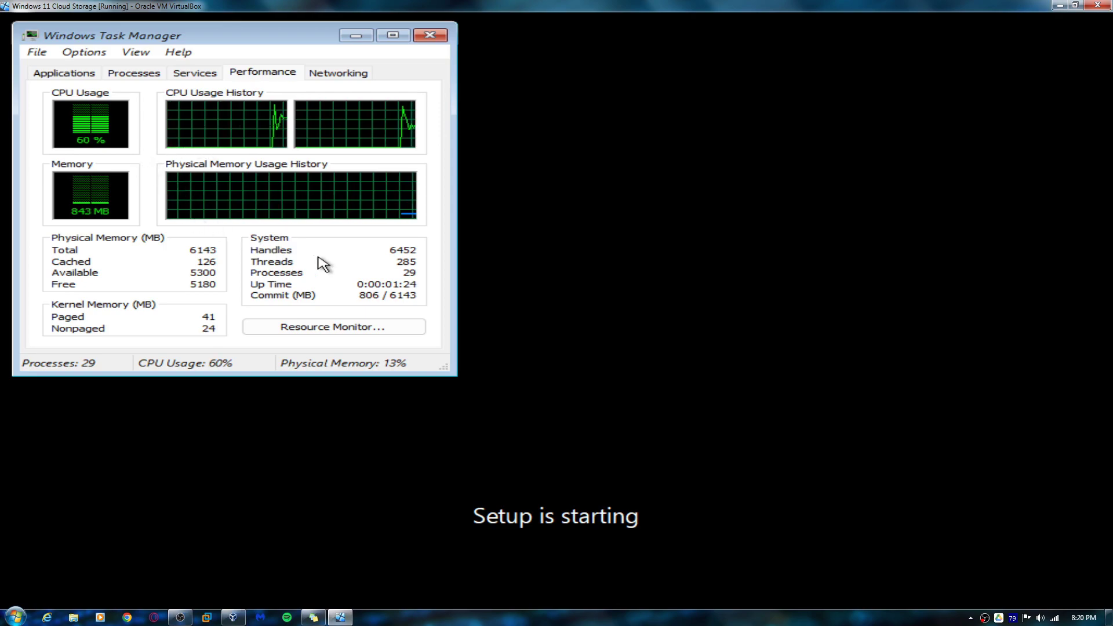
{"action": "left_click", "coordinate": [288, 327]}
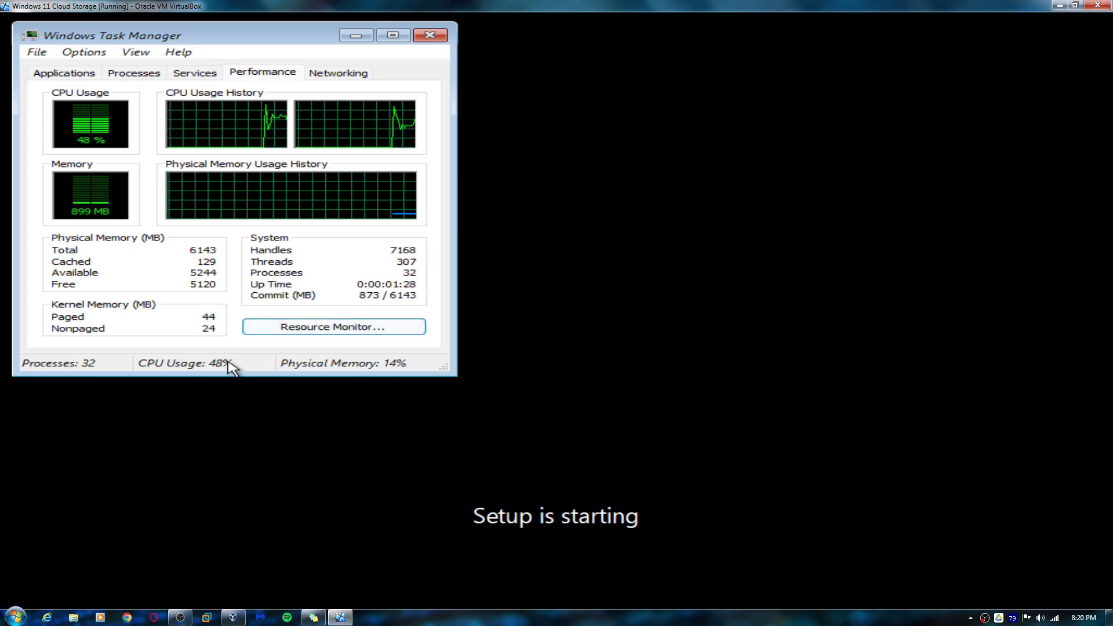
Return to the Windows Setup window and continue without a product key
{"action": "key", "text": "alt+Tab"}
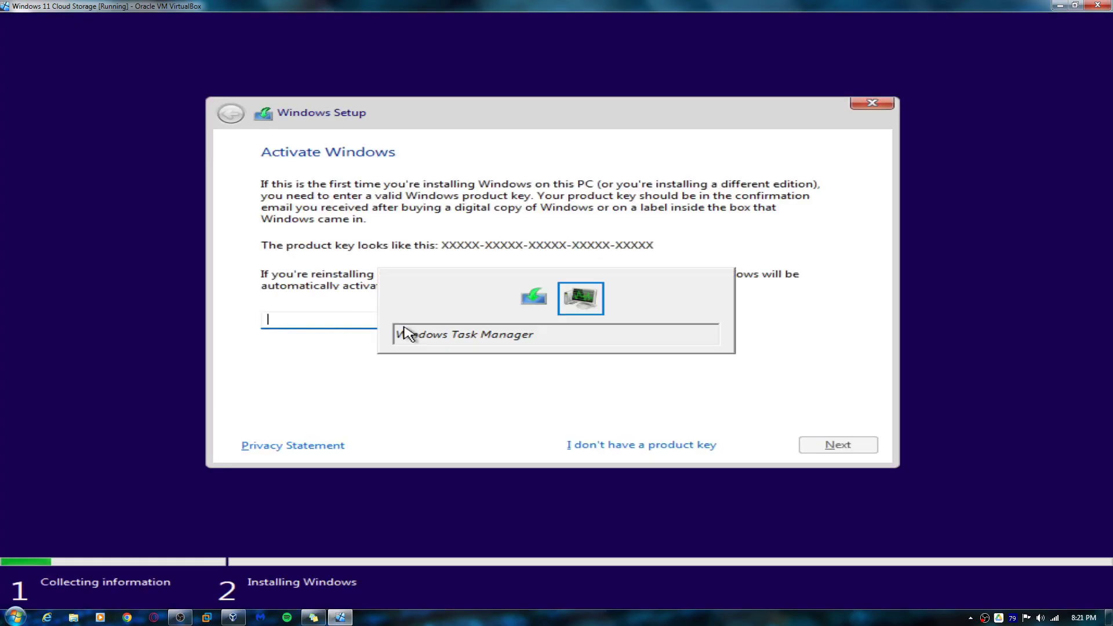
{"action": "left_click", "coordinate": [526, 308]}
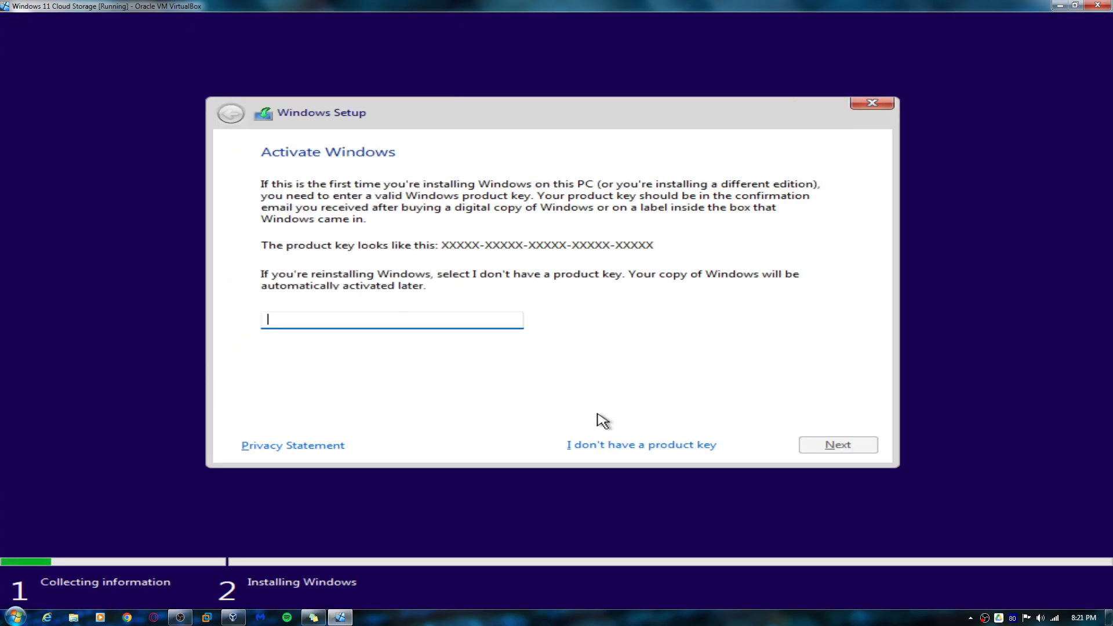
{"action": "left_click", "coordinate": [605, 445]}
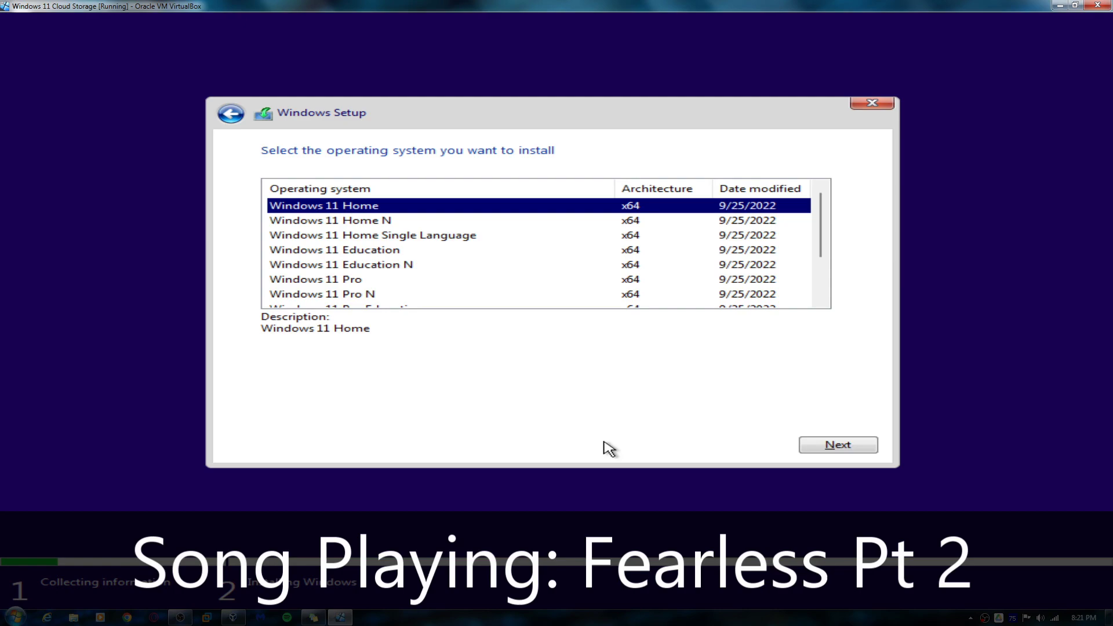
Choose Windows 11 Pro as the operating system to install and continue
{"action": "key", "text": "Down"}
{"action": "key", "text": "Down"}
{"action": "key", "text": "Down"}
{"action": "key", "text": "Down"}
{"action": "key", "text": "Down"}
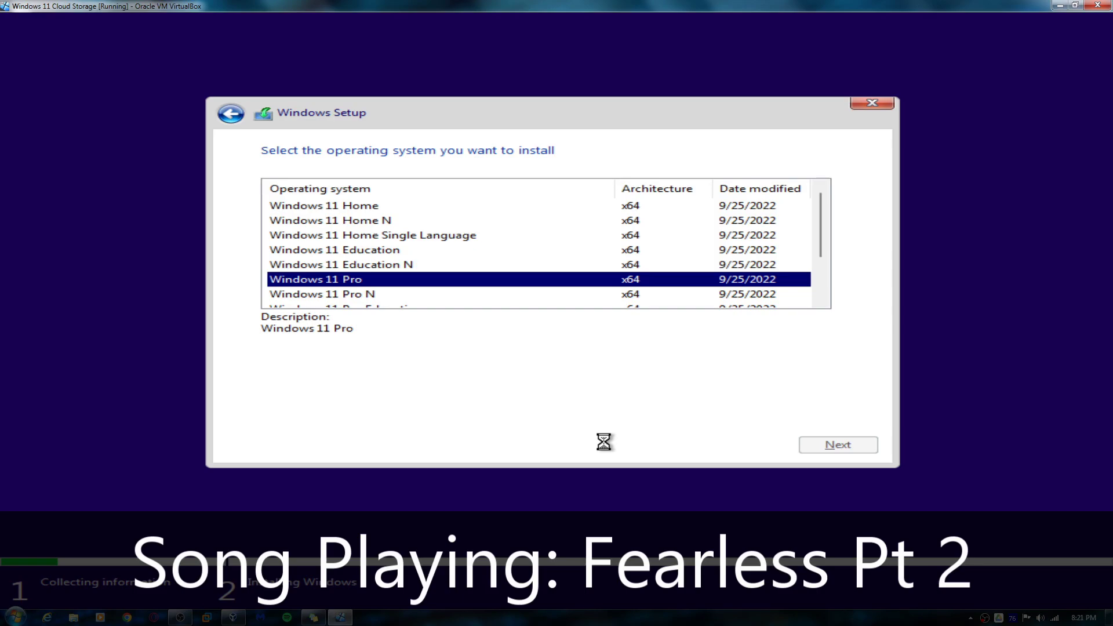
{"action": "key", "text": "Return"}
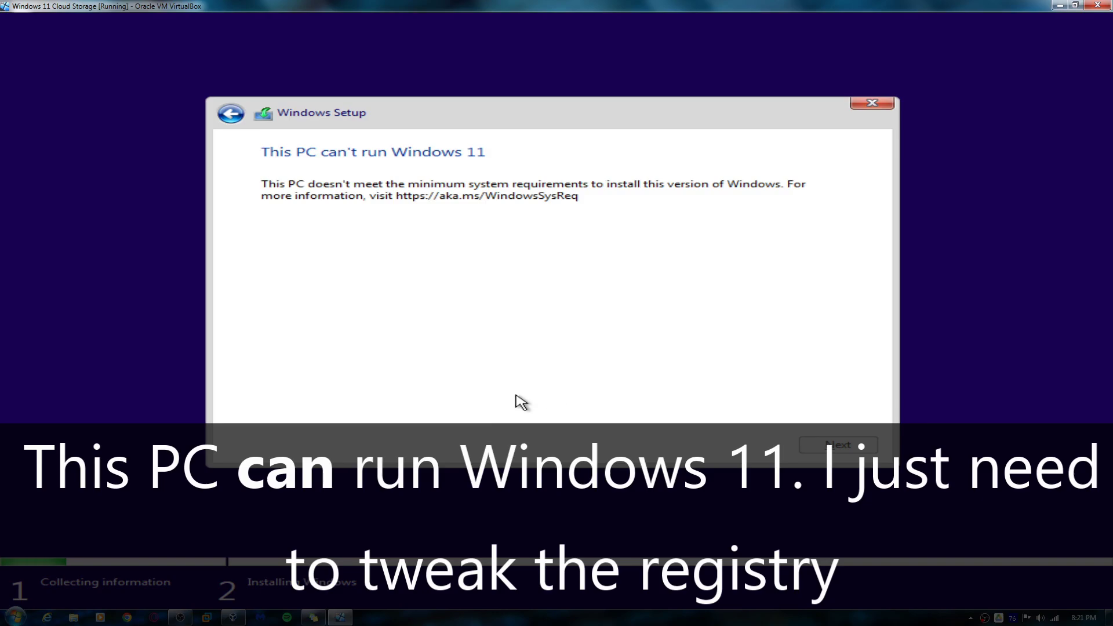
Launch regedit from a command prompt and move the Registry Editor window lower to uncover the setup page
{"action": "key", "text": "shift+F10"}
{"action": "type", "text": "regedit"}
{"action": "key", "text": "Return"}
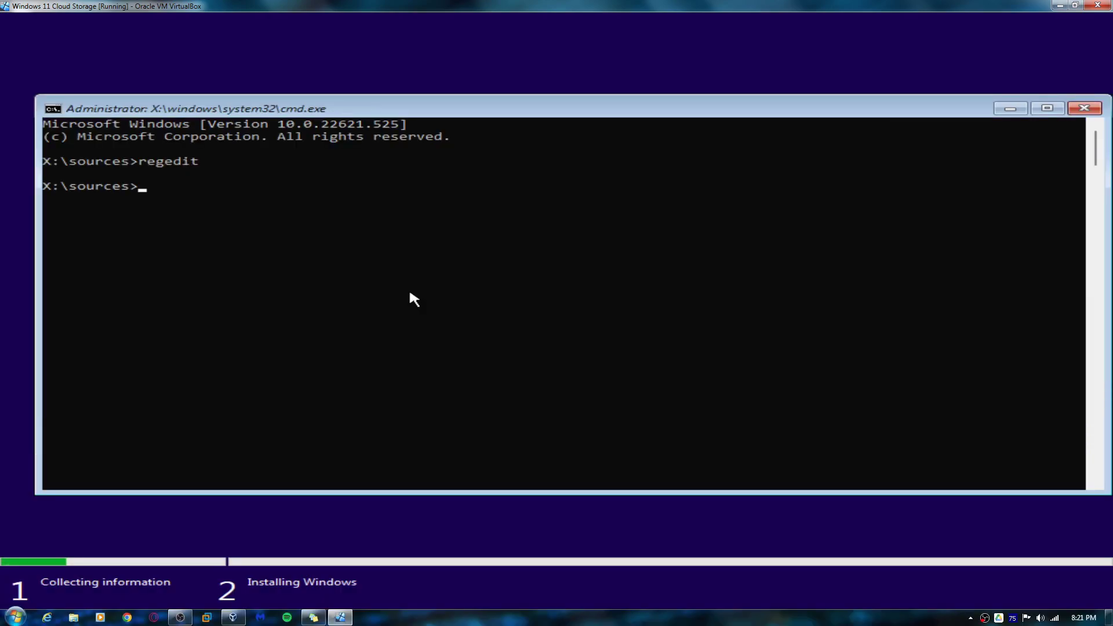
{"action": "left_click", "coordinate": [1083, 109]}
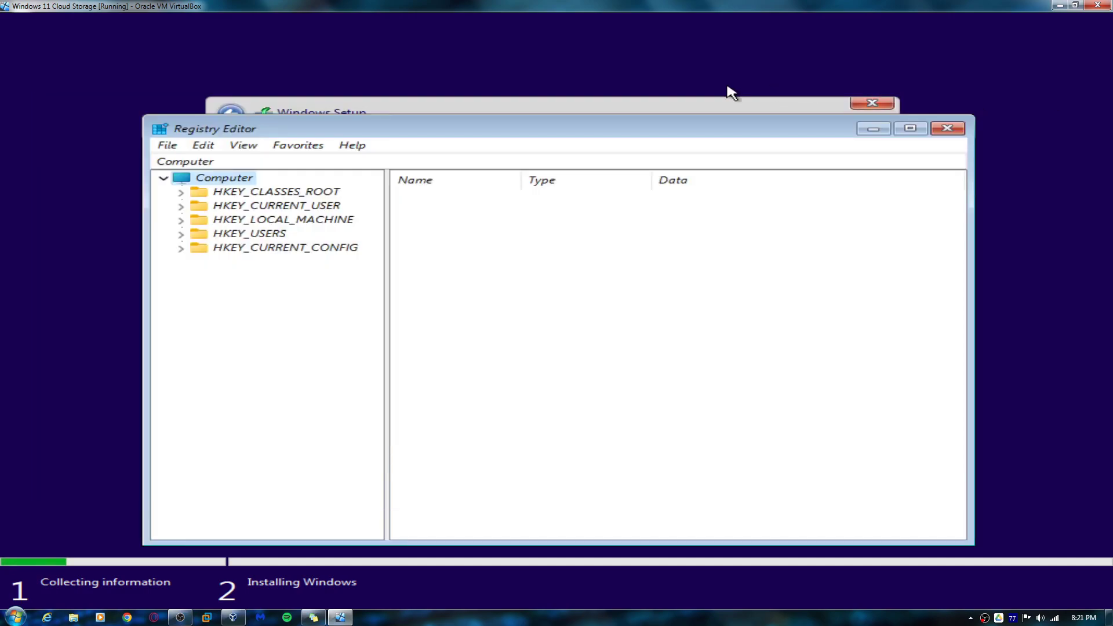
{"action": "left_click_drag", "start_coordinate": [566, 132], "coordinate": [585, 210]}
Navigate to the HKEY_LOCAL_MACHINE\SYSTEM\Setup key in the registry
{"action": "left_click", "coordinate": [266, 300]}
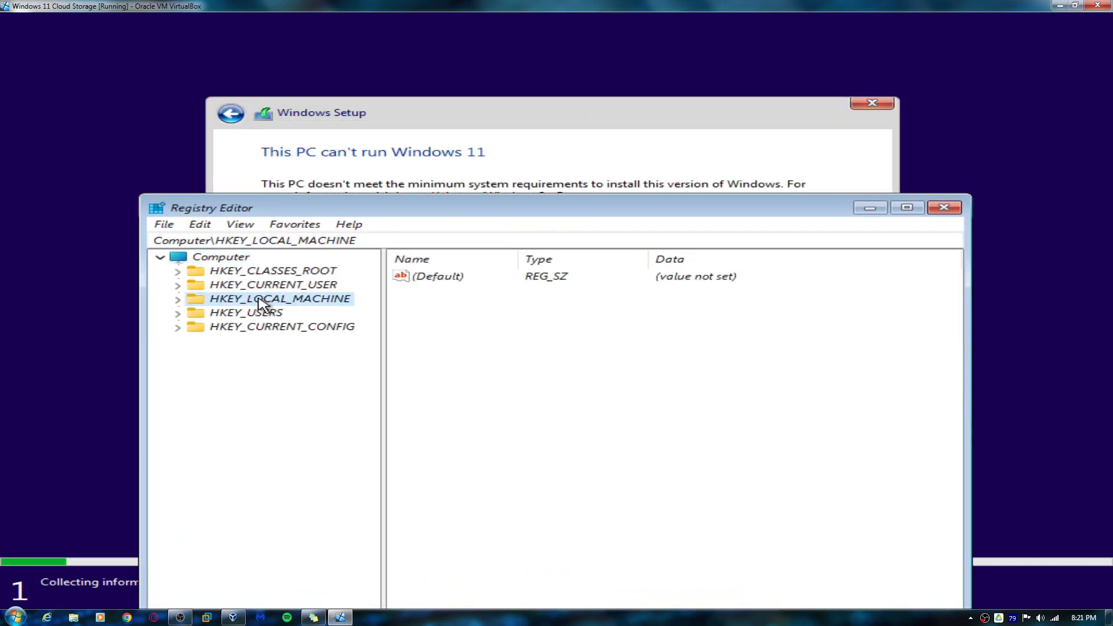
{"action": "double_click", "coordinate": [280, 299]}
{"action": "key", "text": "Down"}
{"action": "key", "text": "Down"}
{"action": "key", "text": "Down"}
{"action": "key", "text": "Down"}
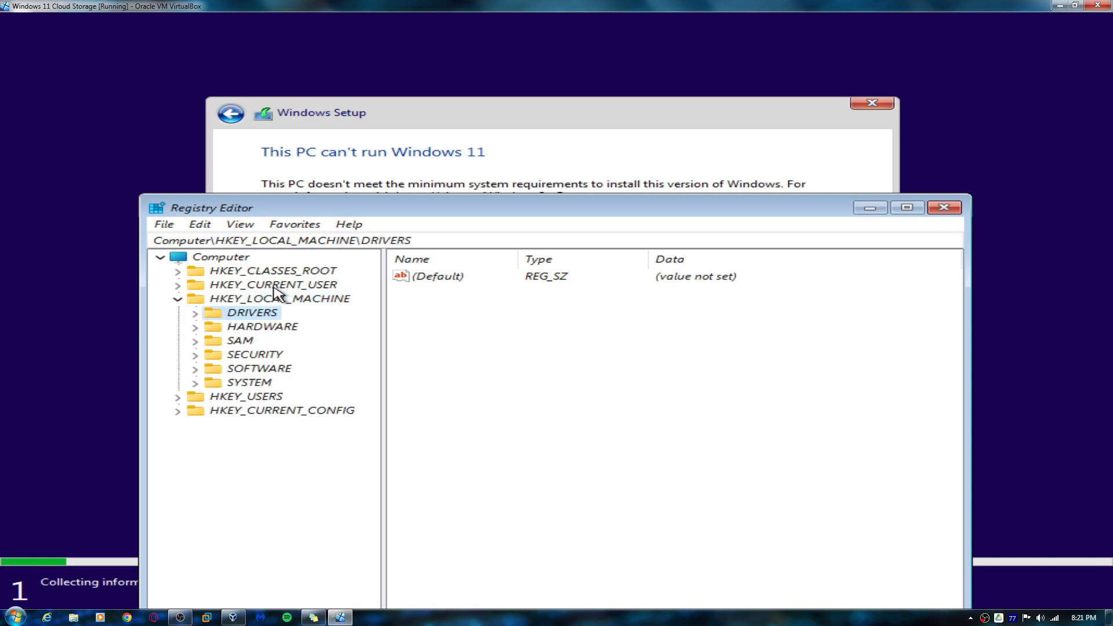
{"action": "key", "text": "Down"}
{"action": "key", "text": "Down"}
{"action": "key", "text": "Right"}
{"action": "key", "text": "Down"}
{"action": "key", "text": "Down"}
{"action": "key", "text": "Down"}
{"action": "key", "text": "Down"}
{"action": "key", "text": "Down"}
{"action": "key", "text": "Down"}
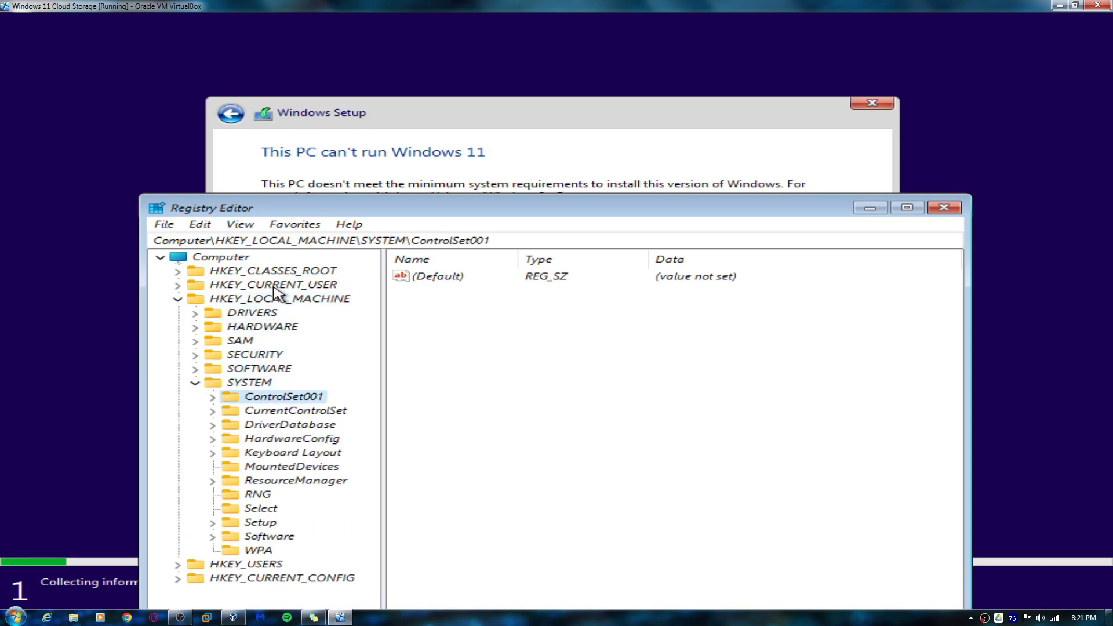
{"action": "key", "text": "Down"}
{"action": "key", "text": "Down"}
{"action": "key", "text": "Down"}
{"action": "key", "text": "Down"}
{"action": "key", "text": "Down"}
{"action": "key", "text": "Down"}
{"action": "key", "text": "Down"}
{"action": "key", "text": "Up"}
{"action": "key", "text": "Up"}
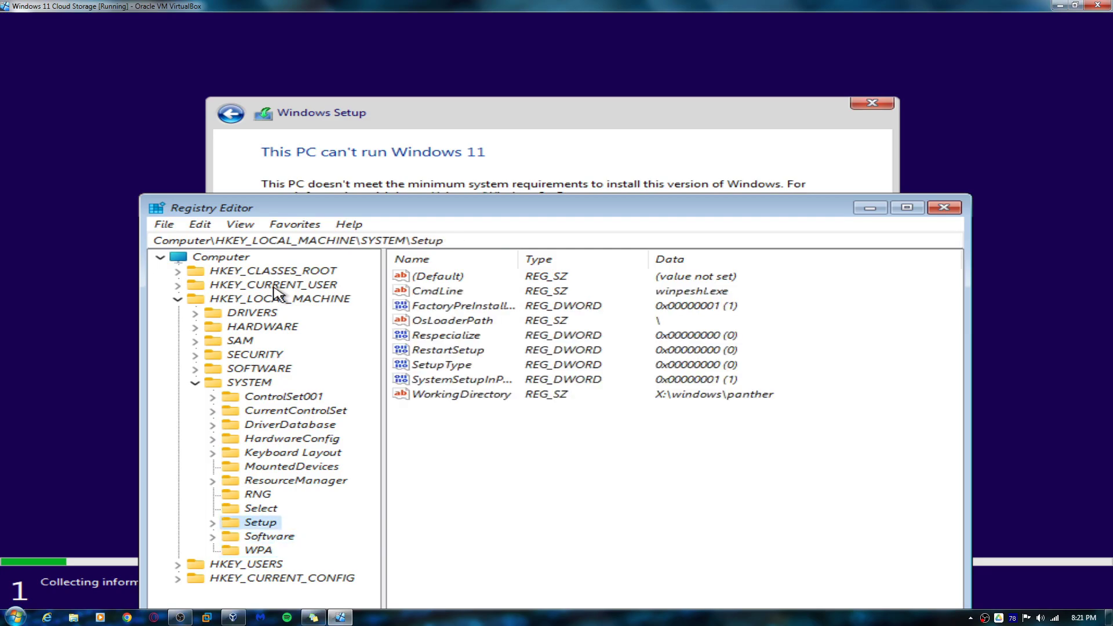
{"action": "key", "text": "Right"}
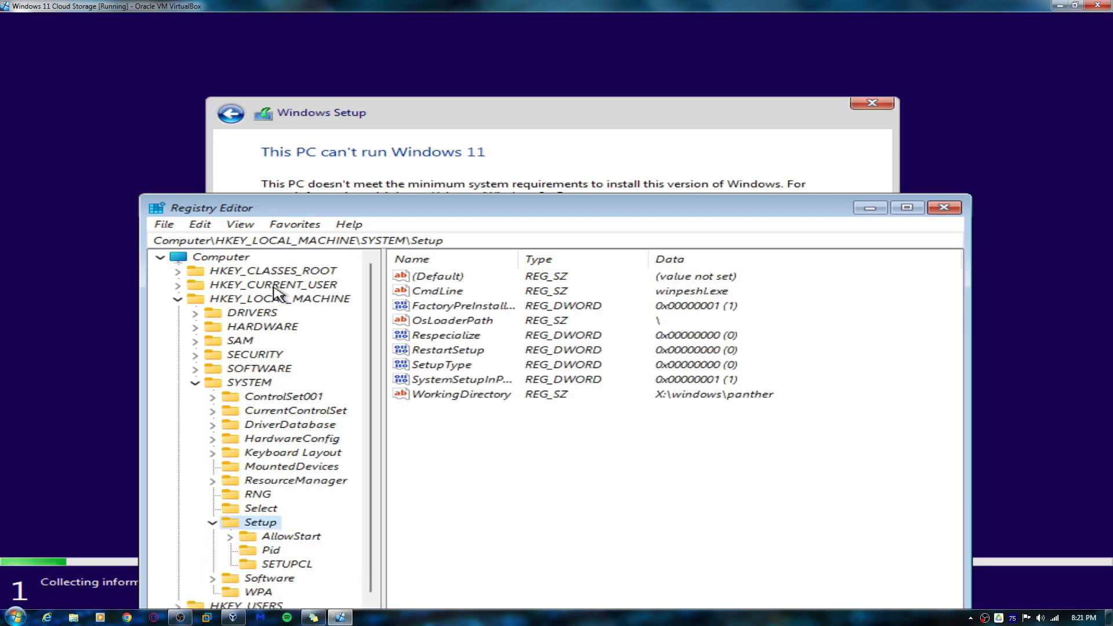
{"action": "double_click", "coordinate": [267, 523]}
Create a new key named LabConfig under the Setup key
{"action": "left_click", "coordinate": [548, 544]}
{"action": "right_click", "coordinate": [547, 544]}
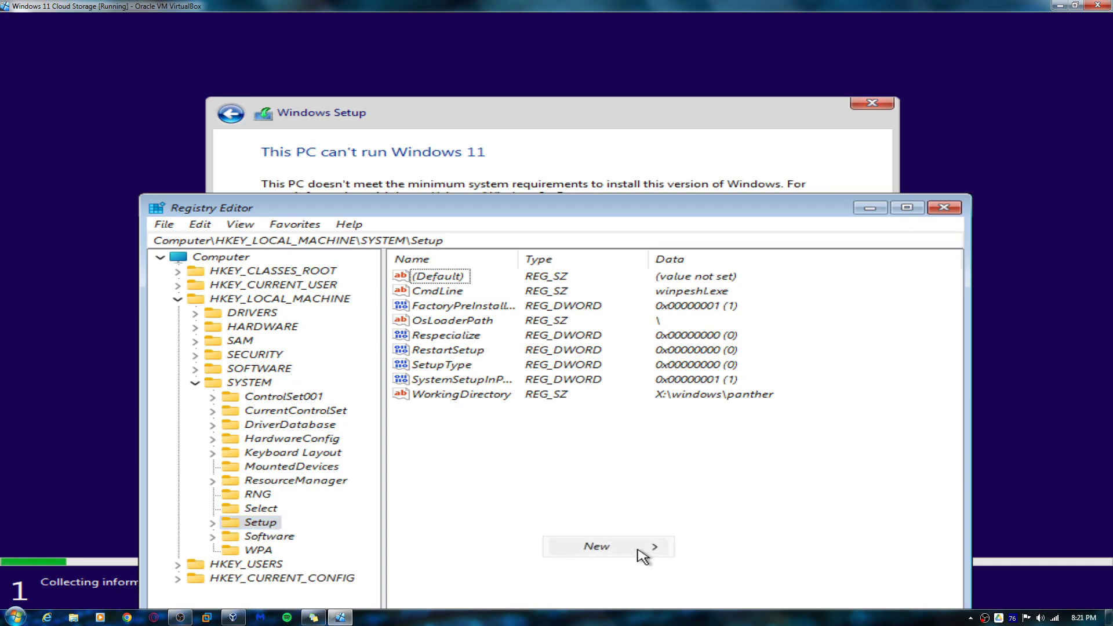
{"action": "mouse_move", "coordinate": [643, 548]}
{"action": "left_click", "coordinate": [719, 437]}
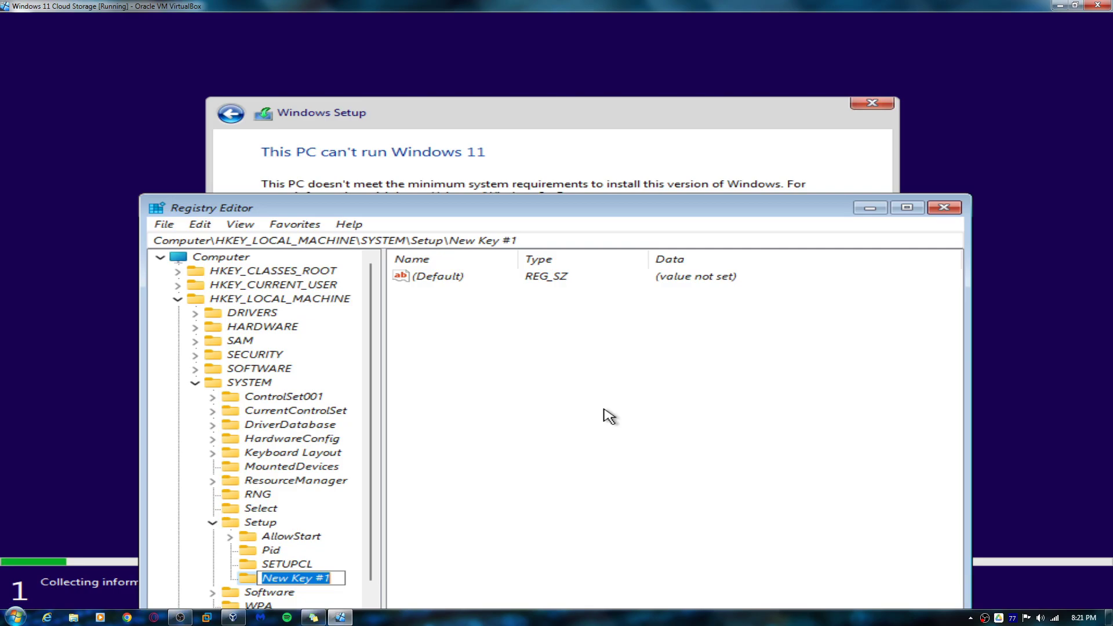
{"action": "type", "text": "LabCo"}
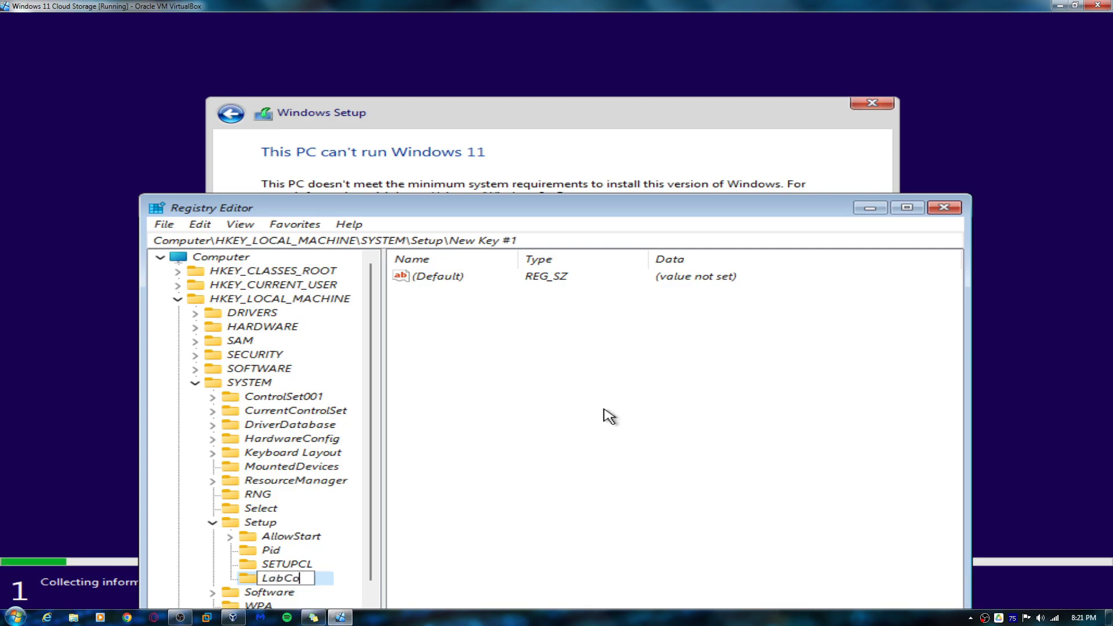
{"action": "type", "text": "nfig"}
{"action": "key", "text": "Return"}
Add a DWORD (32-bit) value named BypassTPMCheck to the LabConfig key and set its data to 1
{"action": "right_click", "coordinate": [603, 409]}
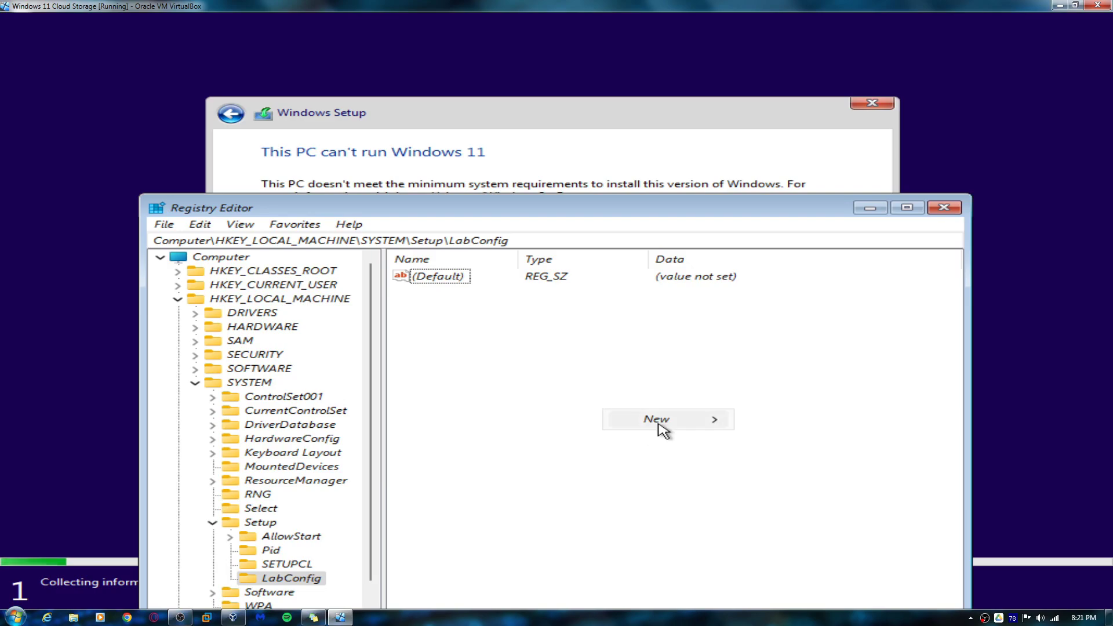
{"action": "mouse_move", "coordinate": [660, 427]}
{"action": "left_click", "coordinate": [807, 477]}
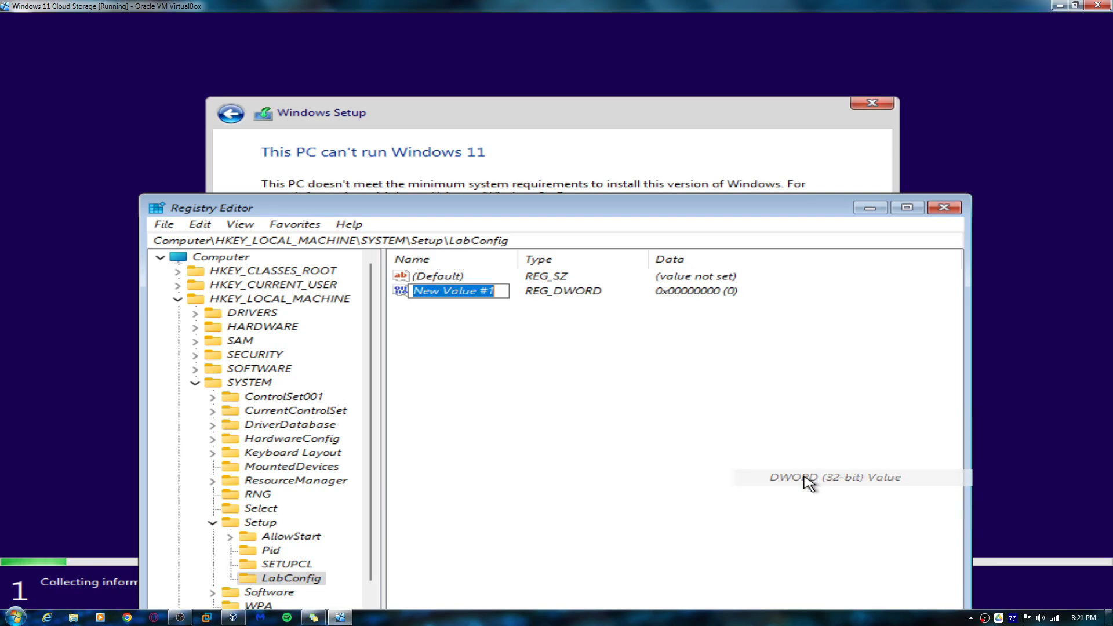
{"action": "type", "text": "Bypass"}
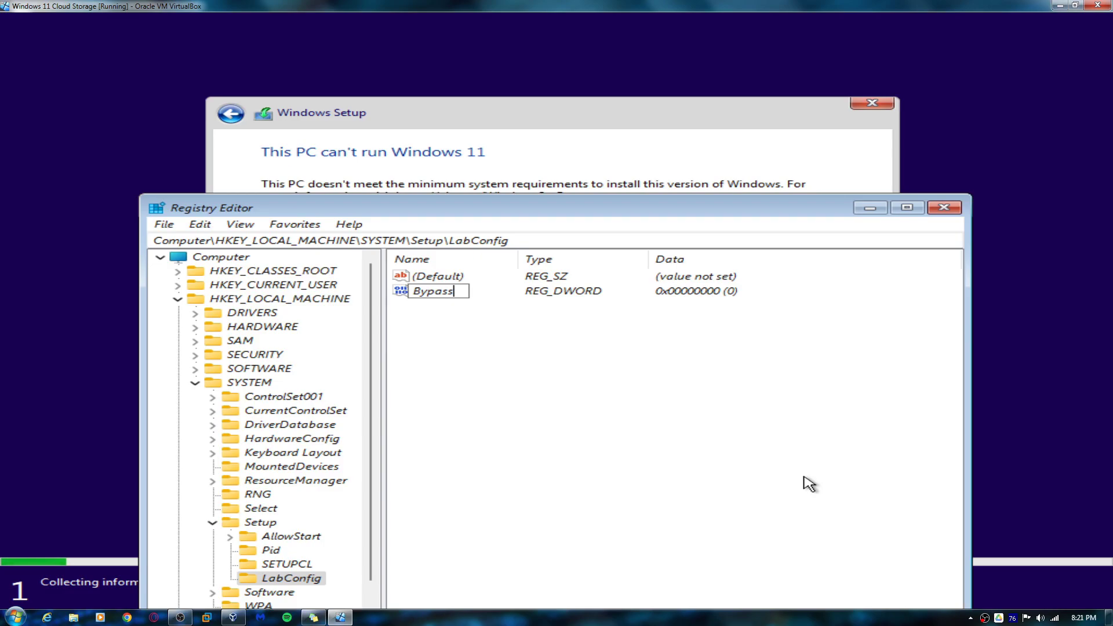
{"action": "type", "text": "TPMCheck"}
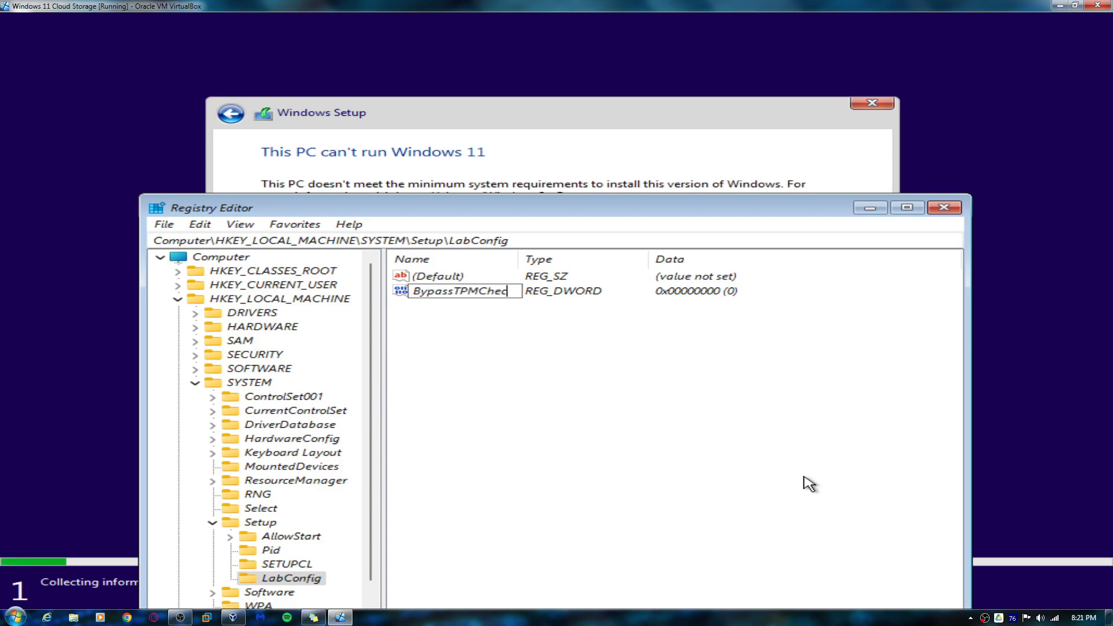
{"action": "key", "text": "Return"}
{"action": "key", "text": "Return"}
{"action": "type", "text": "1"}
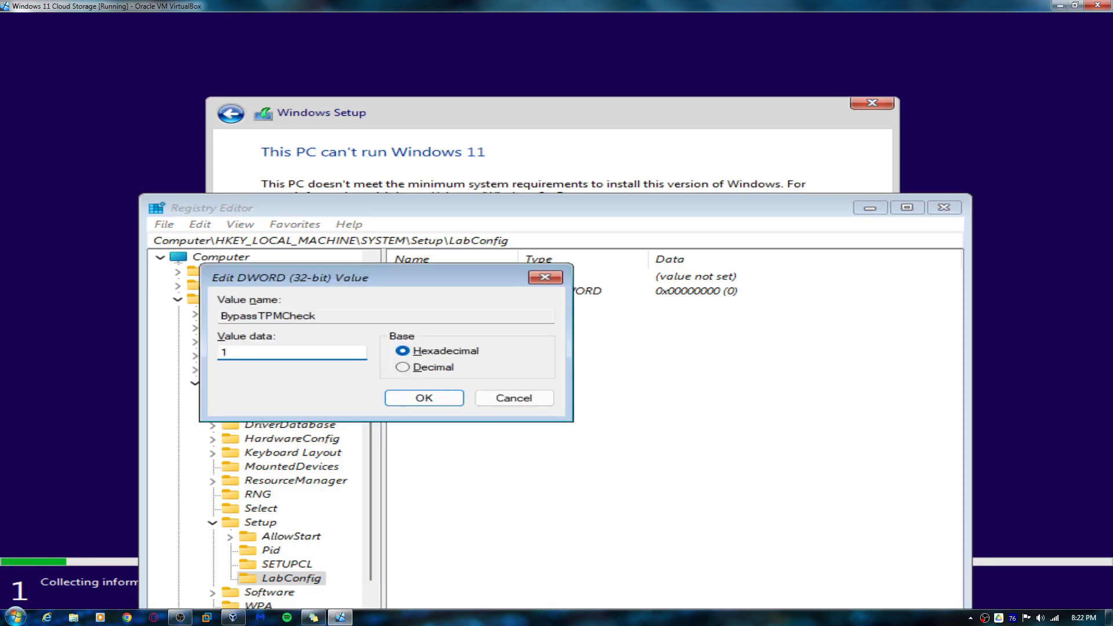
{"action": "key", "text": "Return"}
Add a DWORD (32-bit) value named BypassCPUCheck to the LabConfig key and set its data to 1
{"action": "right_click", "coordinate": [807, 481]}
{"action": "mouse_move", "coordinate": [853, 491]}
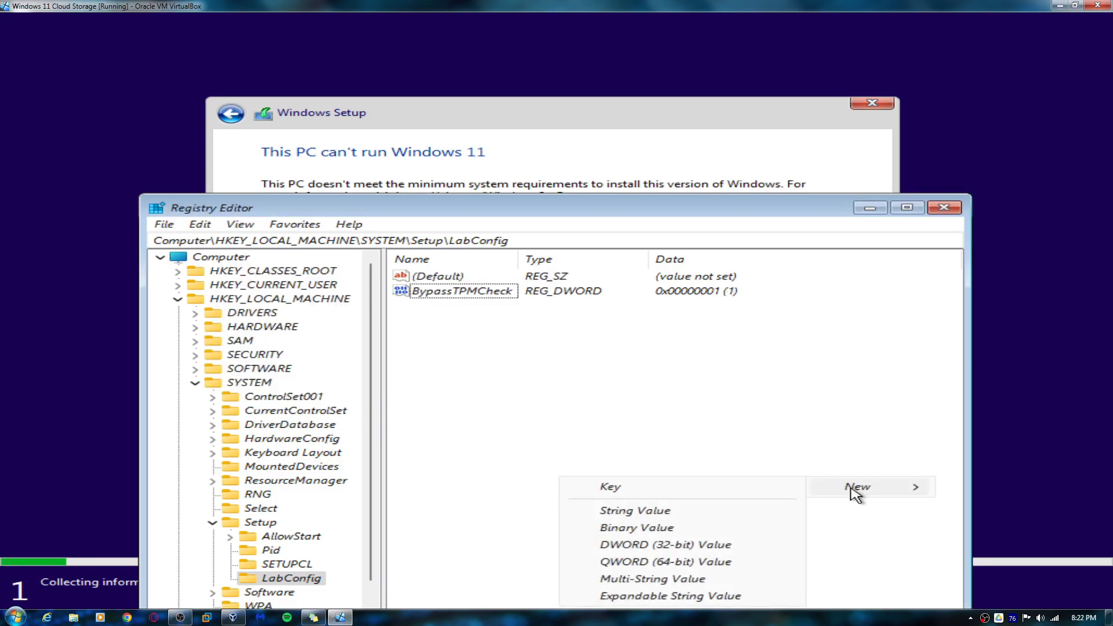
{"action": "left_click", "coordinate": [711, 545]}
{"action": "type", "text": "BypassCPU"}
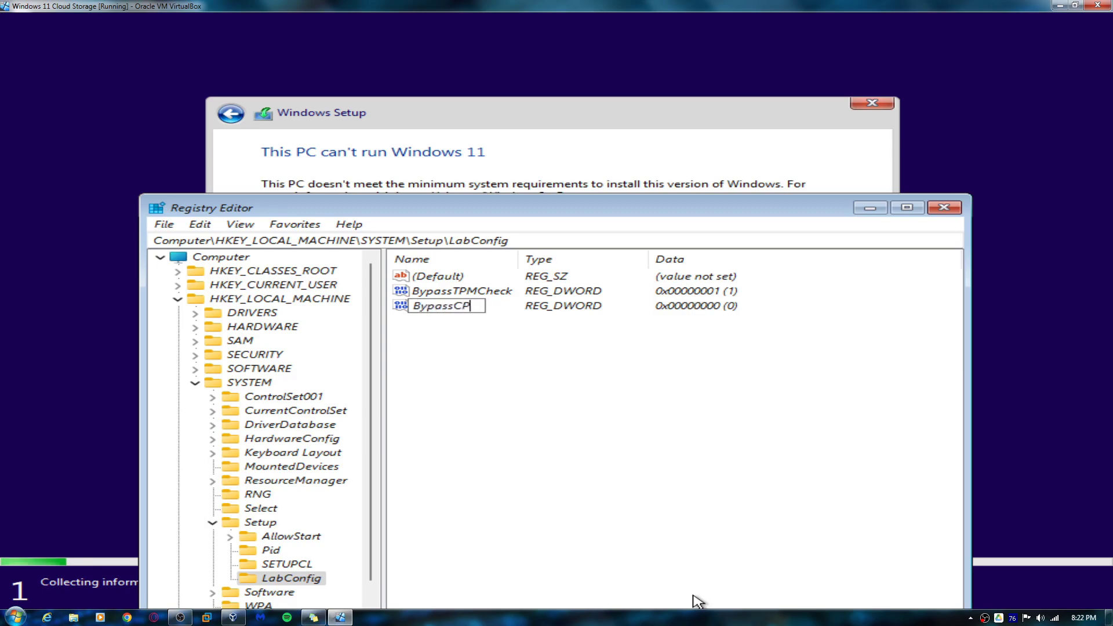
{"action": "key", "text": "Return"}
{"action": "key", "text": "Return"}
{"action": "type", "text": "1"}
{"action": "key", "text": "Return"}
Add a DWORD (32-bit) value named BypassSecureBootCheck to the LabConfig key and set its data to 1
{"action": "right_click", "coordinate": [542, 488]}
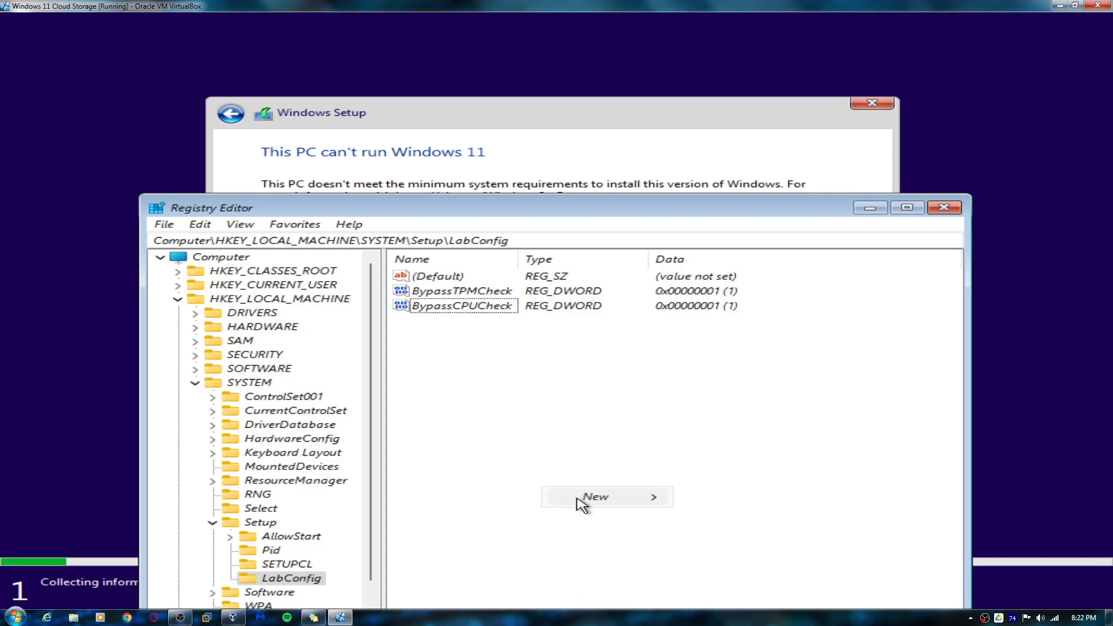
{"action": "mouse_move", "coordinate": [650, 497]}
{"action": "left_click", "coordinate": [826, 446]}
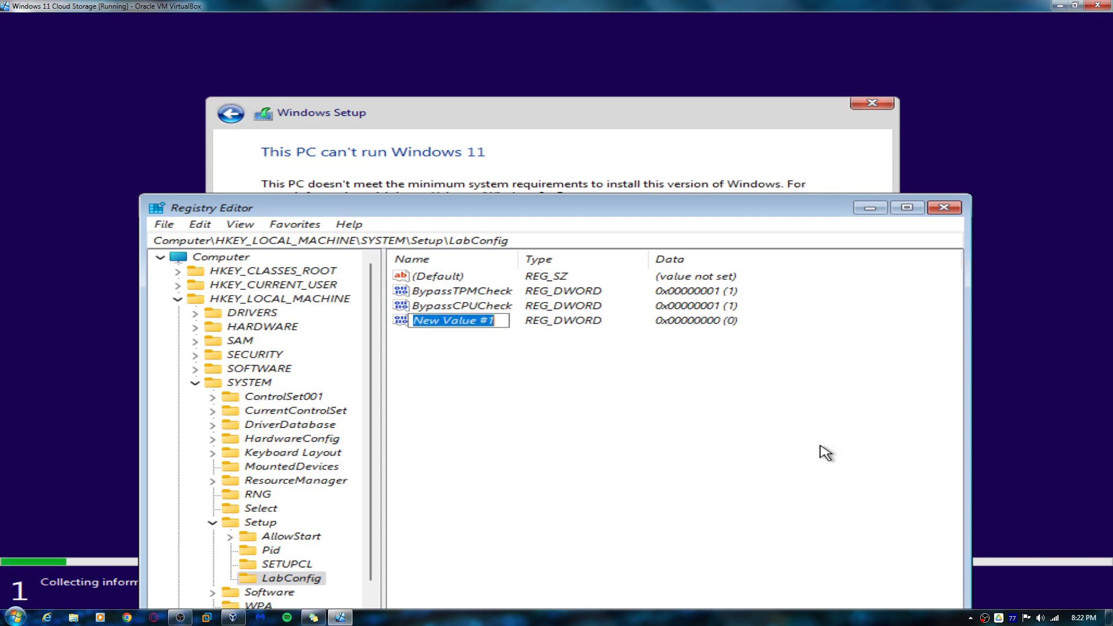
{"action": "type", "text": "BypassSecureBo"}
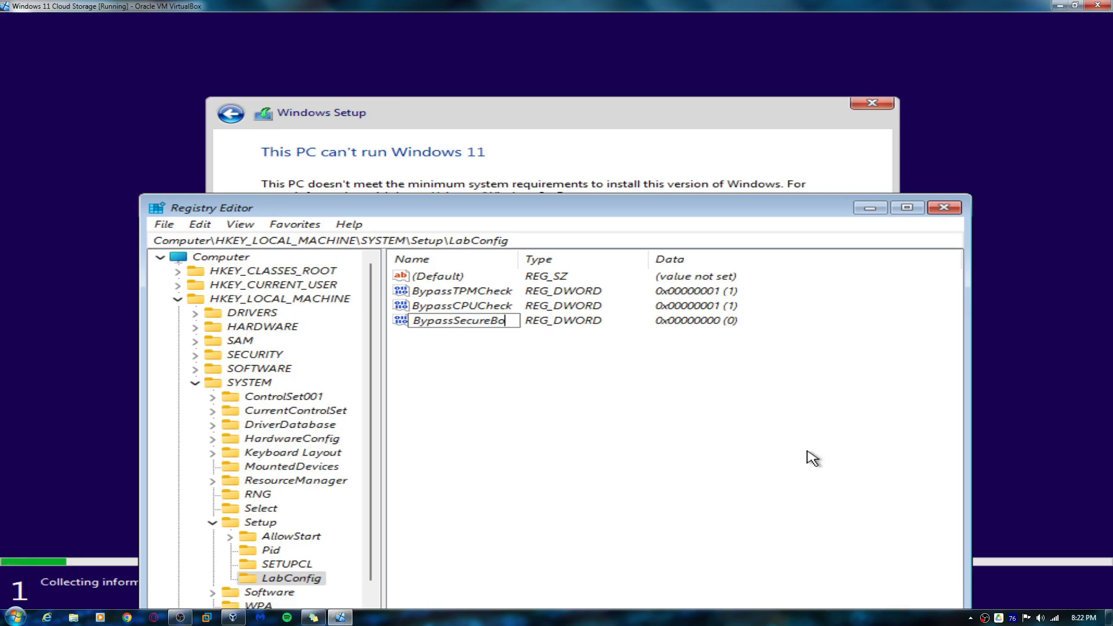
{"action": "type", "text": "otCheck"}
{"action": "key", "text": "Return"}
{"action": "key", "text": "Return"}
{"action": "type", "text": "1"}
{"action": "key", "text": "Return"}
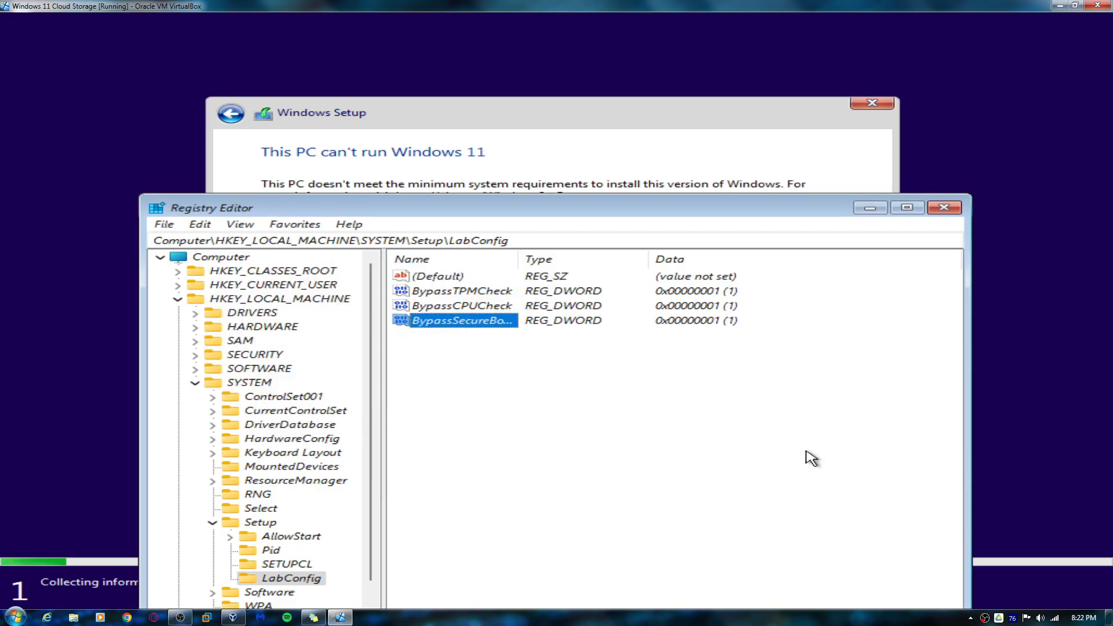
Add a DWORD (32-bit) value named BypassUEFICheck to the LabConfig key and set its data to 1
{"action": "right_click", "coordinate": [810, 458]}
{"action": "mouse_move", "coordinate": [839, 465]}
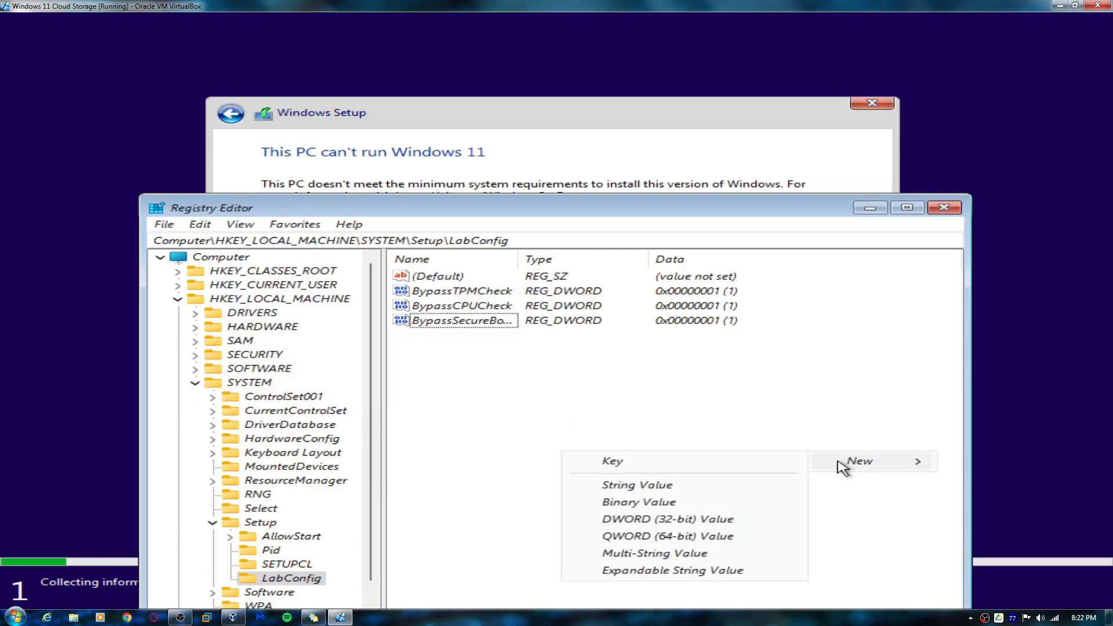
{"action": "left_click", "coordinate": [687, 518]}
{"action": "type", "text": "BypassUEFI"}
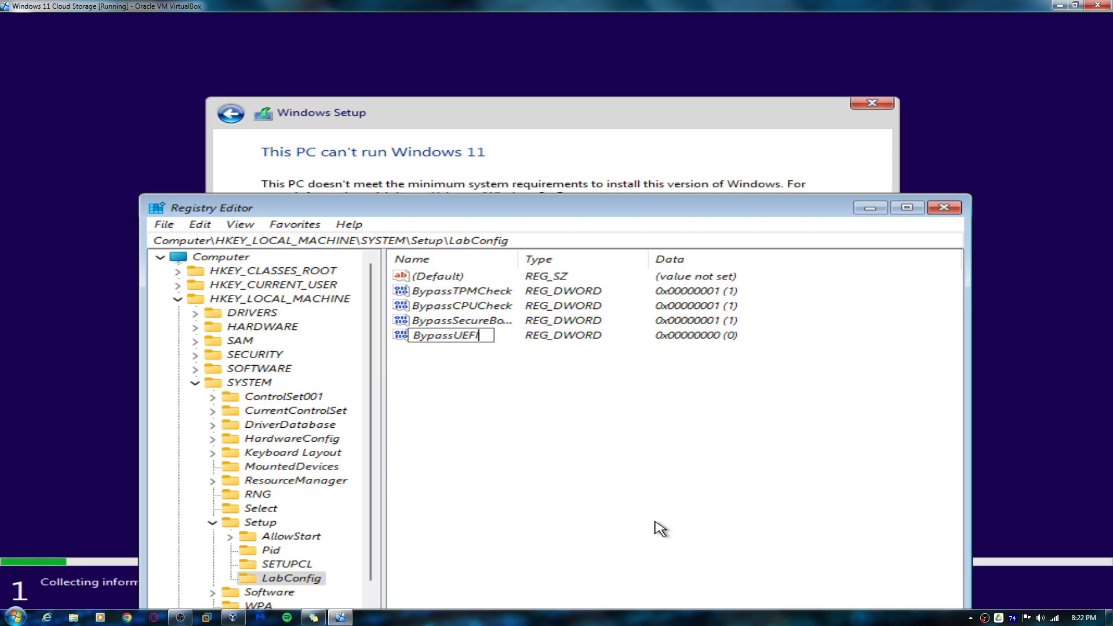
{"action": "type", "text": "Check"}
{"action": "key", "text": "Return"}
{"action": "key", "text": "Return"}
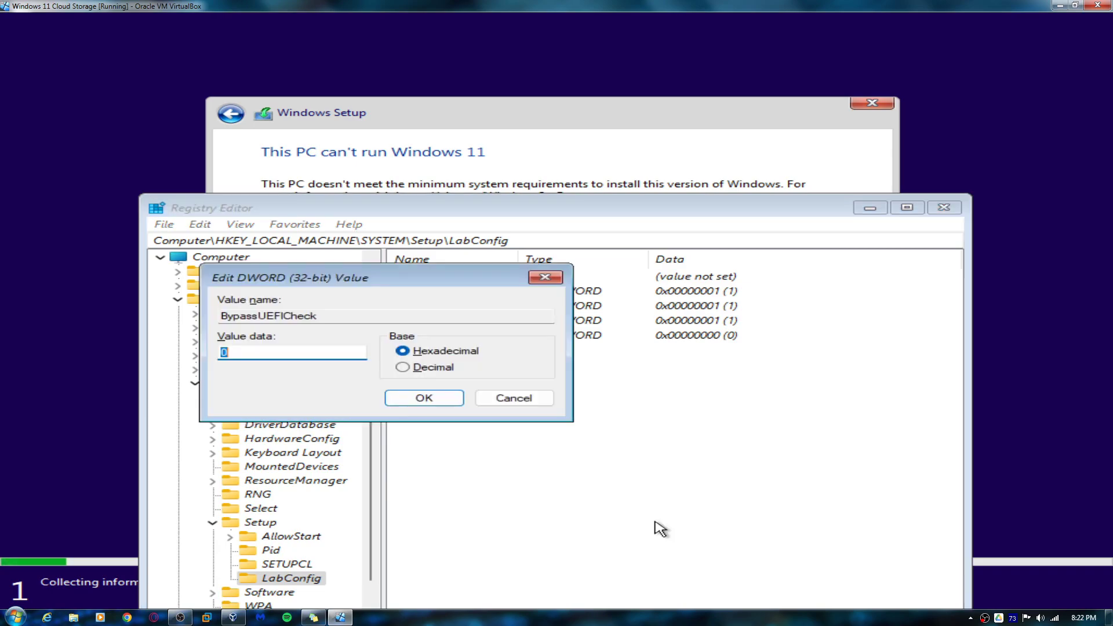
{"action": "type", "text": "1"}
{"action": "key", "text": "Return"}
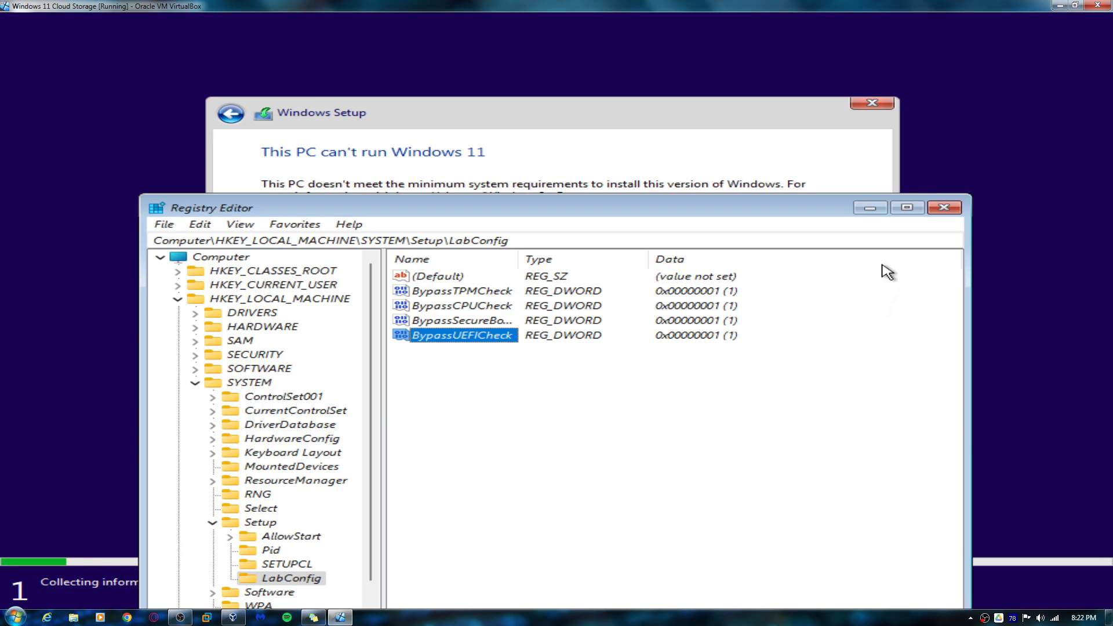
Close the Registry Editor and go back from the "This PC can't run Windows 11" page of Windows Setup
{"action": "left_click", "coordinate": [944, 207]}
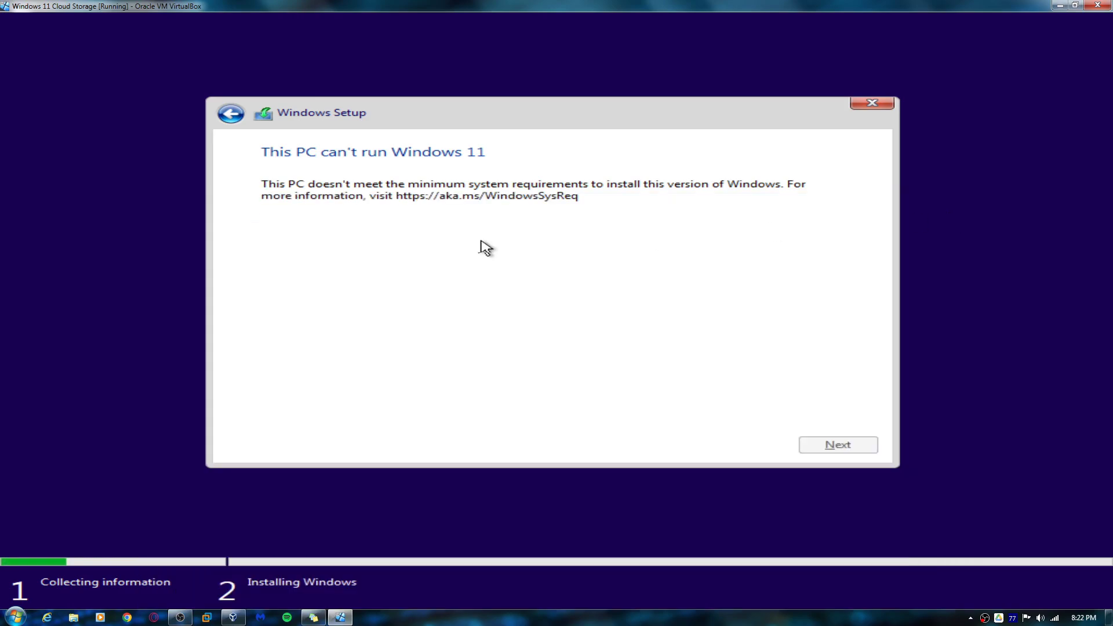
{"action": "left_click", "coordinate": [230, 113]}
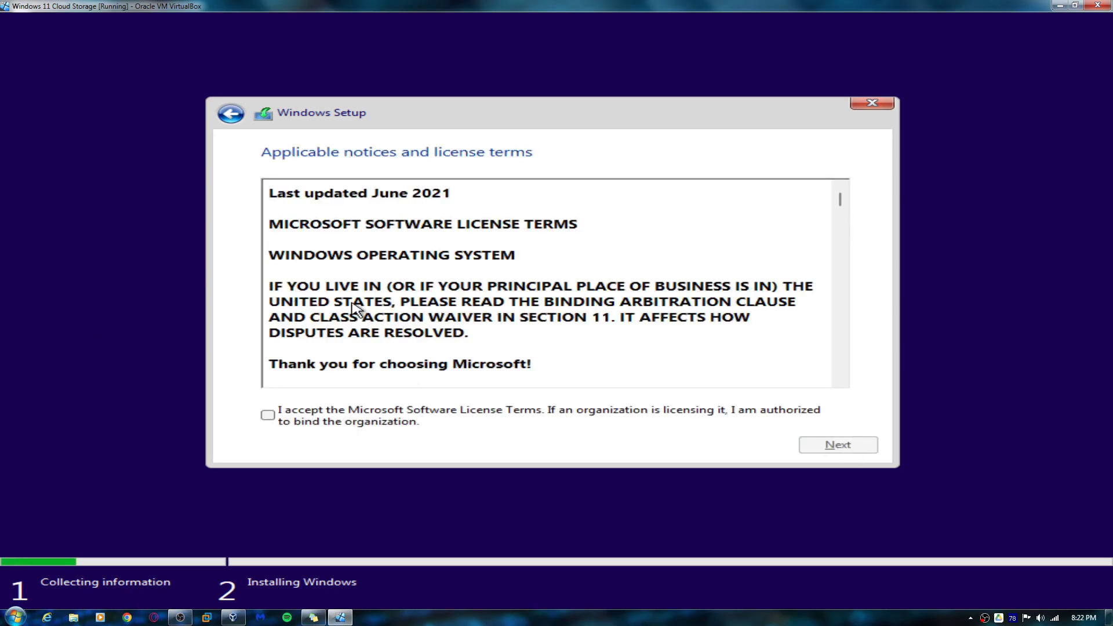
Open a command prompt over the license terms, run echo YES! and exit the prompt
{"action": "key", "text": "shift+F10"}
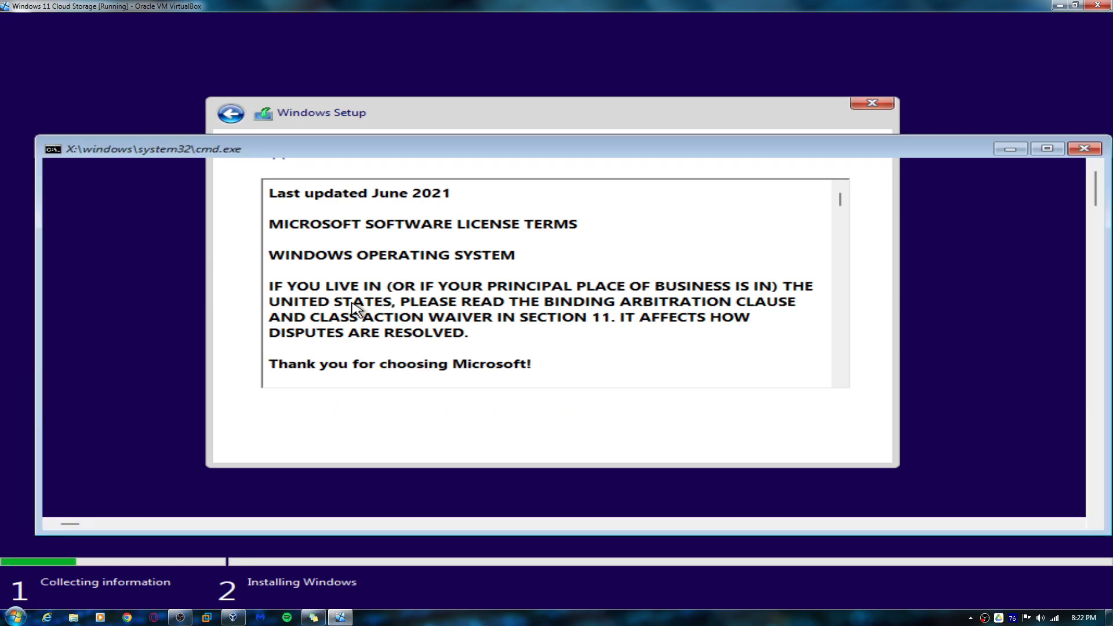
{"action": "type", "text": "YES!"}
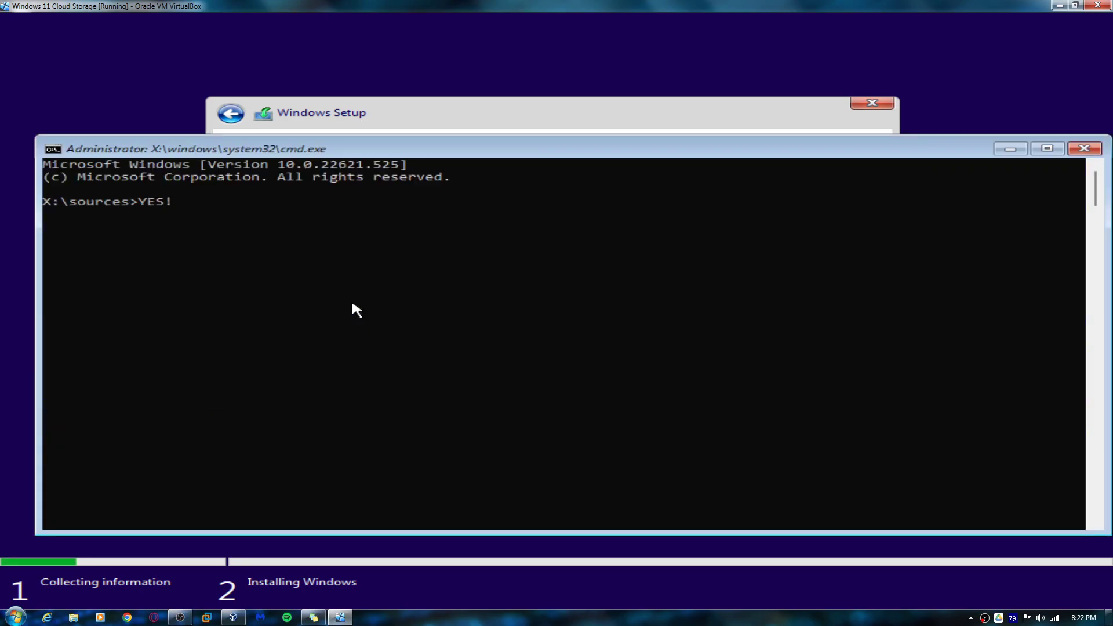
{"action": "key", "text": "Left"}
{"action": "key", "text": "Left"}
{"action": "type", "text": "echo"}
{"action": "key", "text": "Return"}
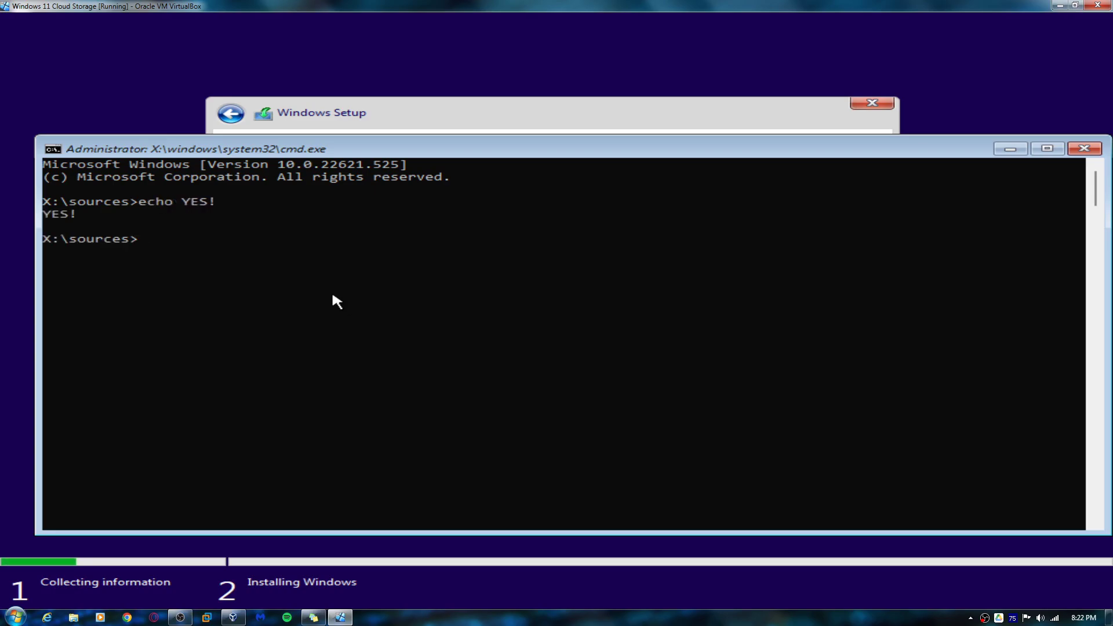
{"action": "type", "text": "exit"}
{"action": "key", "text": "Return"}
{"action": "key", "text": "alt+Tab"}
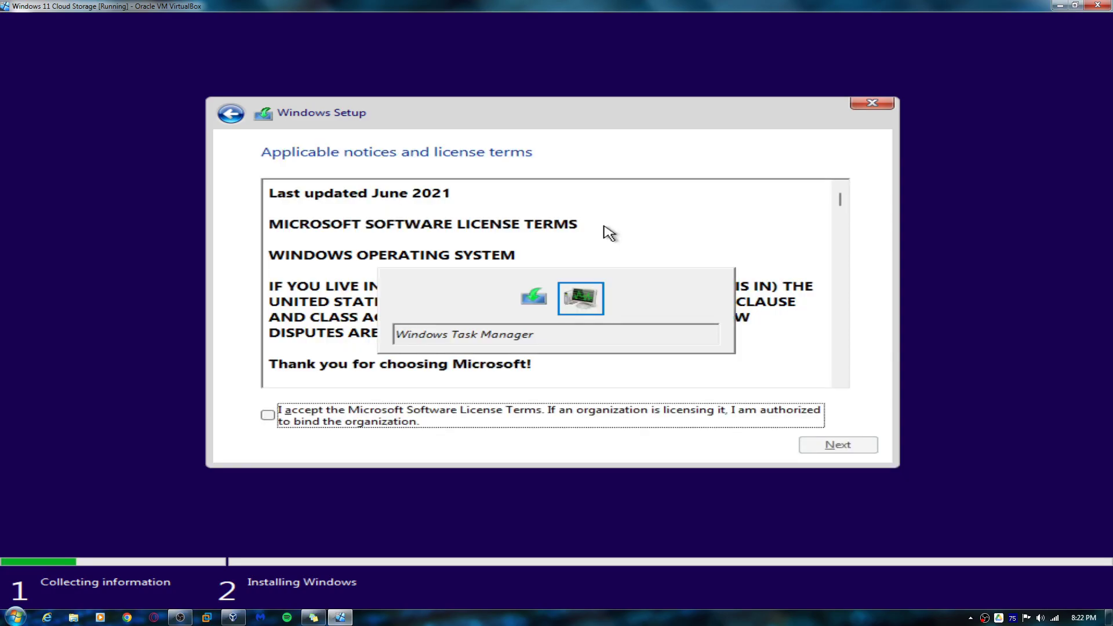
{"action": "key", "text": "alt+Tab"}
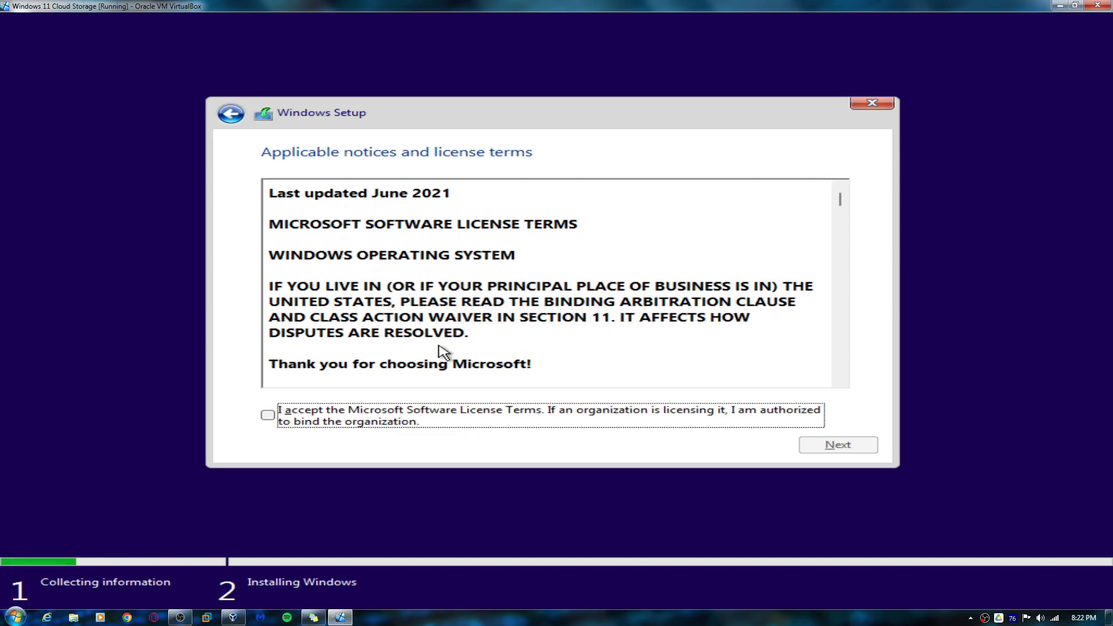
Accept the Microsoft Software License Terms and start installing Windows on the Drive 0 Unallocated Space
{"action": "scroll", "coordinate": [443, 351], "scroll_direction": "down", "scroll_amount": 15}
{"action": "scroll", "coordinate": [444, 351], "scroll_direction": "up", "scroll_amount": 5}
{"action": "scroll", "coordinate": [443, 351], "scroll_direction": "up", "scroll_amount": 5}
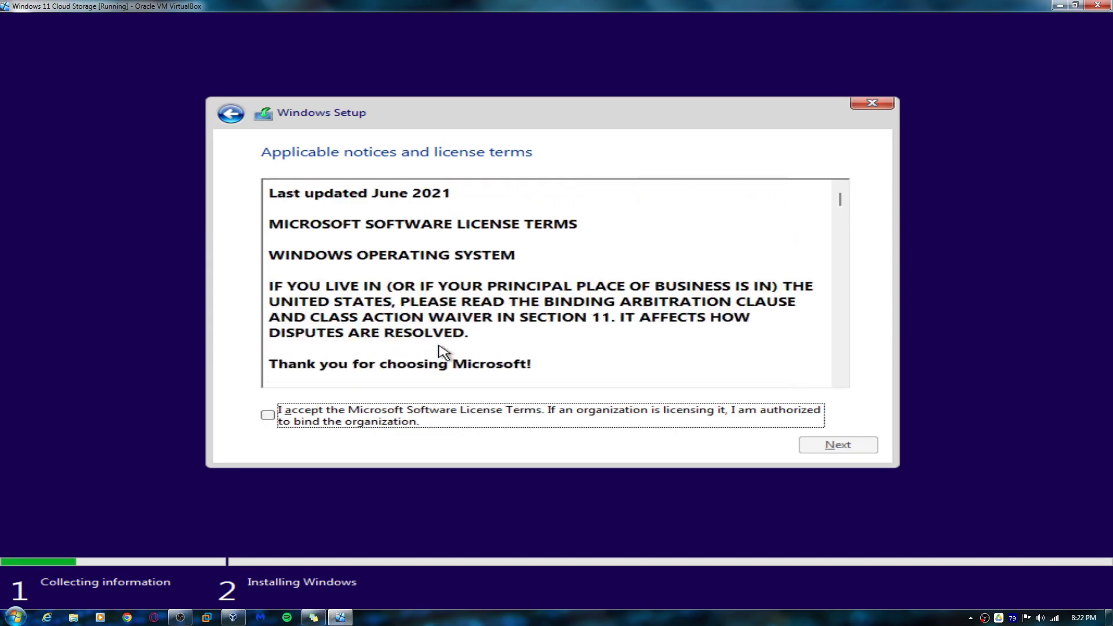
{"action": "left_click", "coordinate": [369, 421]}
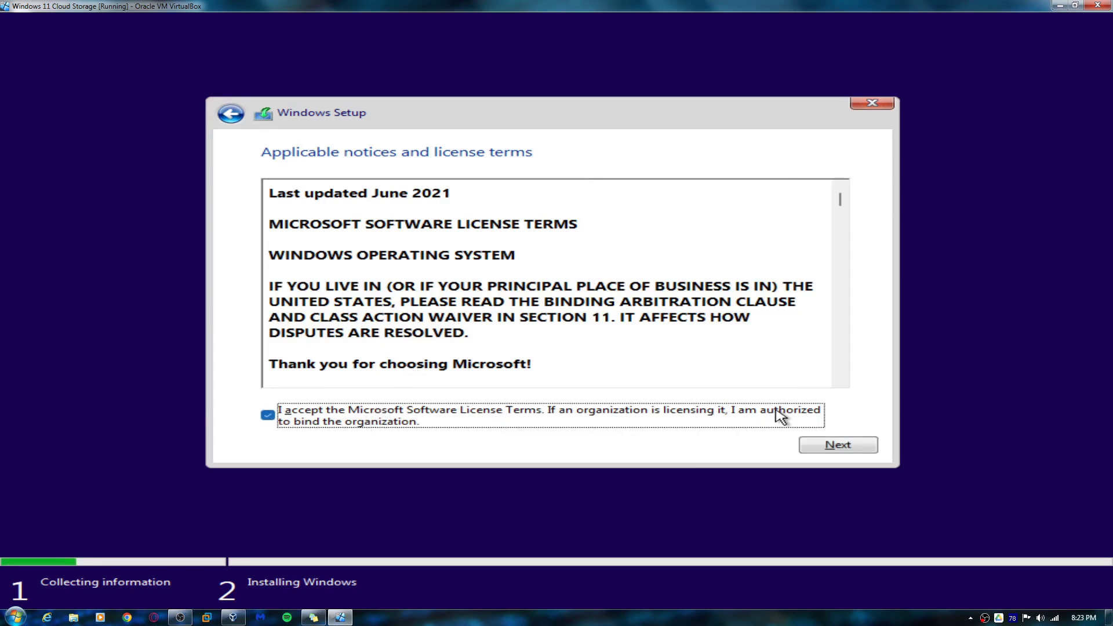
{"action": "left_click", "coordinate": [842, 443]}
{"action": "left_click", "coordinate": [547, 337]}
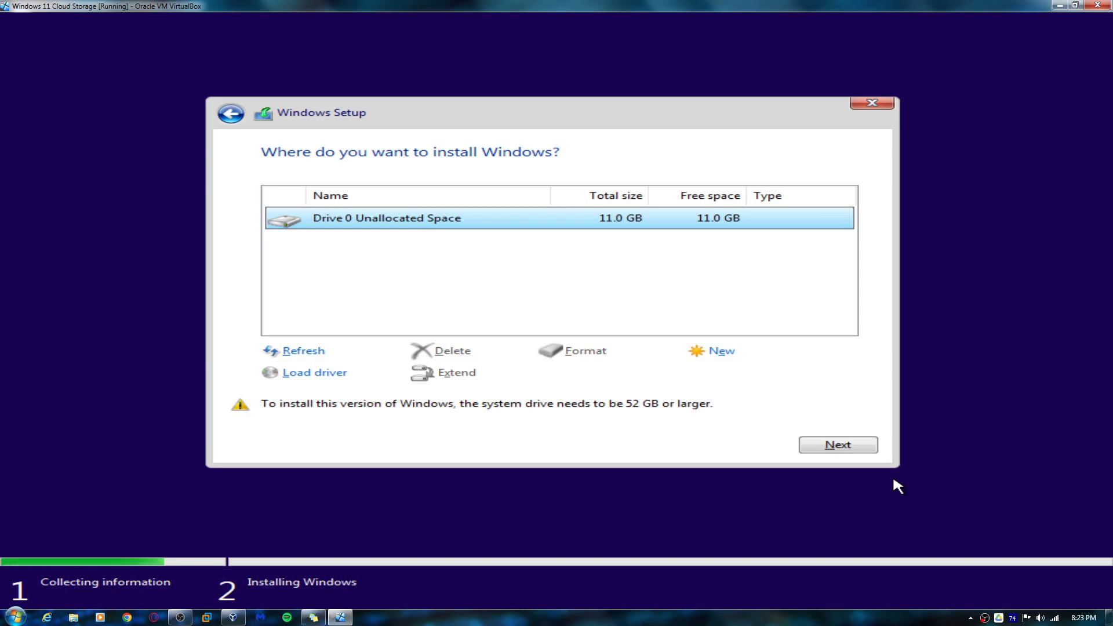
{"action": "left_click", "coordinate": [829, 444]}
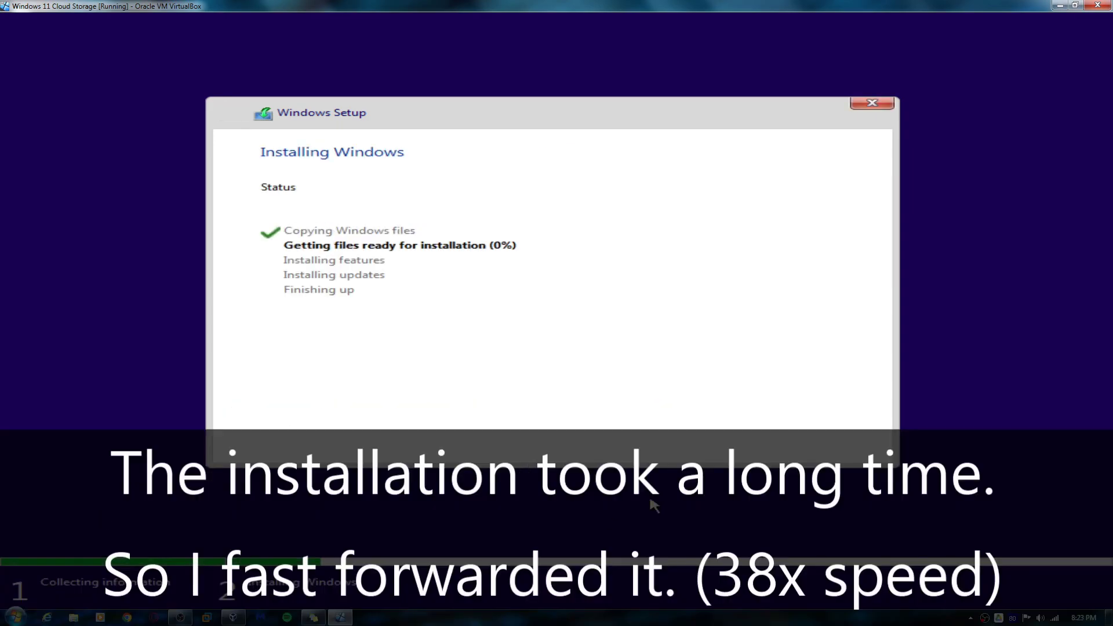
Open a command prompt and enter echo This is my first time installing Windows 11 on a clean drive!
{"action": "key", "text": "shift+F10"}
{"action": "type", "text": "echo This is my first time installing Windows 11 on a clean drive!"}
Open Task Manager and arrange the guest and host Task Manager windows side by side below the installation status
{"action": "key", "text": "ctrl+shift+Escape"}
{"action": "right_click", "coordinate": [666, 221]}
{"action": "left_click_drag", "start_coordinate": [405, 321], "coordinate": [525, 318]}
{"action": "left_click_drag", "start_coordinate": [753, 192], "coordinate": [142, 319]}
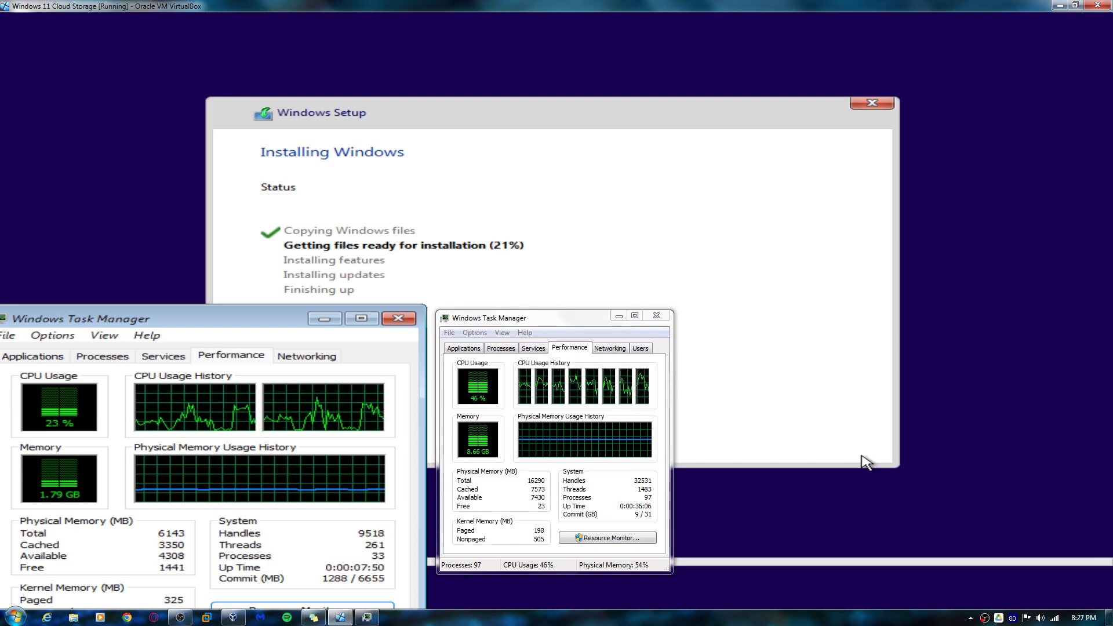
{"action": "left_click_drag", "start_coordinate": [493, 318], "coordinate": [506, 345]}
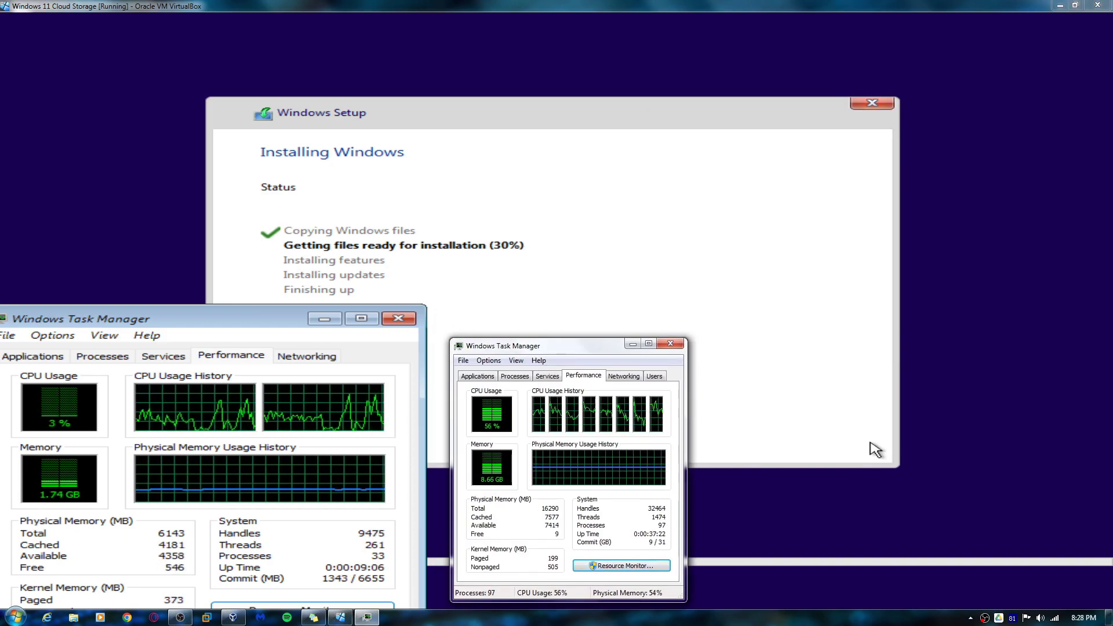
{"action": "left_click", "coordinate": [865, 462]}
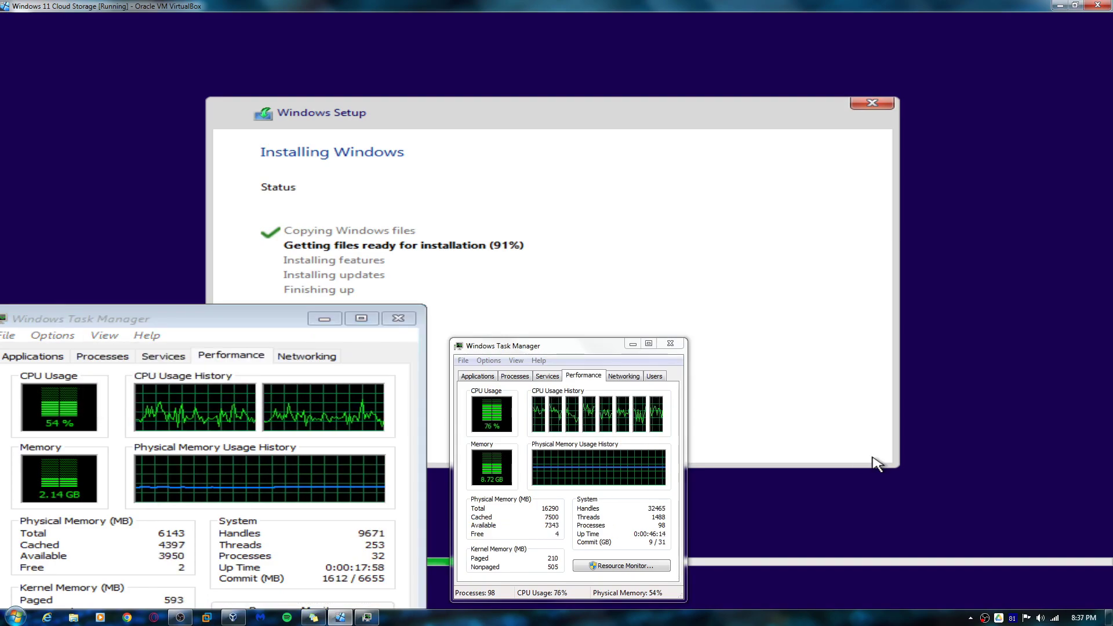
Open command prompts during the installation to run whoami and launch Task Manager with taskmgr
{"action": "key", "text": "shift+F10"}
{"action": "type", "text": "whoami"}
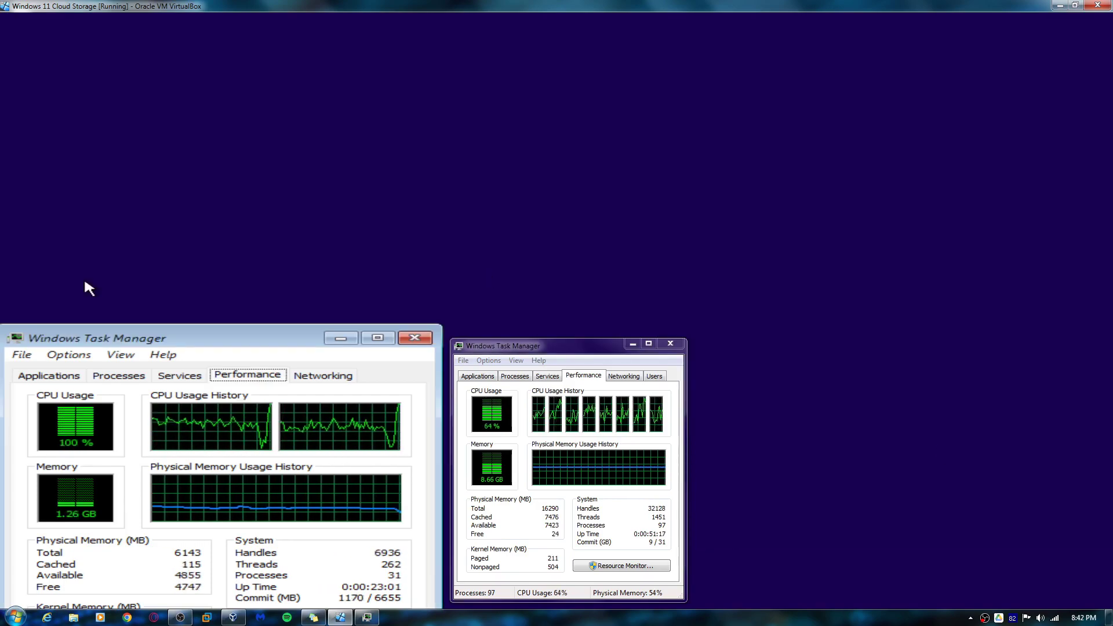
{"action": "key", "text": "shift+F10"}
{"action": "type", "text": "this is taking a long time..."}
{"action": "key", "text": "Return"}
{"action": "type", "text": "taskmgr"}
{"action": "key", "text": "Return"}
{"action": "type", "text": "whoami"}
{"action": "key", "text": "Return"}
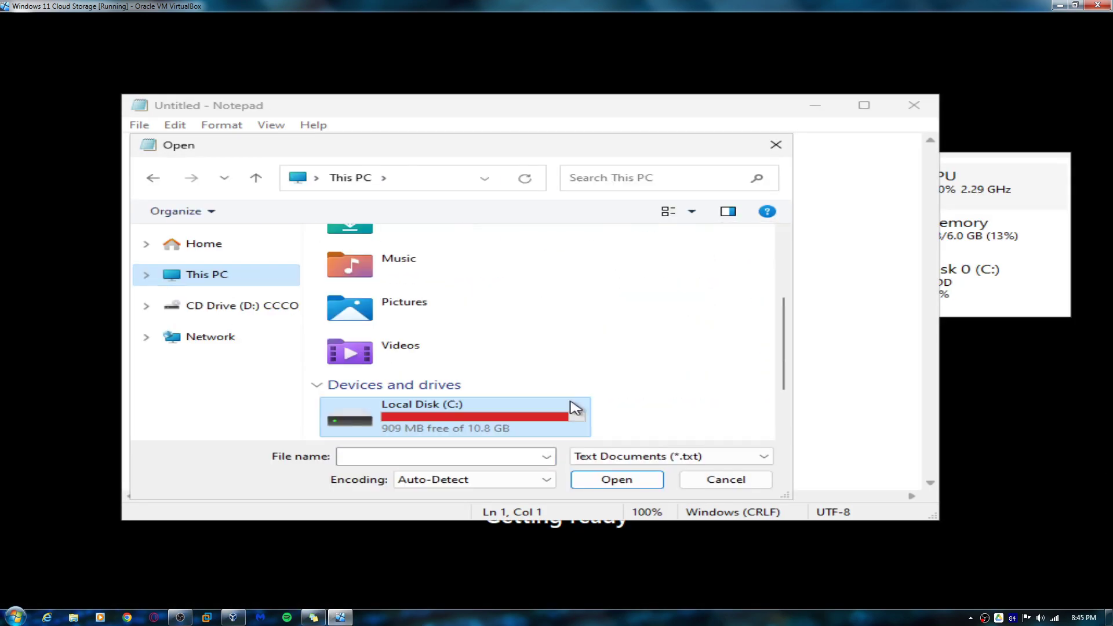
Examine the CPU, memory and disk usage in the guest and host Task Managers while Windows gets ready
{"action": "double_click", "coordinate": [971, 206]}
{"action": "key", "text": "Delete"}
{"action": "left_click", "coordinate": [624, 342]}
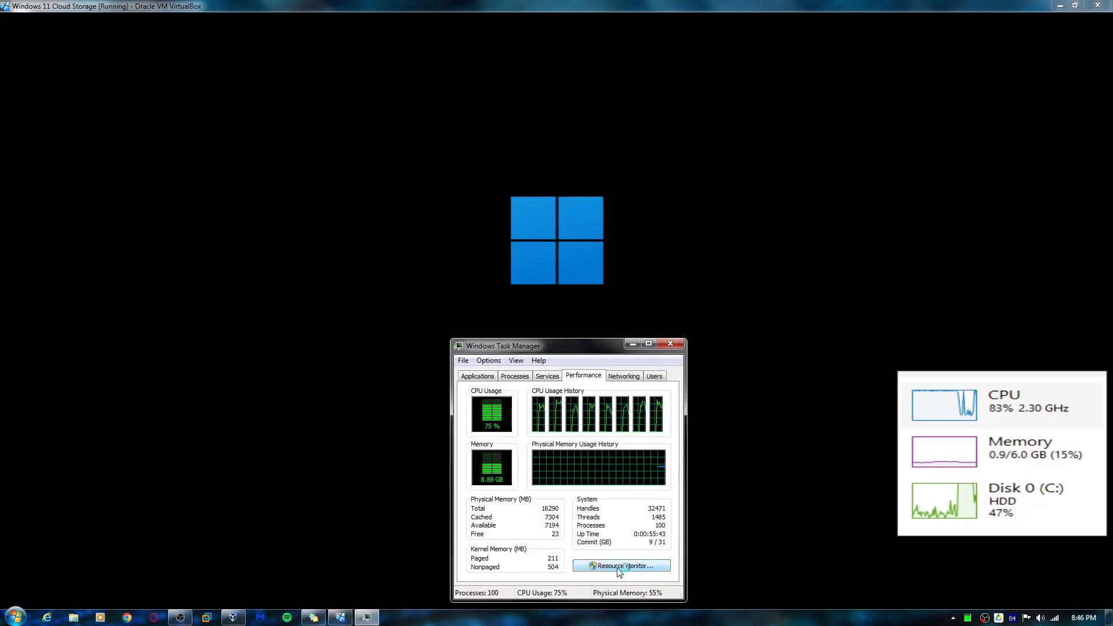
{"action": "left_click", "coordinate": [902, 499]}
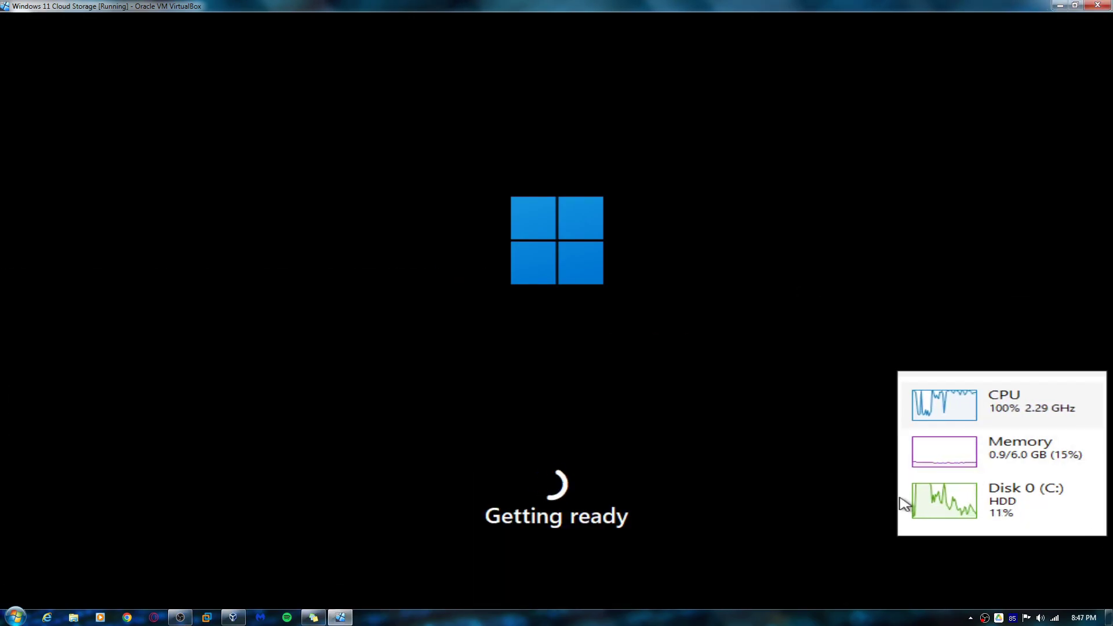
Launch regedit from a command prompt and view the values of the HKEY_LOCAL_MACHINE\SYSTEM\Setup key
{"action": "key", "text": "shift+F10"}
{"action": "type", "text": "regedit"}
{"action": "key", "text": "Return"}
{"action": "key", "text": "Up"}
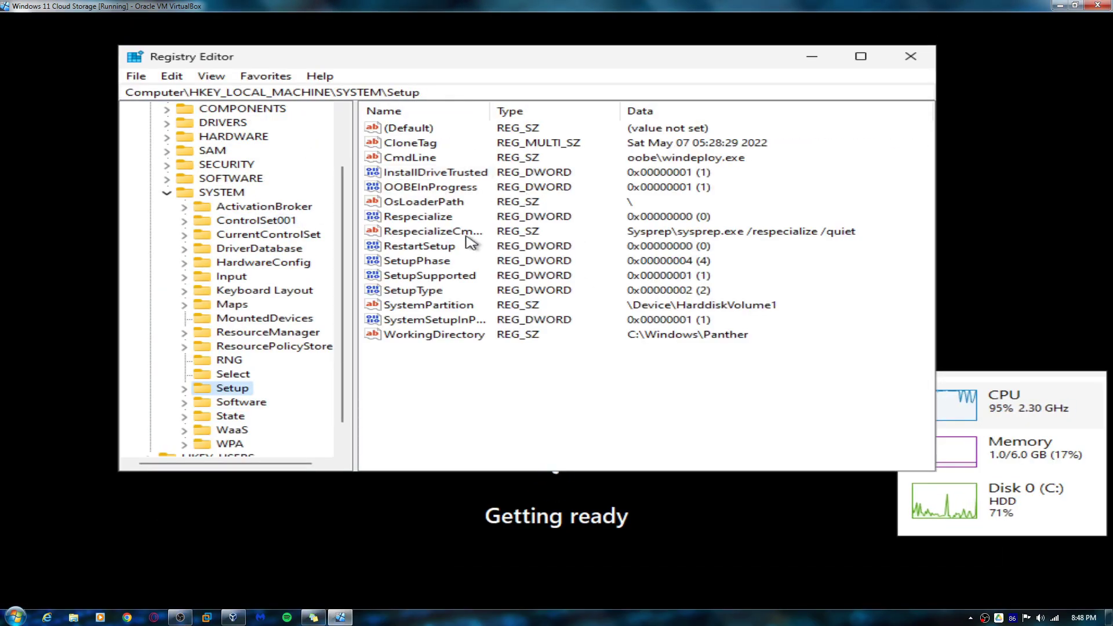
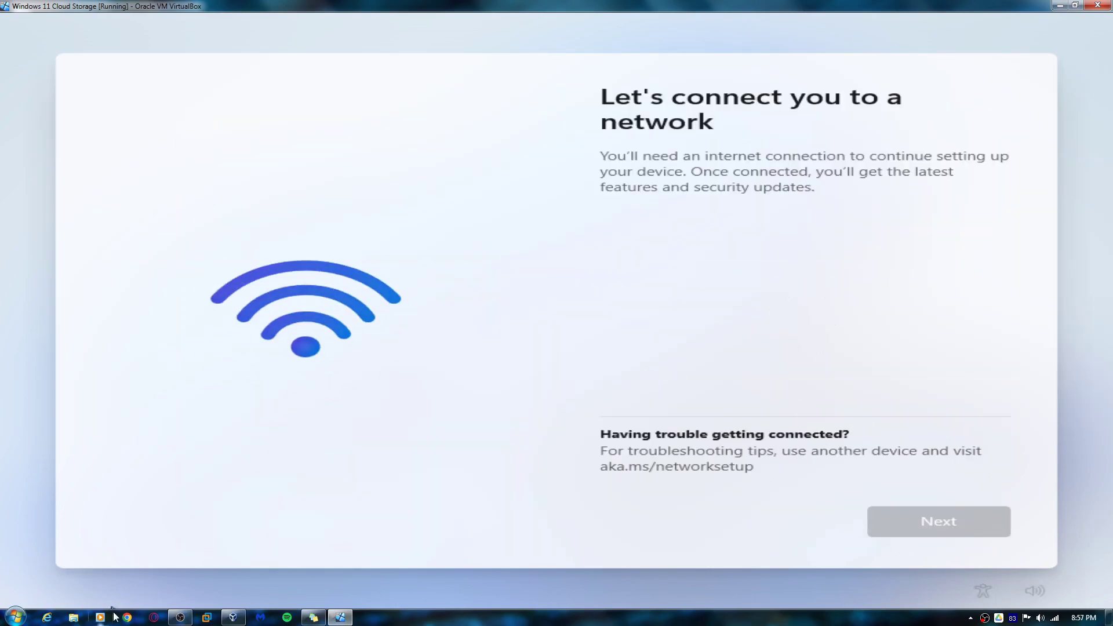
Open a command prompt on the network connection page of the Windows 11 first-time setup
{"action": "key", "text": "shift+F10"}
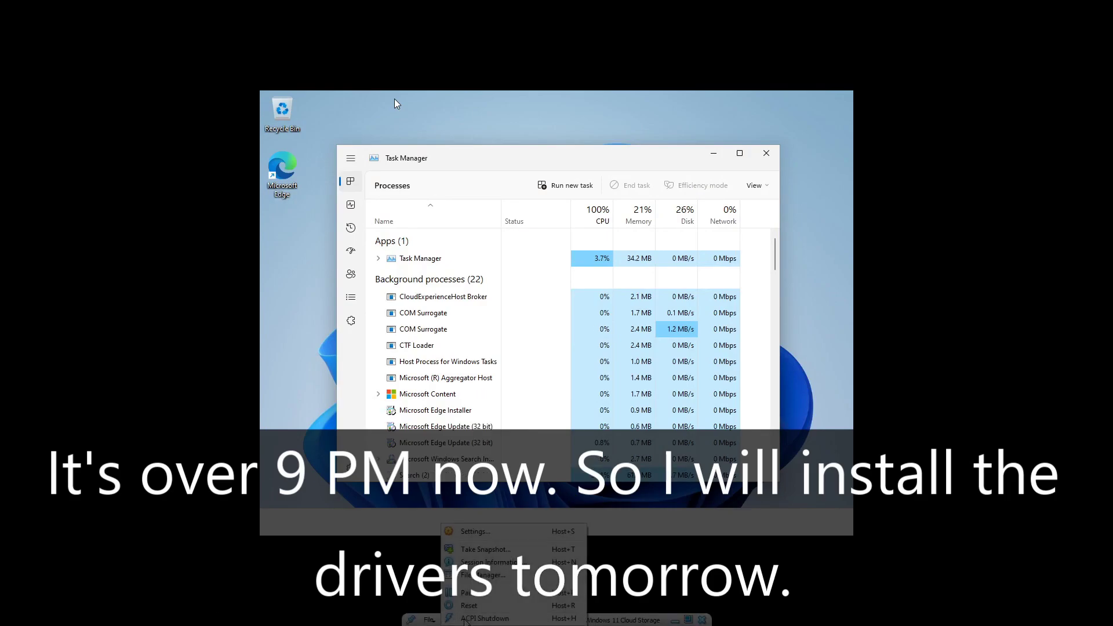
Shut down the Windows 11 Cloud Storage virtual machine
{"action": "key", "text": "ctrl+q"}
{"action": "key", "text": "Return"}
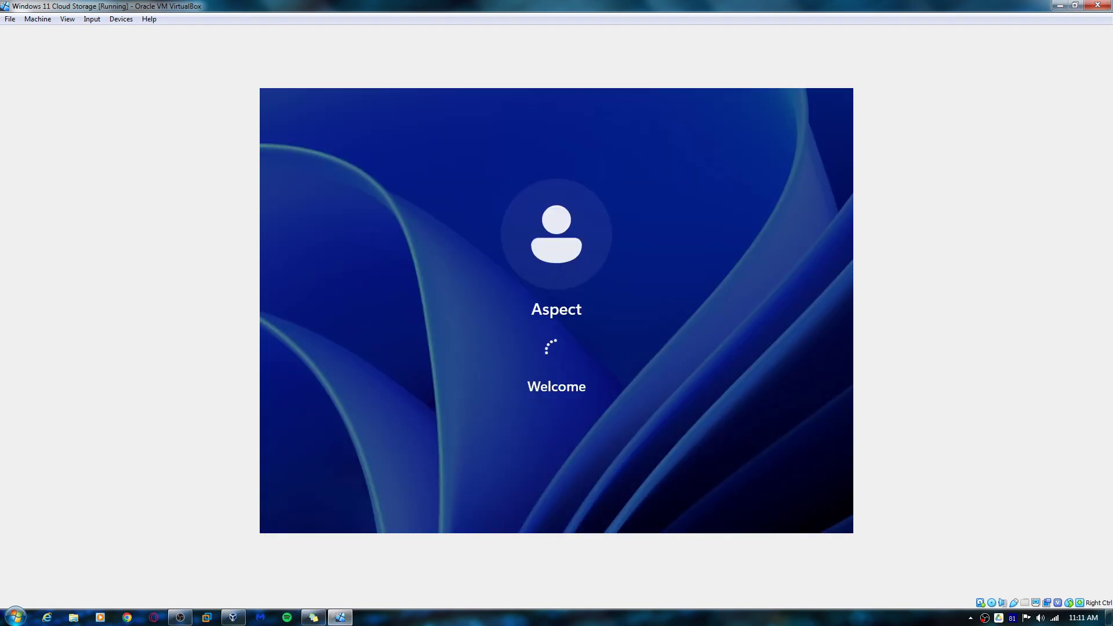
{"action": "left_click_drag", "start_coordinate": [109, 5], "coordinate": [358, 5]}
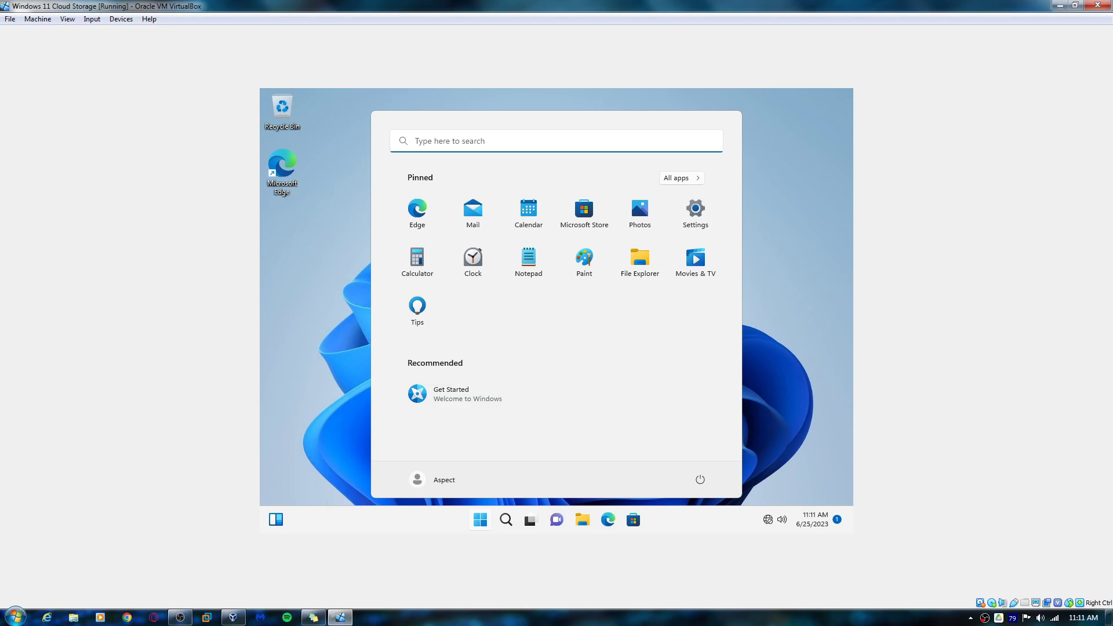
{"action": "type", "text": "ya"}
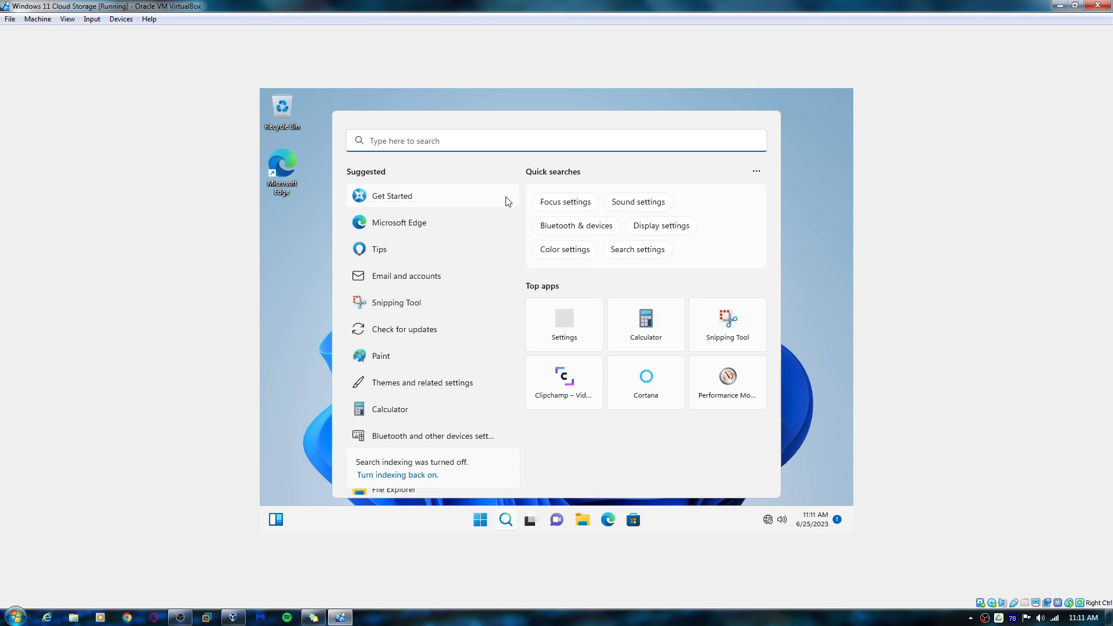
{"action": "left_click", "coordinate": [799, 193]}
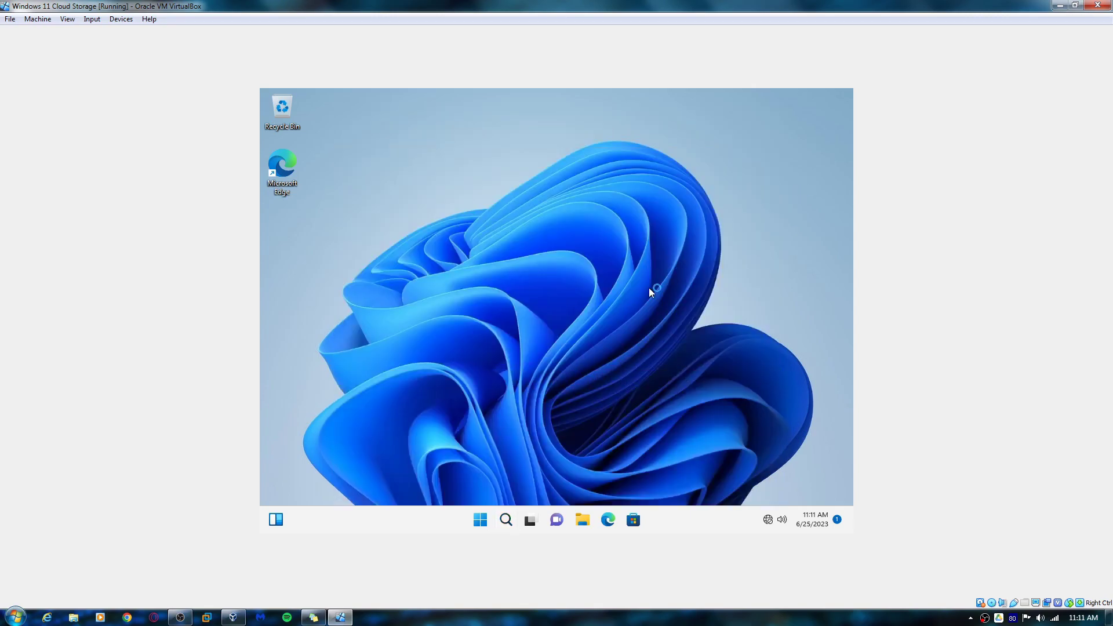
Open File Explorer in the Windows 11 guest, reposition its window to inspect the borders, and close it
{"action": "left_click", "coordinate": [584, 520]}
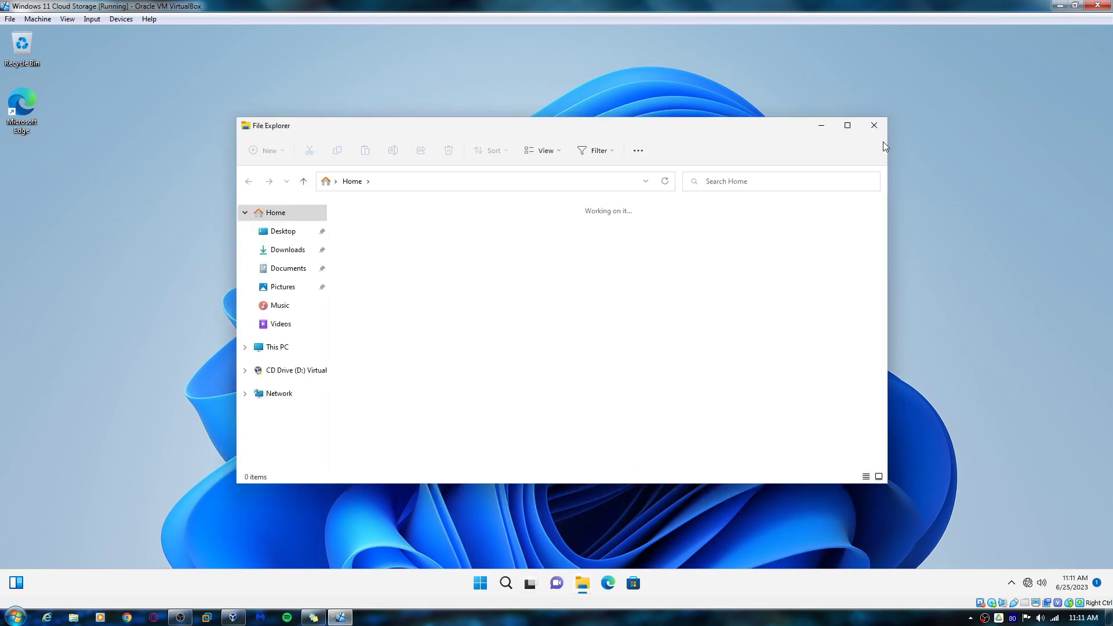
{"action": "left_click_drag", "start_coordinate": [626, 130], "coordinate": [597, 147]}
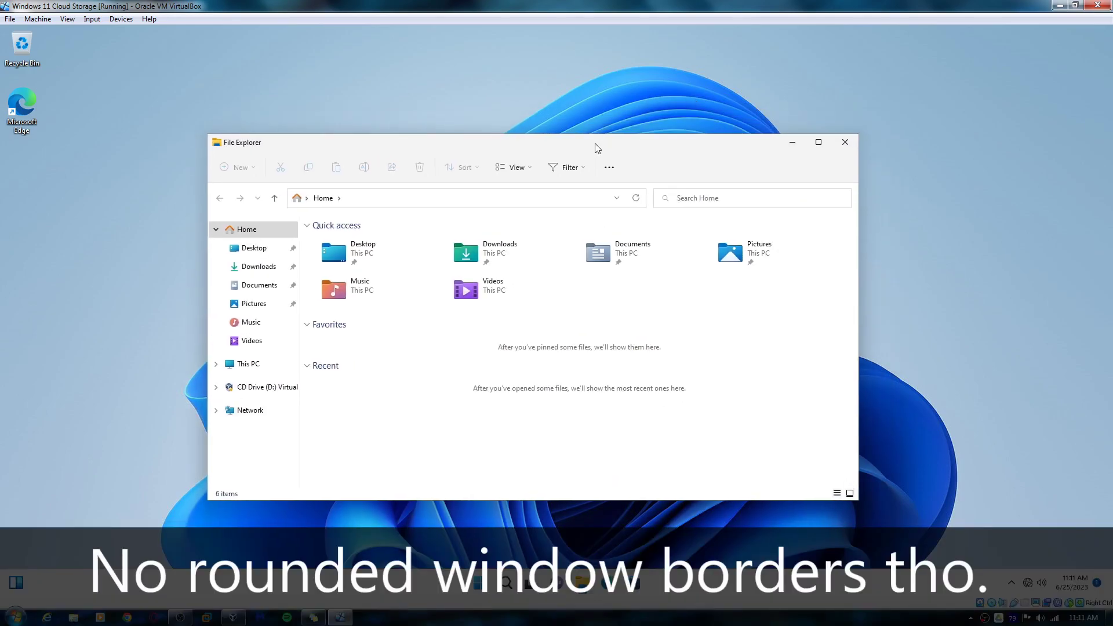
{"action": "left_click", "coordinate": [838, 143]}
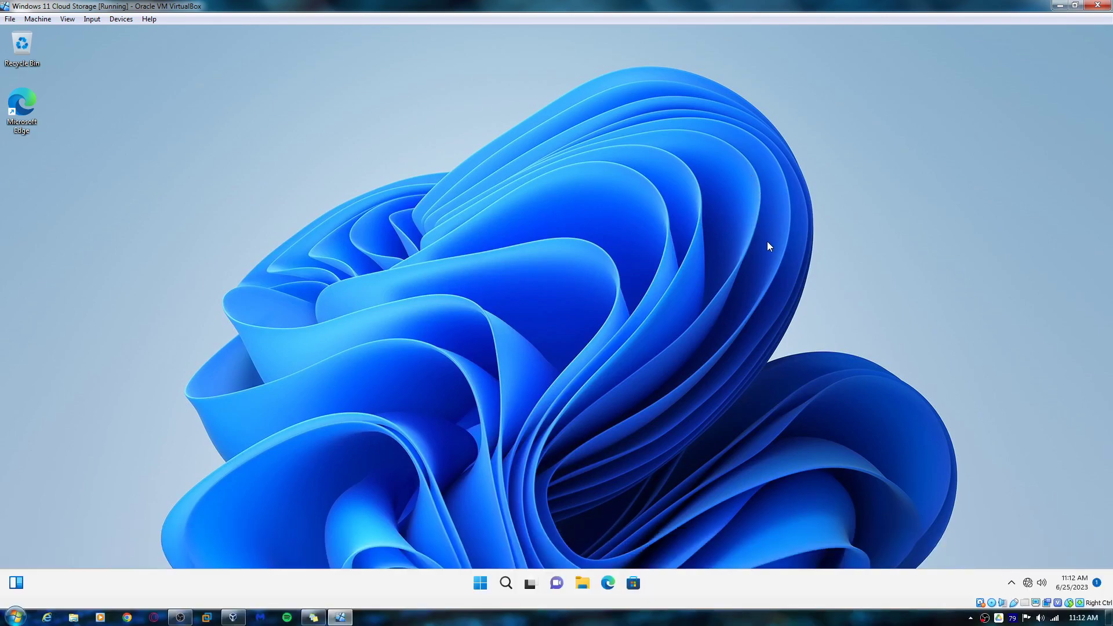
Open the guest's display settings and view VirtualBox's resize and scale options for Virtual Screen 1
{"action": "right_click", "coordinate": [690, 244]}
{"action": "left_click", "coordinate": [724, 303]}
{"action": "left_click", "coordinate": [733, 340]}
{"action": "left_click", "coordinate": [67, 19]}
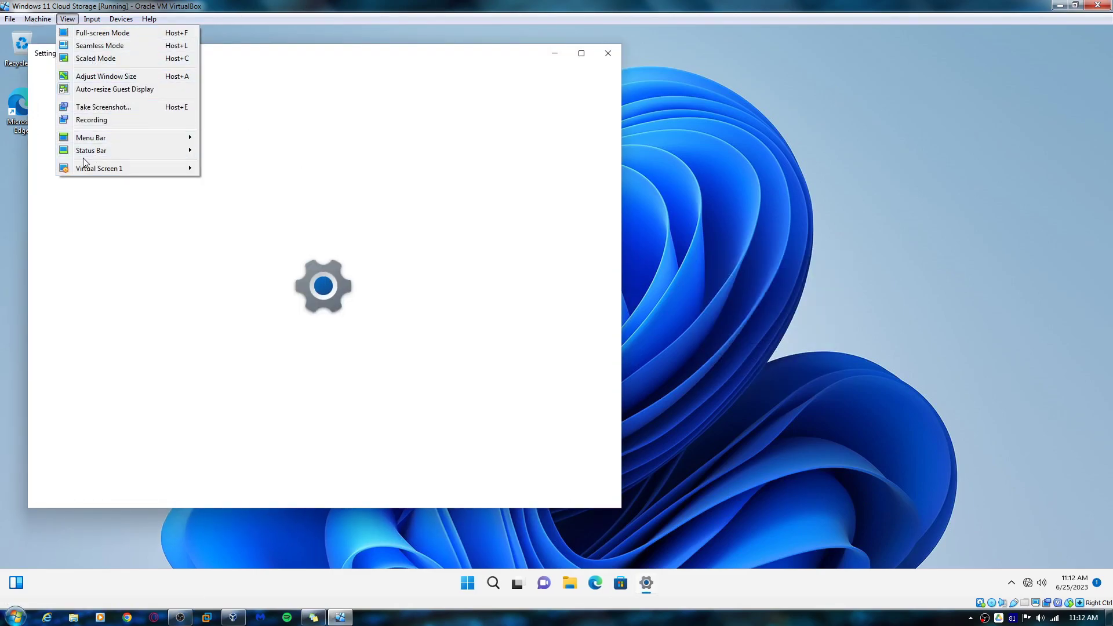
{"action": "mouse_move", "coordinate": [91, 174]}
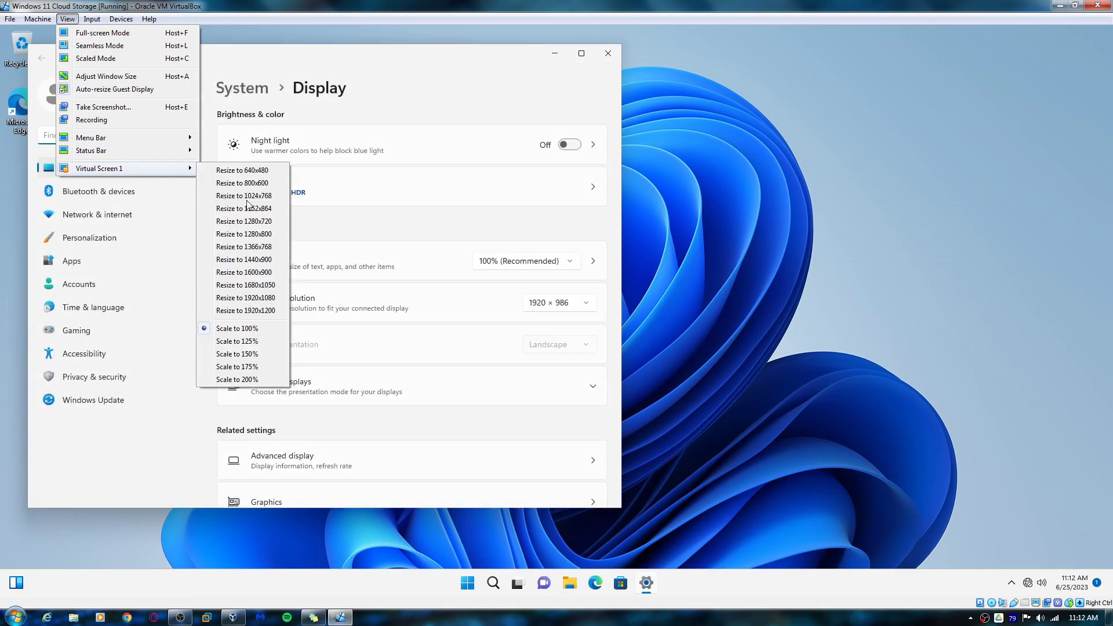
Examine the guest's custom scaling page, available display resolutions and Graphics page in the display settings
{"action": "left_click", "coordinate": [470, 256]}
{"action": "left_click", "coordinate": [470, 257]}
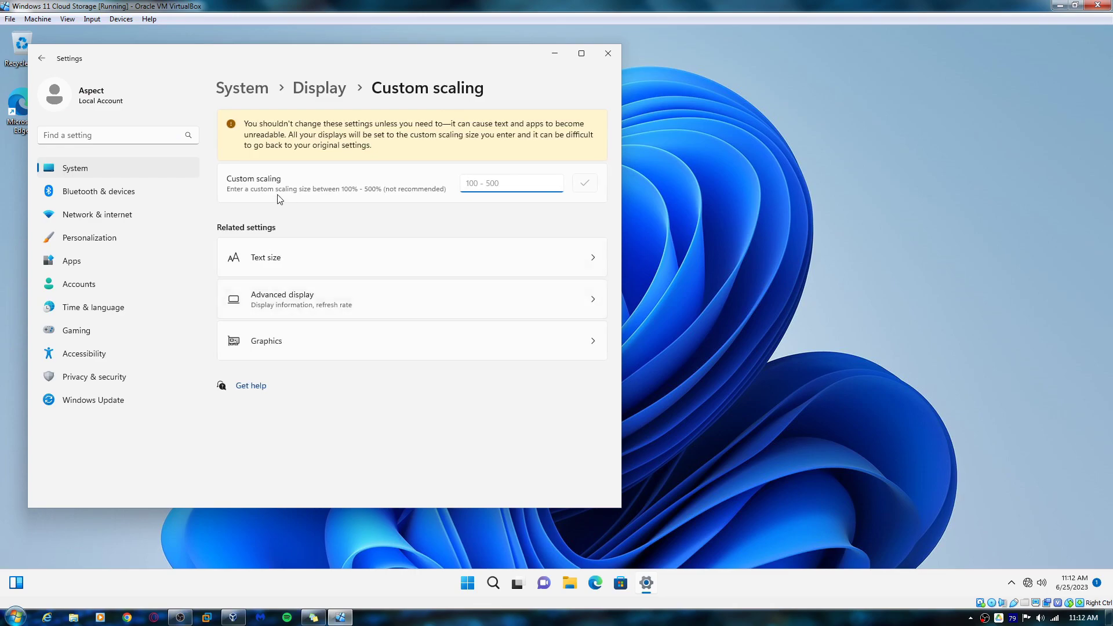
{"action": "left_click", "coordinate": [335, 88]}
{"action": "left_click", "coordinate": [532, 301]}
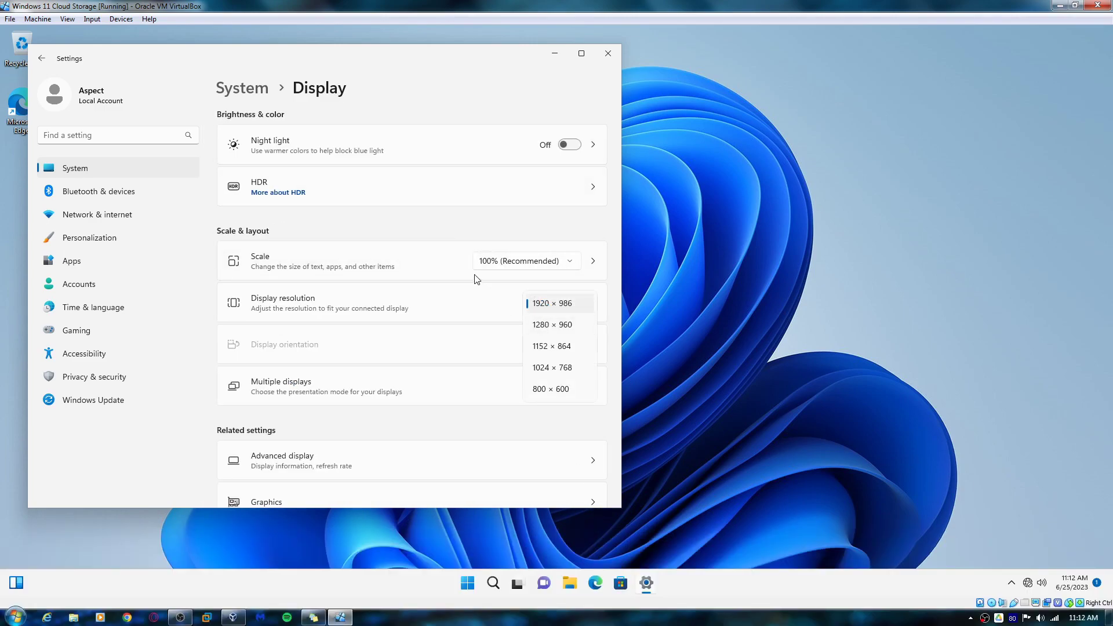
{"action": "left_click", "coordinate": [411, 225]}
{"action": "scroll", "coordinate": [439, 204], "scroll_direction": "down", "scroll_amount": 2}
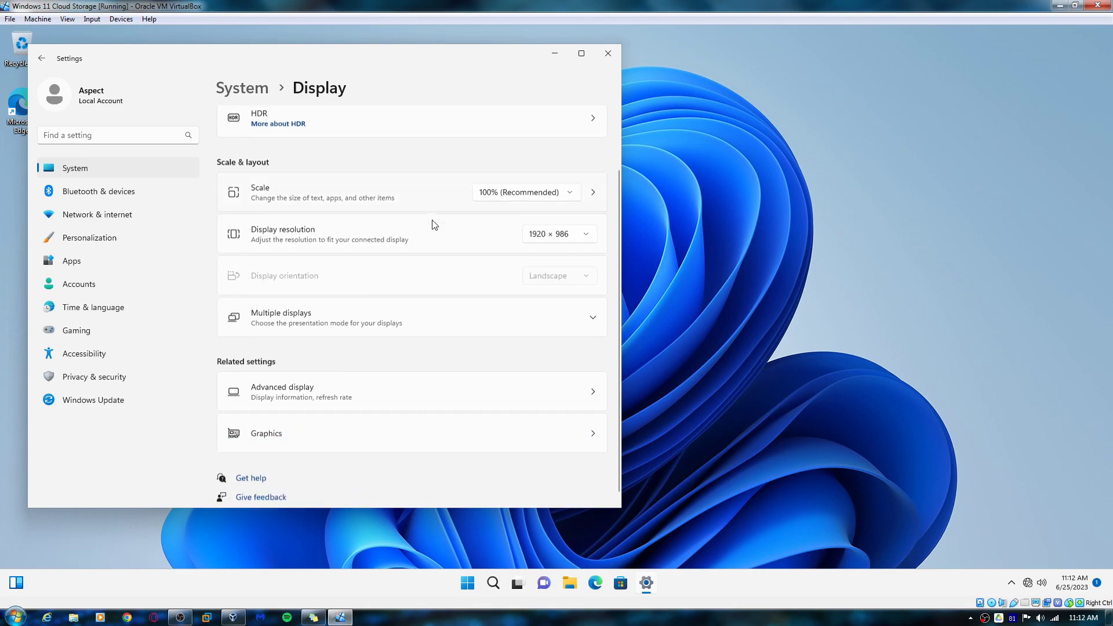
{"action": "left_click", "coordinate": [278, 429]}
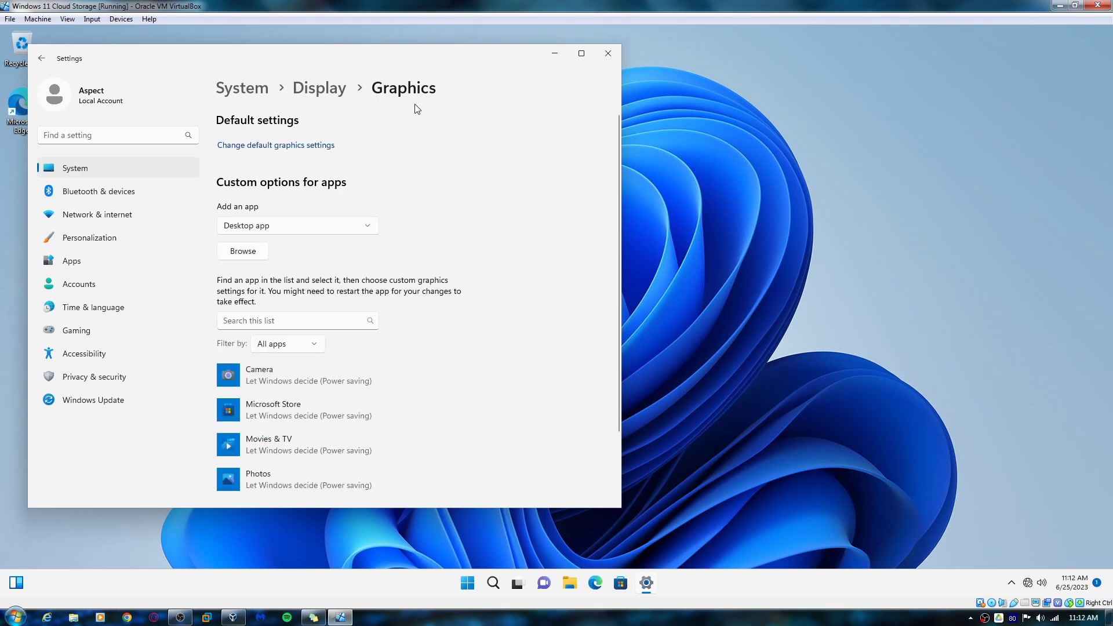
{"action": "left_click", "coordinate": [339, 92]}
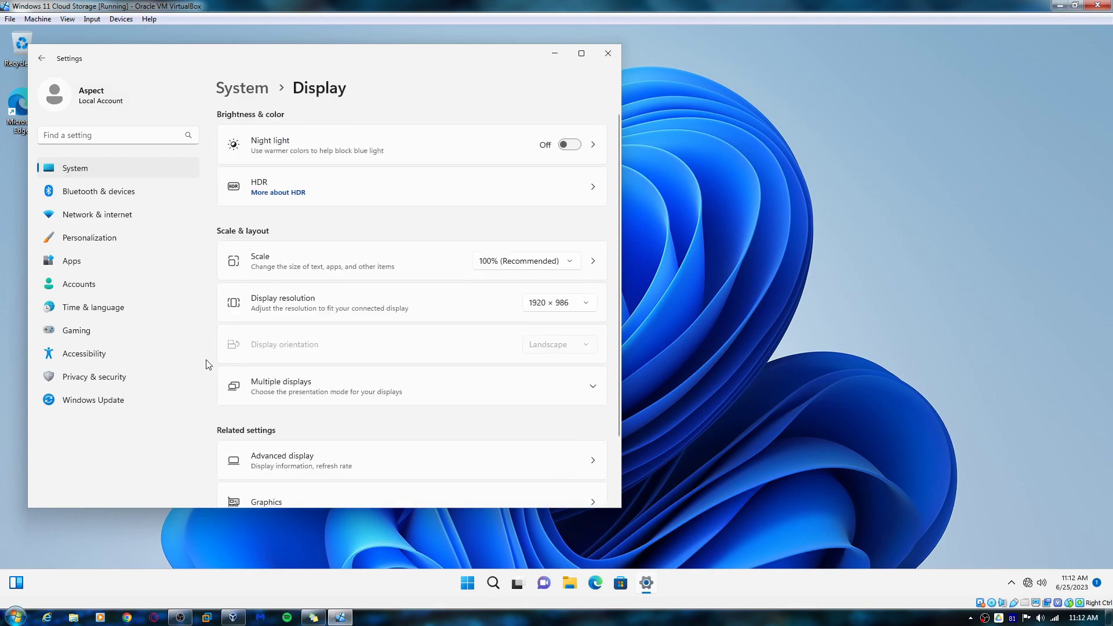
Open the guest's Personalization settings and apply the Sunrise theme
{"action": "left_click_drag", "start_coordinate": [218, 46], "coordinate": [480, 72]}
{"action": "left_click", "coordinate": [339, 261]}
{"action": "left_click", "coordinate": [500, 279]}
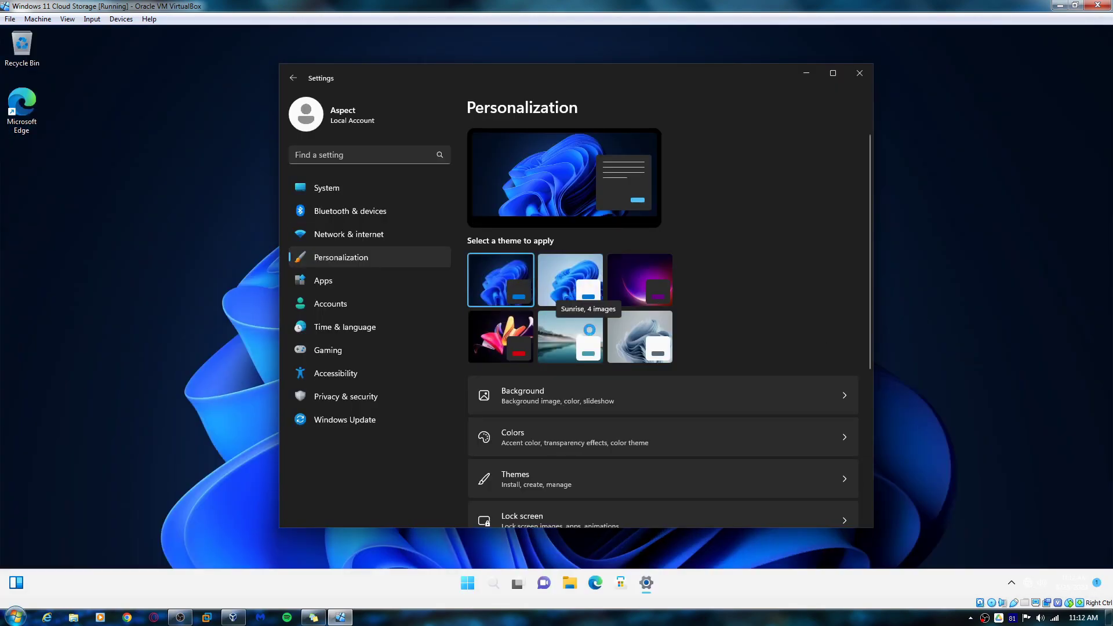
{"action": "left_click", "coordinate": [589, 330]}
Set the color mode to Custom with the default app mode Dark in the Colors settings
{"action": "left_click", "coordinate": [565, 441]}
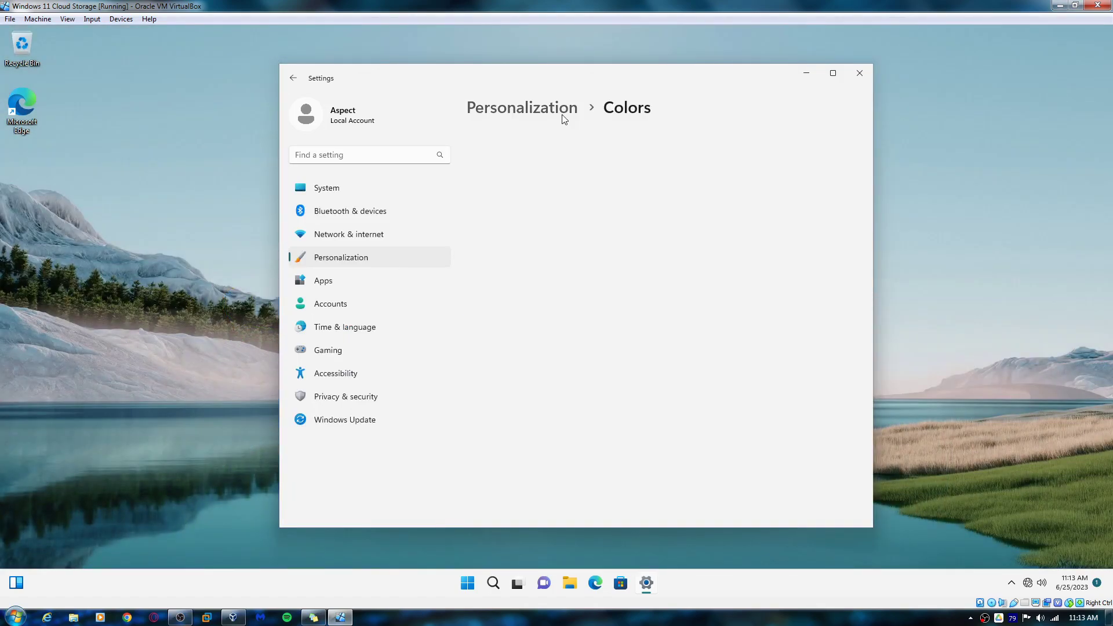
{"action": "left_click", "coordinate": [794, 255]}
{"action": "left_click", "coordinate": [797, 303]}
{"action": "left_click", "coordinate": [794, 320]}
{"action": "left_click", "coordinate": [777, 345]}
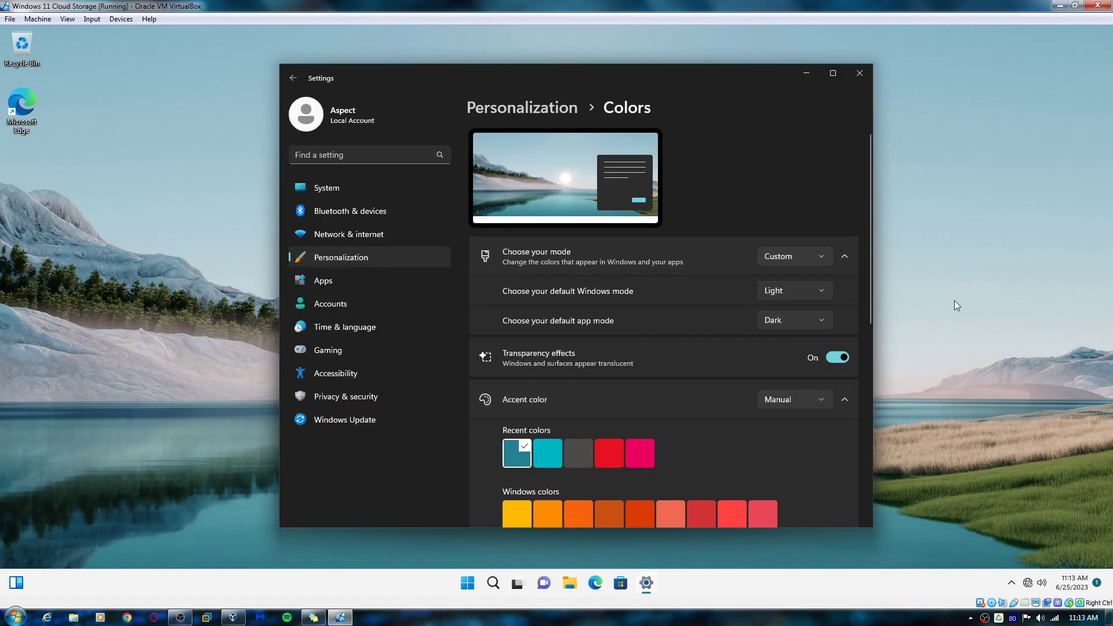
Turn on the accent color for window title bars and close the Settings window
{"action": "scroll", "coordinate": [831, 314], "scroll_direction": "down", "scroll_amount": 7}
{"action": "left_click", "coordinate": [821, 372]}
{"action": "left_click_drag", "start_coordinate": [574, 76], "coordinate": [705, 80]}
{"action": "left_click", "coordinate": [551, 398]}
{"action": "left_click", "coordinate": [562, 422]}
{"action": "left_click", "coordinate": [990, 73]}
{"action": "left_click_drag", "start_coordinate": [749, 201], "coordinate": [539, 292]}
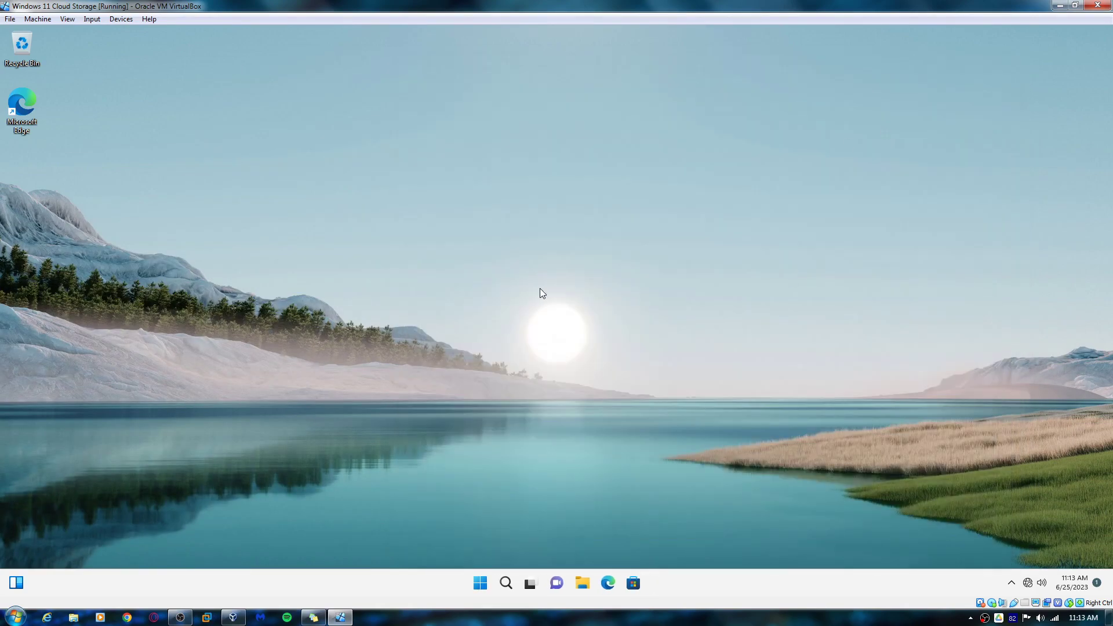
Run winver in the Windows 11 guest and move the About Windows dialog toward the middle of the desktop
{"action": "key", "text": "super+r"}
{"action": "type", "text": "win"}
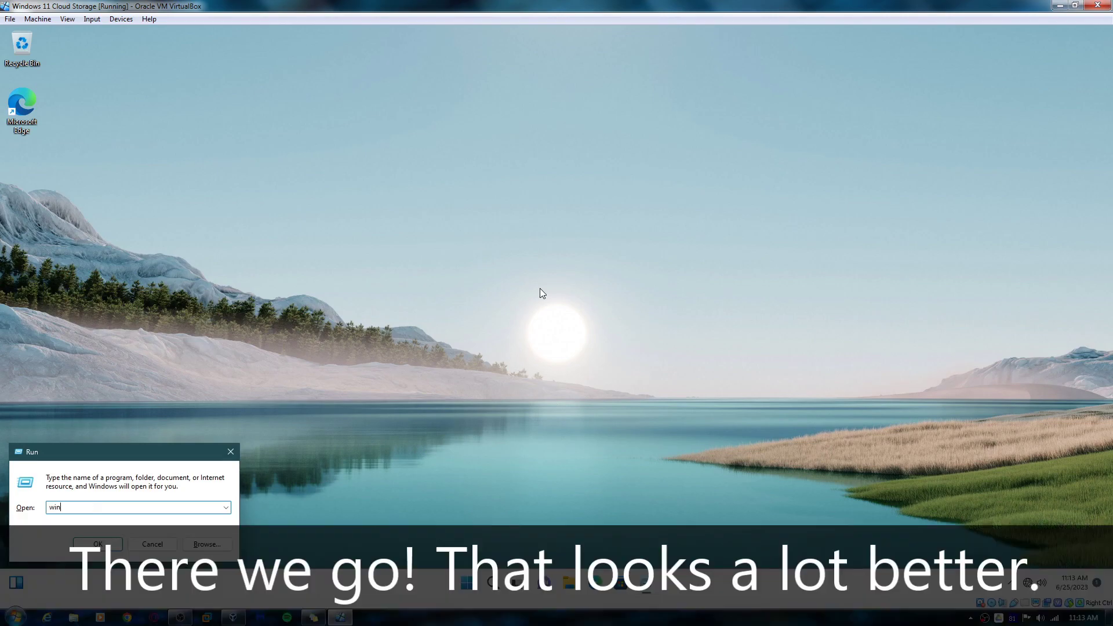
{"action": "type", "text": "ver"}
{"action": "key", "text": "Return"}
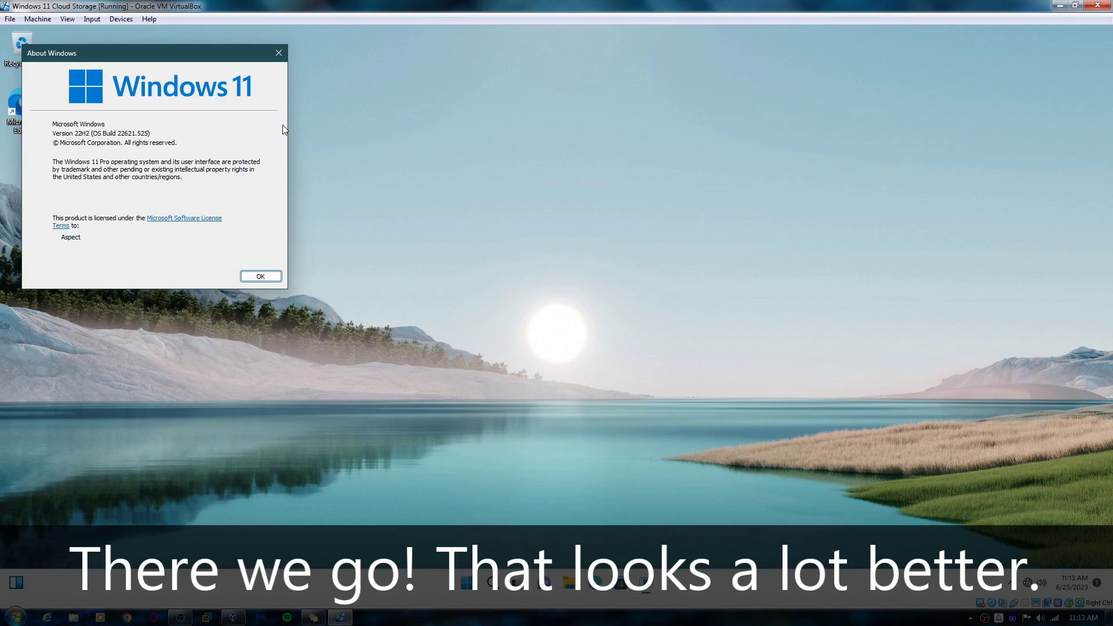
{"action": "left_click_drag", "start_coordinate": [210, 62], "coordinate": [374, 252]}
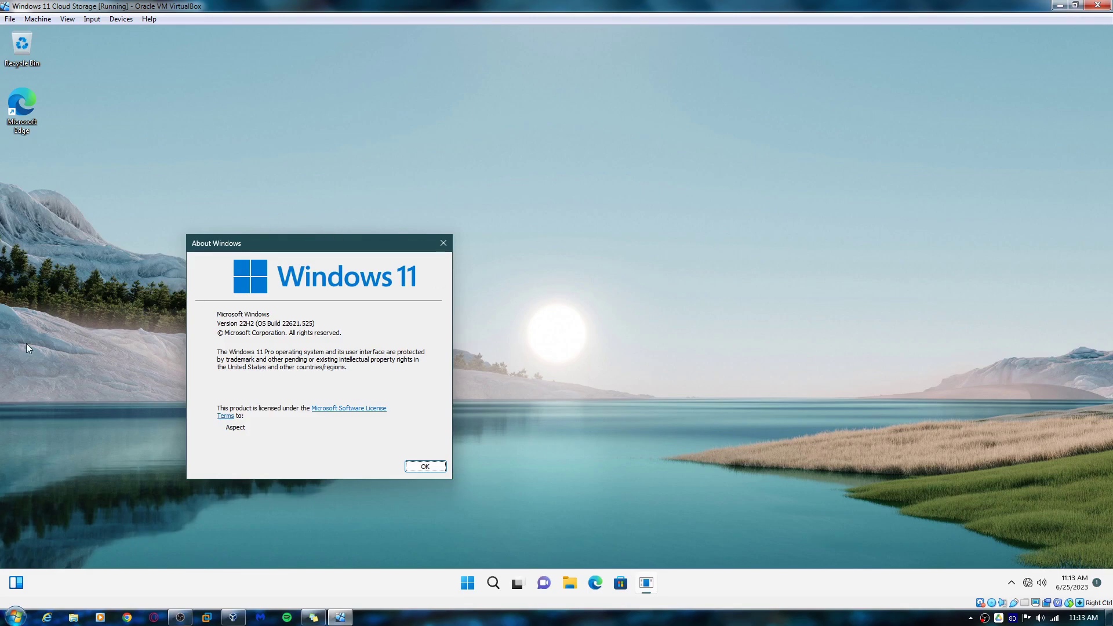
Run winver on the Windows 7 host, compare its About Windows dialog beside the guest's, and close both
{"action": "key", "text": "super+r"}
{"action": "type", "text": "winver"}
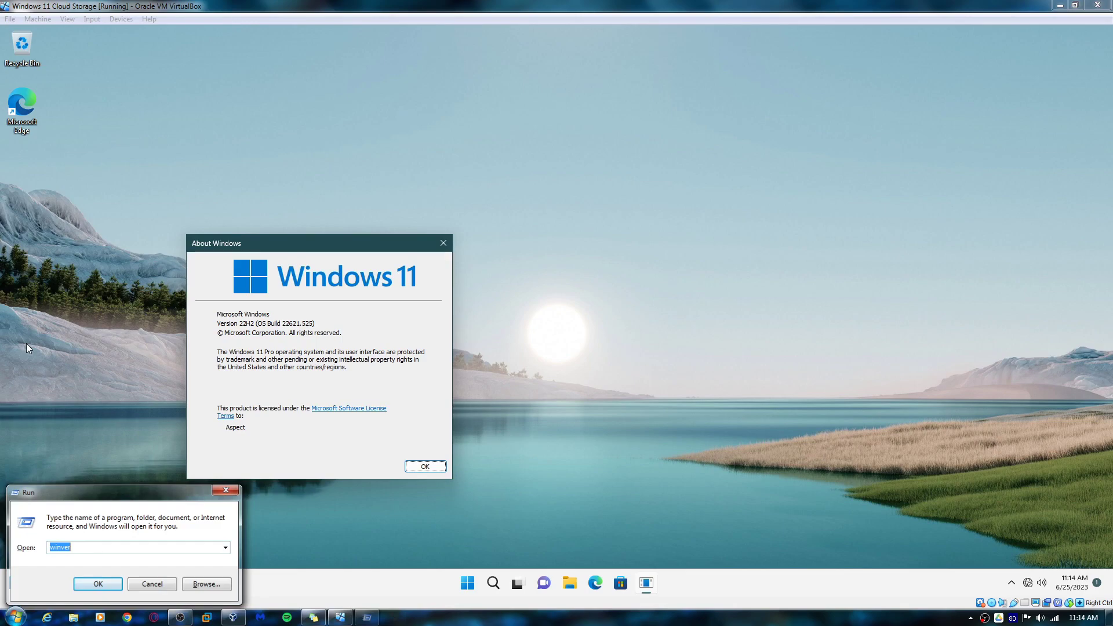
{"action": "key", "text": "Return"}
{"action": "left_click_drag", "start_coordinate": [175, 30], "coordinate": [629, 250]}
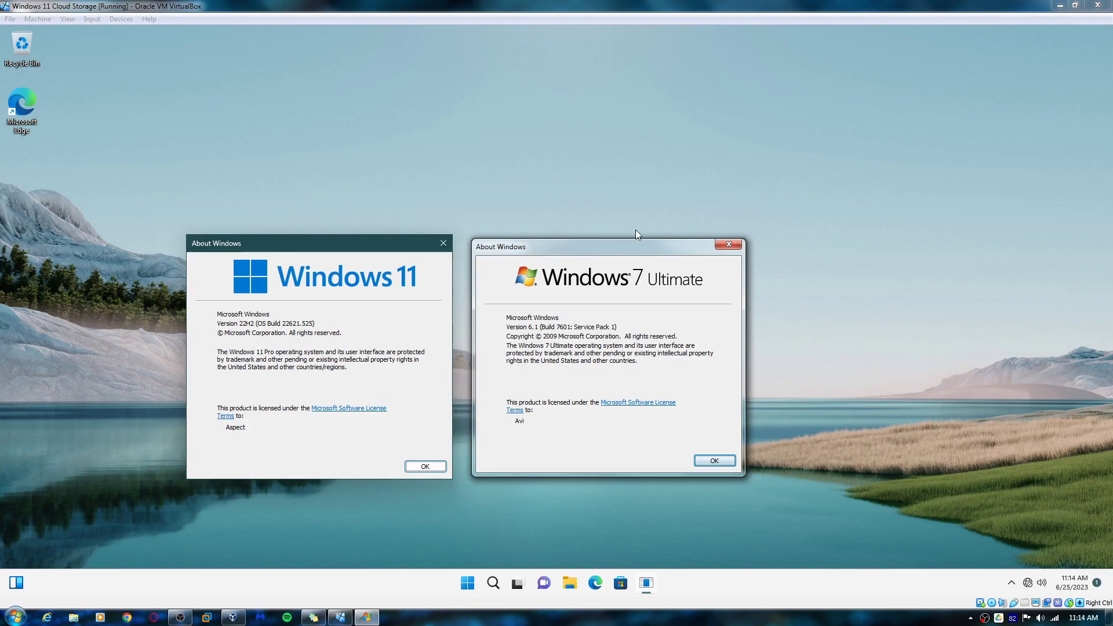
{"action": "left_click", "coordinate": [714, 461]}
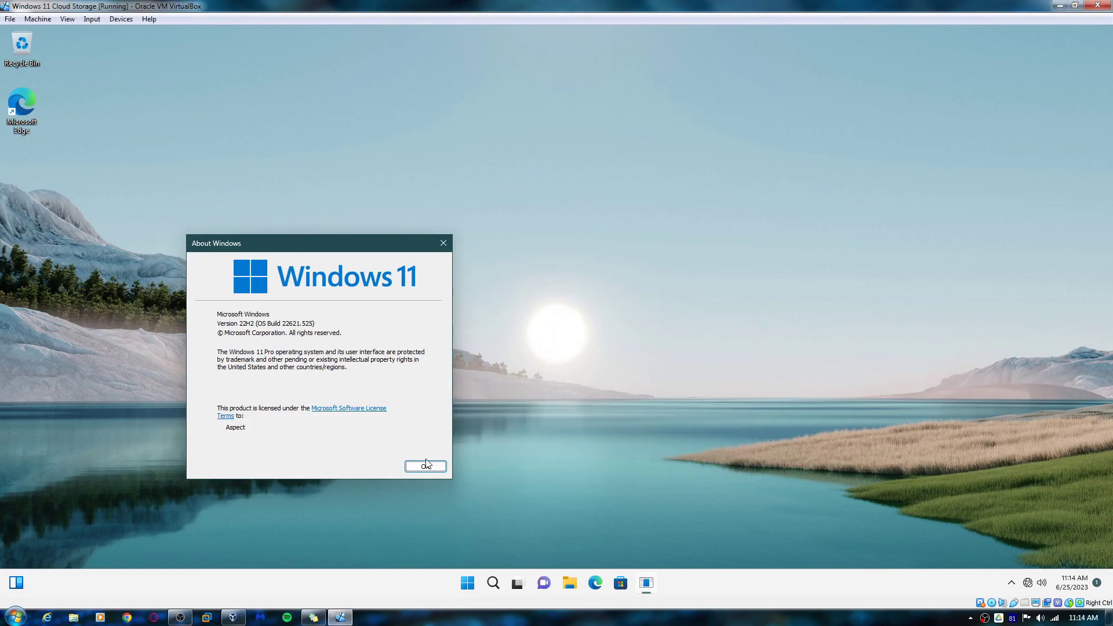
{"action": "left_click", "coordinate": [418, 465]}
{"action": "left_click_drag", "start_coordinate": [600, 432], "coordinate": [287, 313]}
{"action": "left_click_drag", "start_coordinate": [886, 133], "coordinate": [772, 301]}
{"action": "left_click_drag", "start_coordinate": [572, 462], "coordinate": [445, 346]}
{"action": "left_click_drag", "start_coordinate": [525, 250], "coordinate": [851, 358]}
{"action": "left_click_drag", "start_coordinate": [366, 413], "coordinate": [670, 115]}
{"action": "left_click_drag", "start_coordinate": [673, 115], "coordinate": [325, 364]}
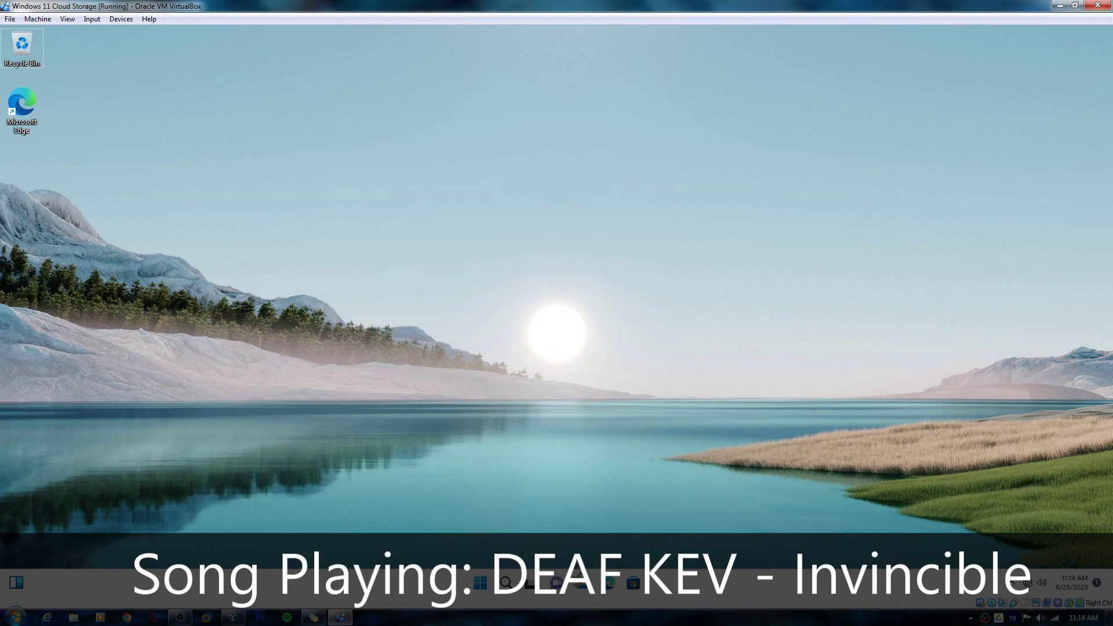
Open This PC in the guest's File Explorer to check the free space on the C: drive
{"action": "left_click", "coordinate": [481, 583]}
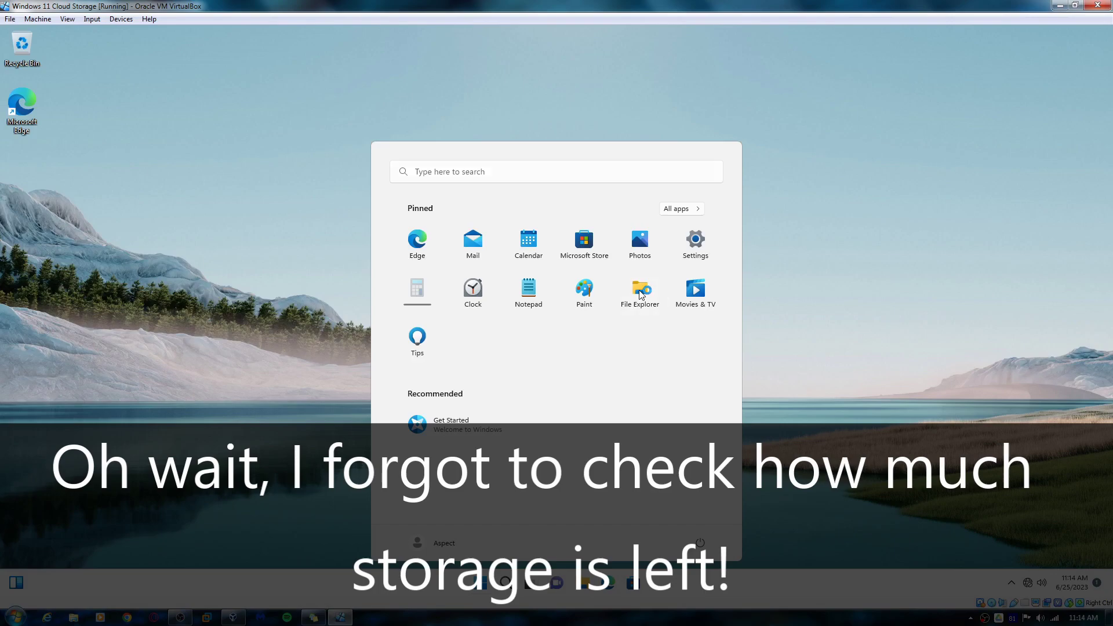
{"action": "left_click", "coordinate": [638, 292]}
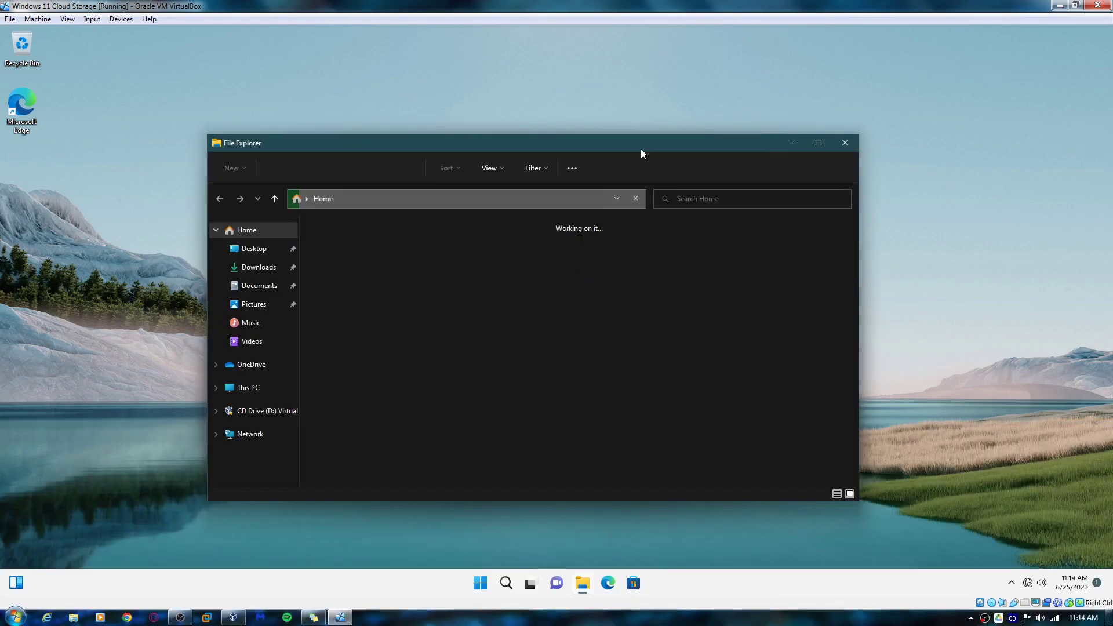
{"action": "left_click", "coordinate": [266, 388]}
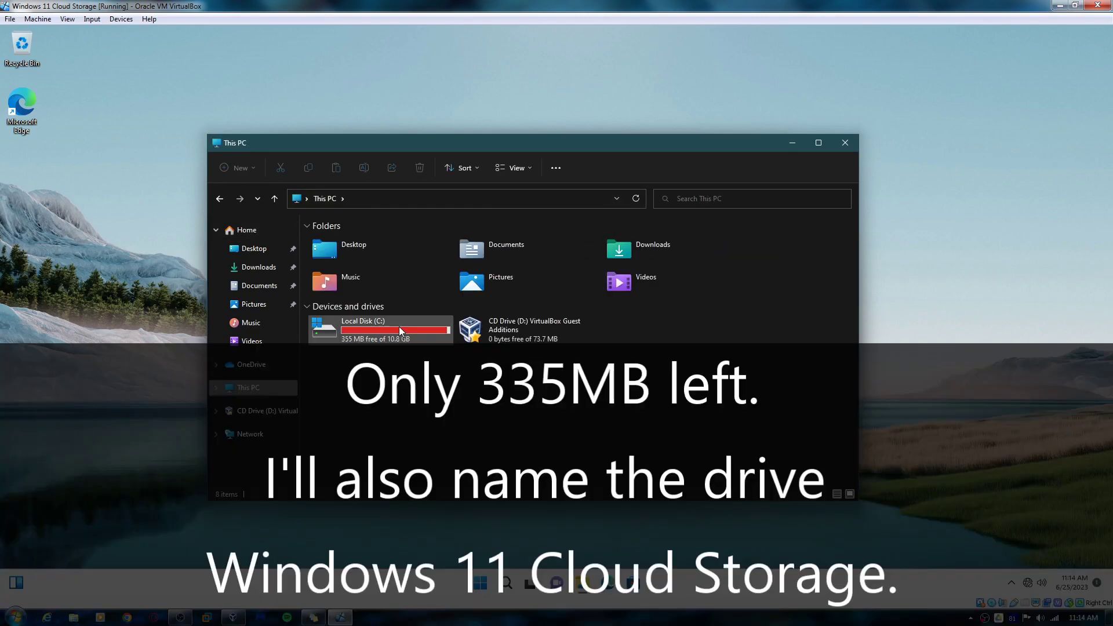
Rename the guest's Local Disk (C:) to Windows 11 Cloud Storage in its properties, granting administrator permission
{"action": "left_click", "coordinate": [400, 330]}
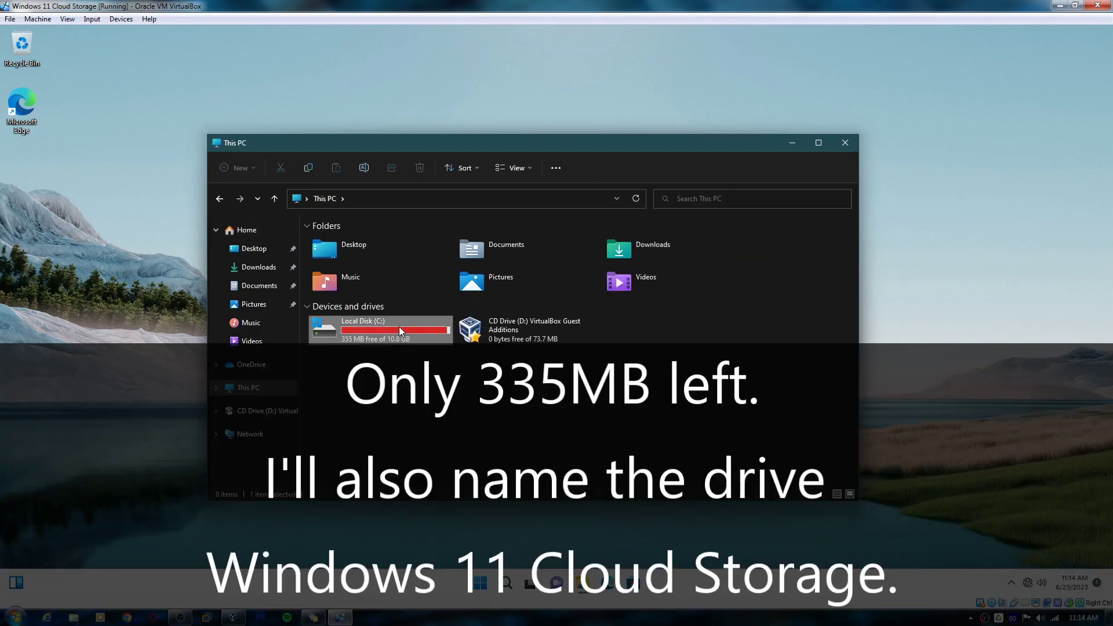
{"action": "right_click", "coordinate": [400, 330]}
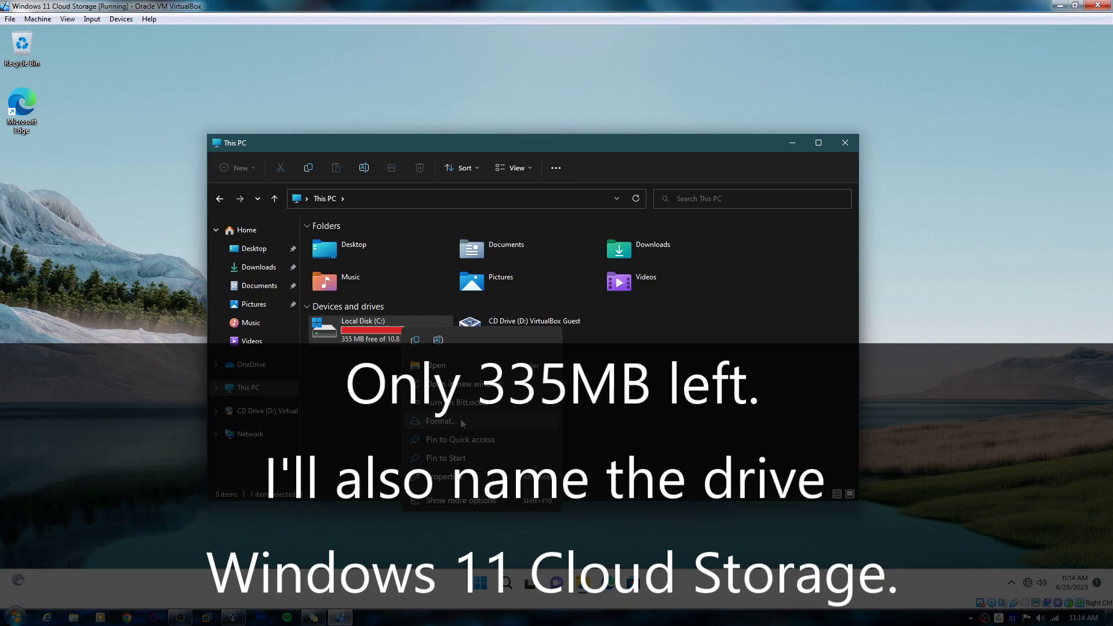
{"action": "left_click", "coordinate": [440, 483]}
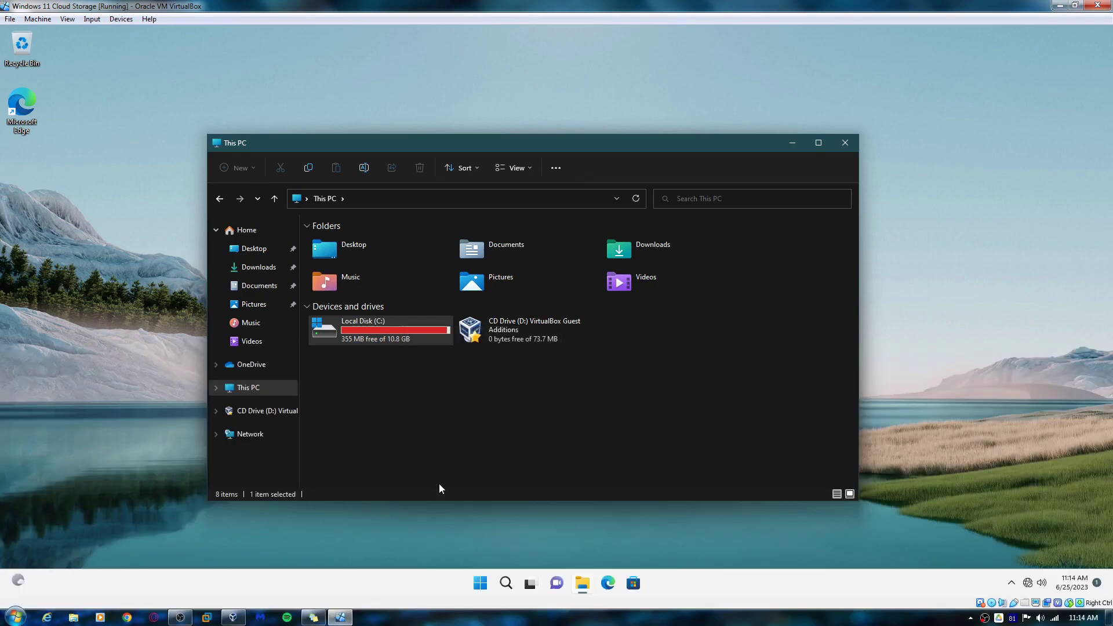
{"action": "type", "text": "Windows 11 C"}
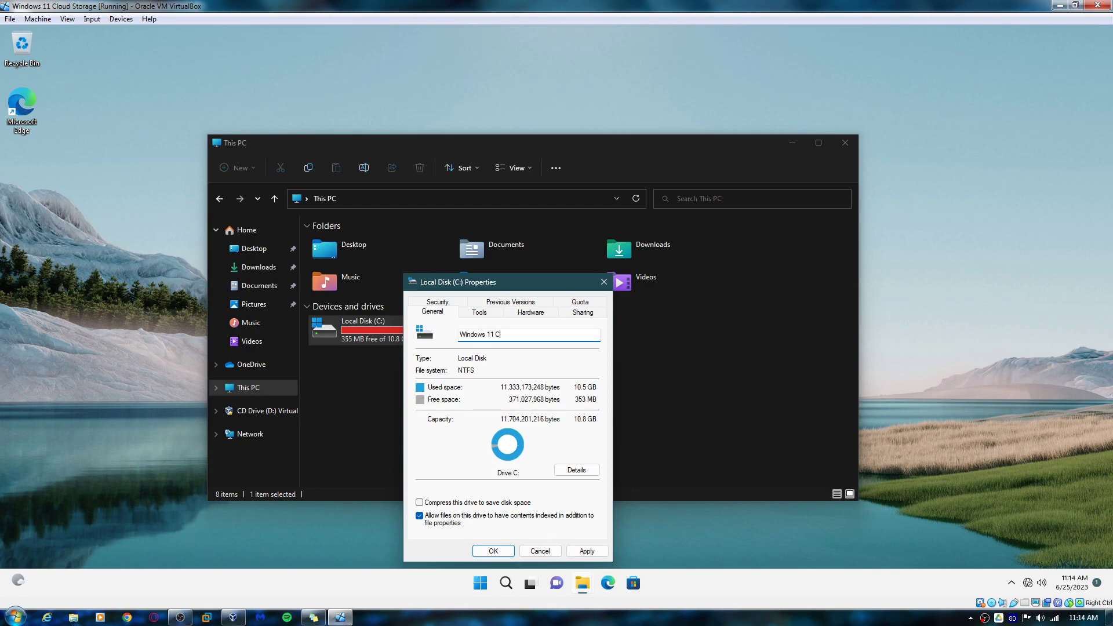
{"action": "type", "text": "loud Storage"}
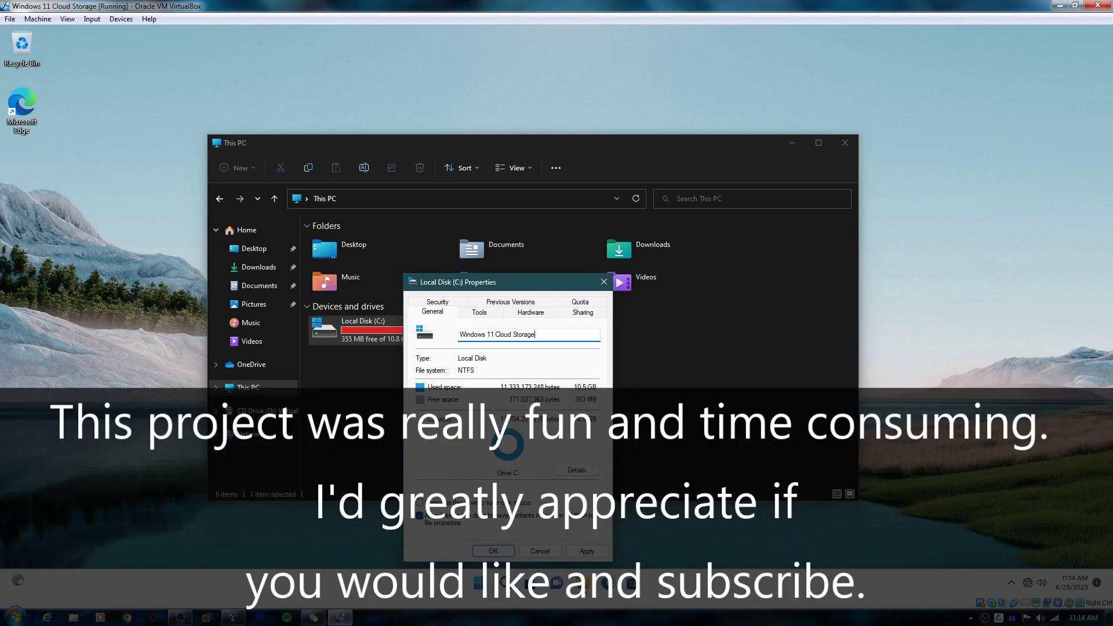
{"action": "key", "text": "Return"}
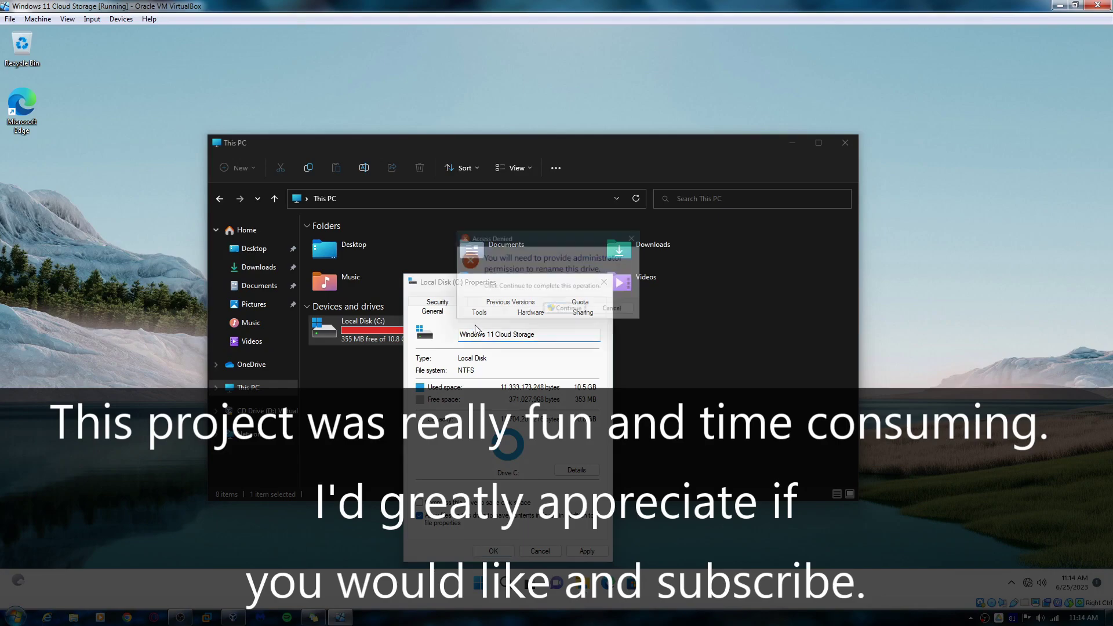
{"action": "key", "text": "Return"}
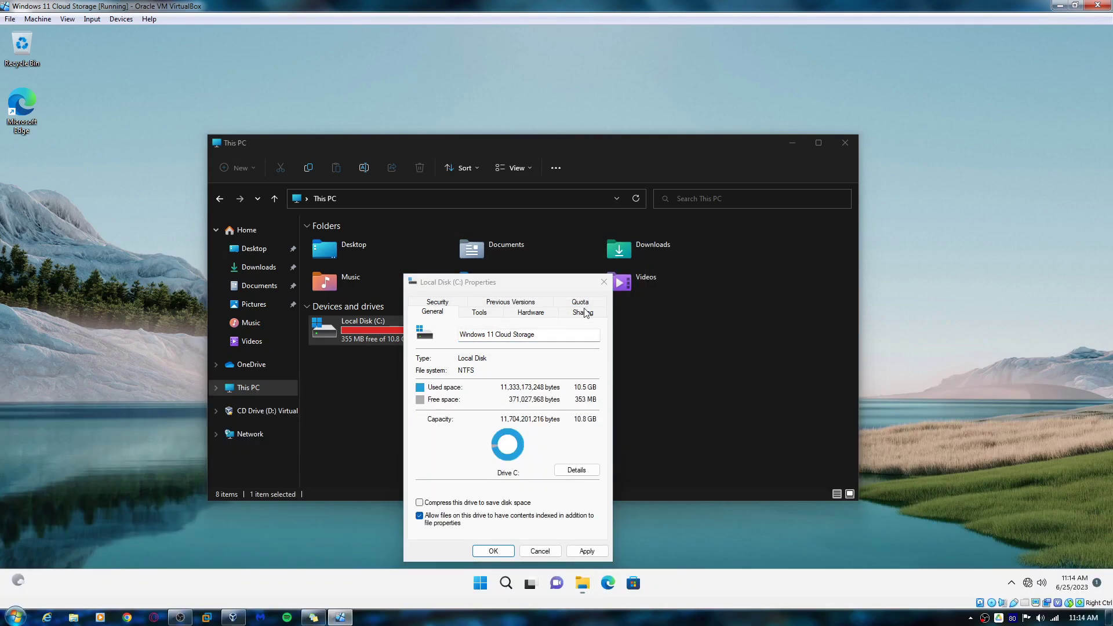
{"action": "left_click_drag", "start_coordinate": [490, 398], "coordinate": [672, 432]}
{"action": "left_click_drag", "start_coordinate": [472, 422], "coordinate": [725, 432]}
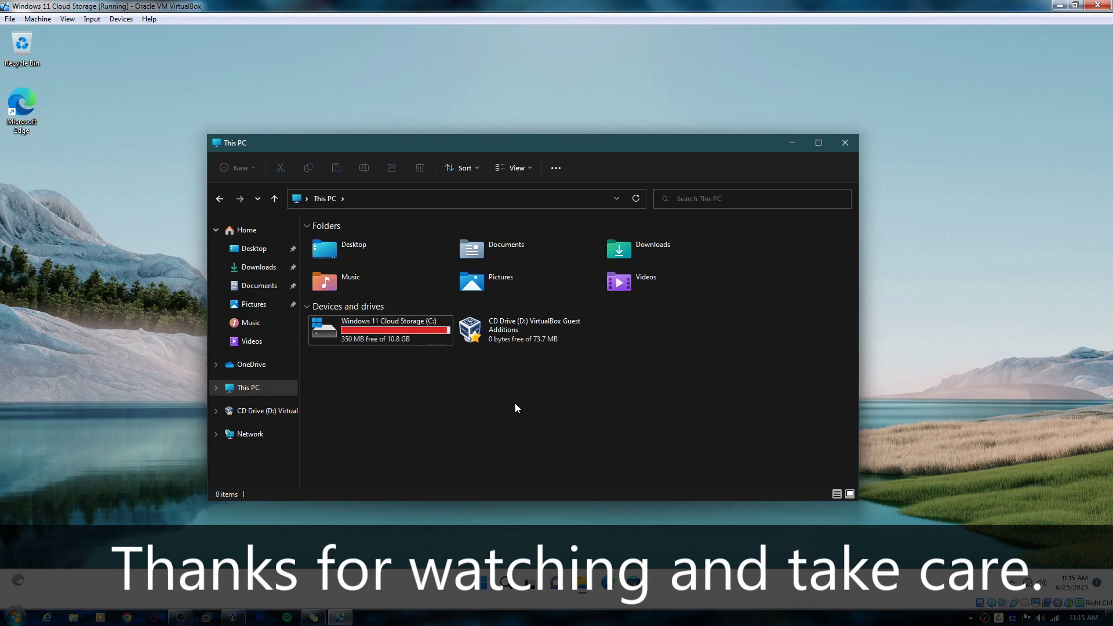